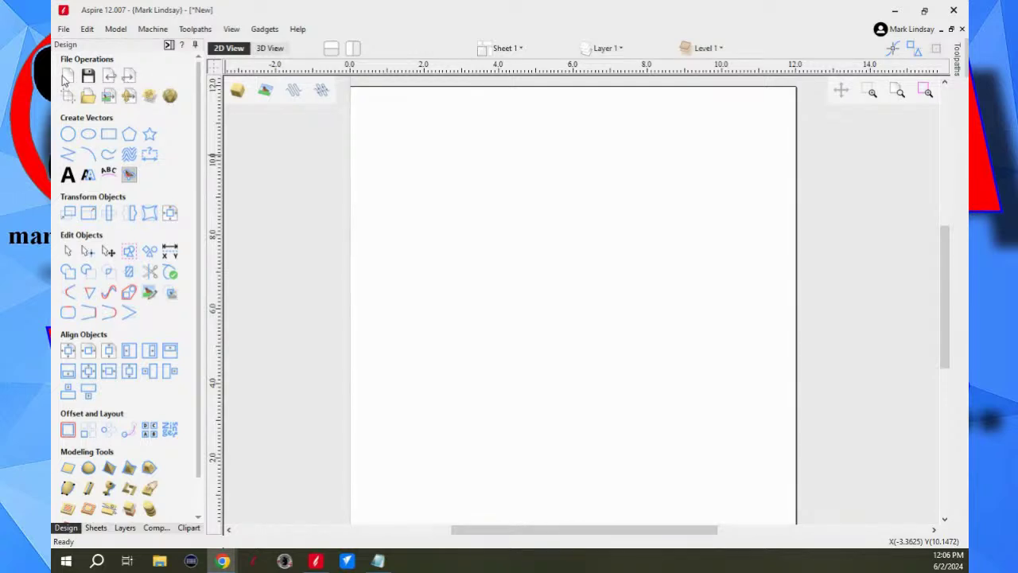
click(68, 80)
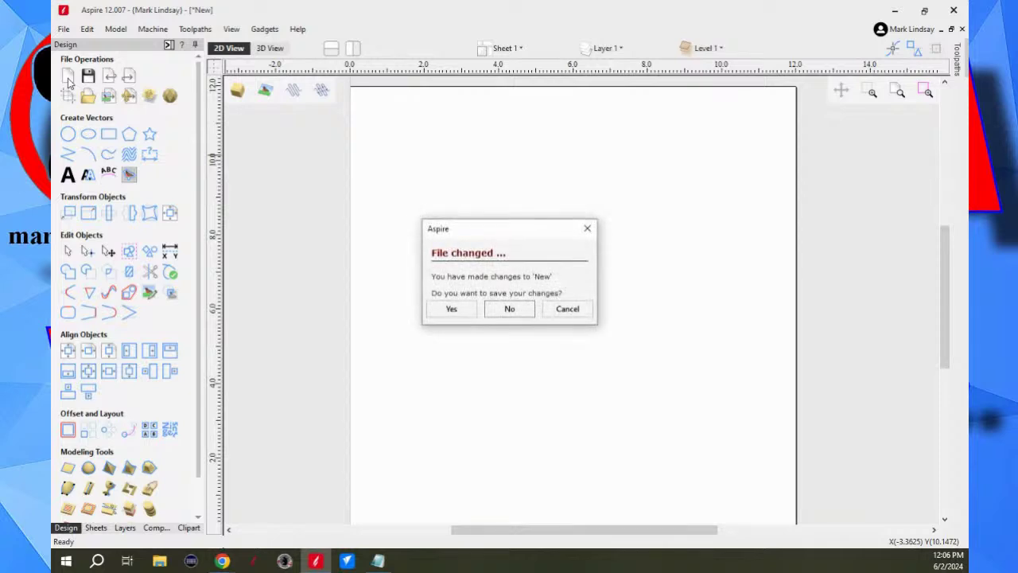
click(567, 309)
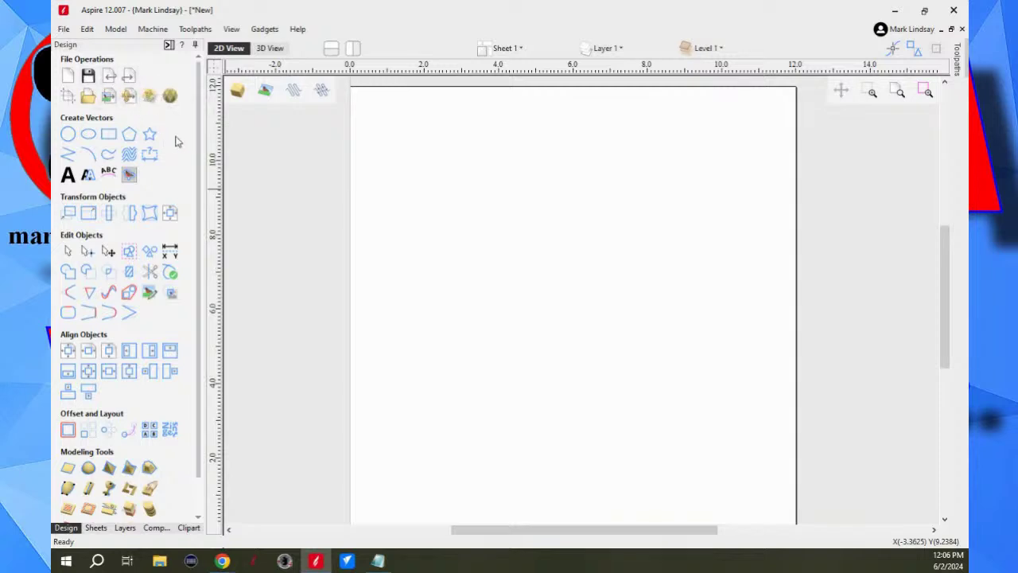
Set "Show additional file operations" to No under General Settings in the program options and apply the change
click(87, 30)
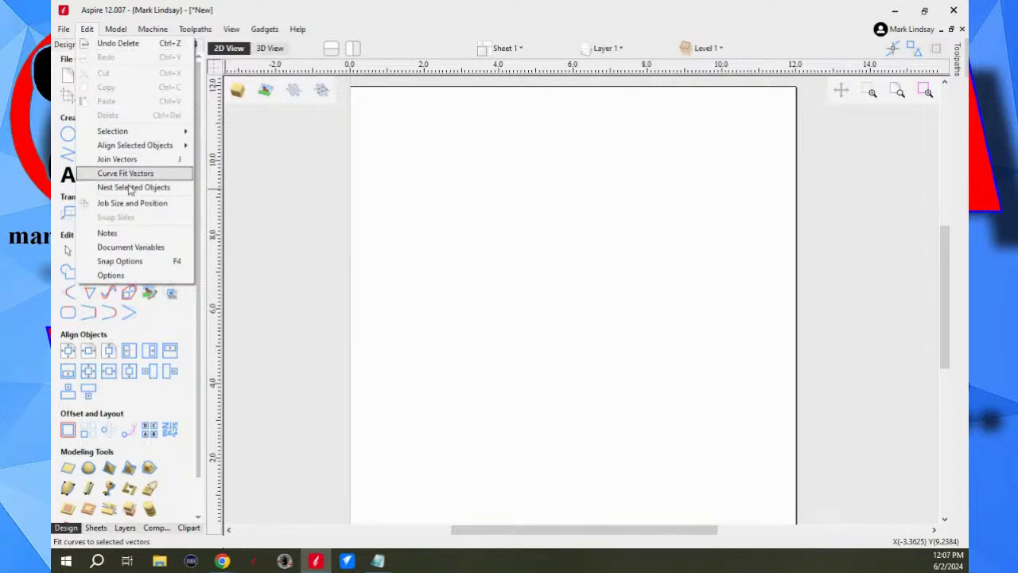
click(140, 277)
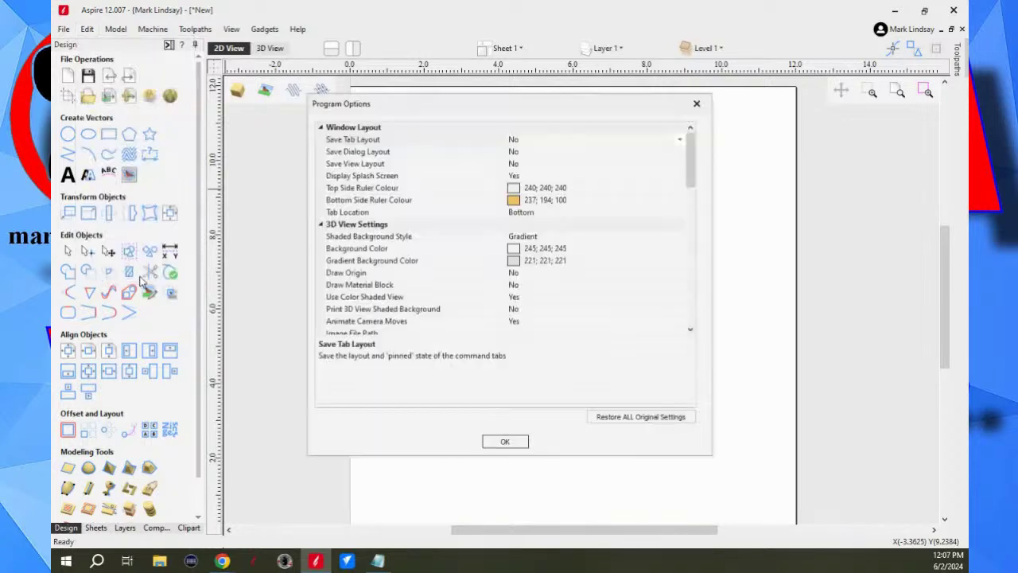
scroll(442, 231, down, 3)
scroll(442, 230, down, 8)
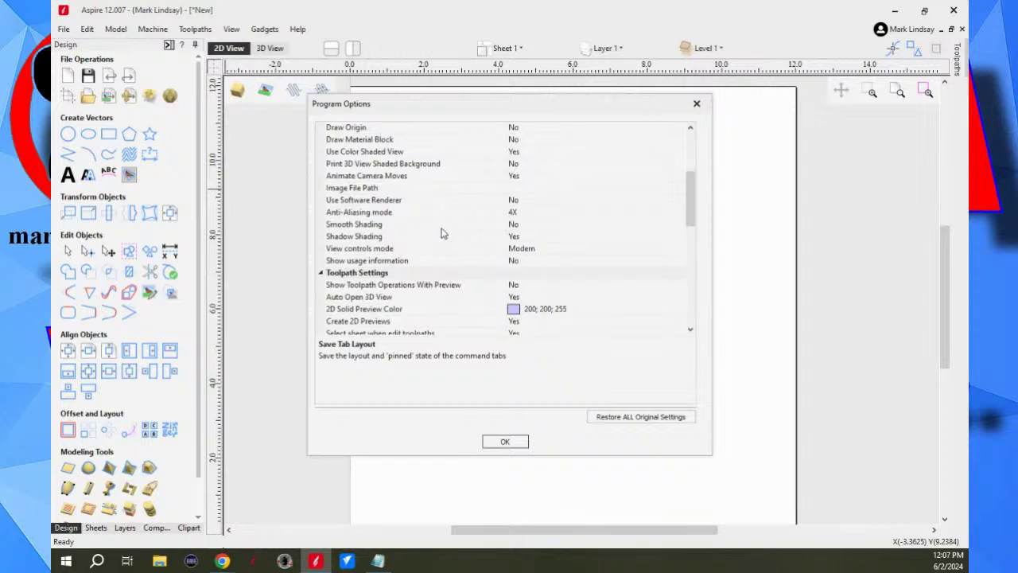
scroll(454, 229, down, 1)
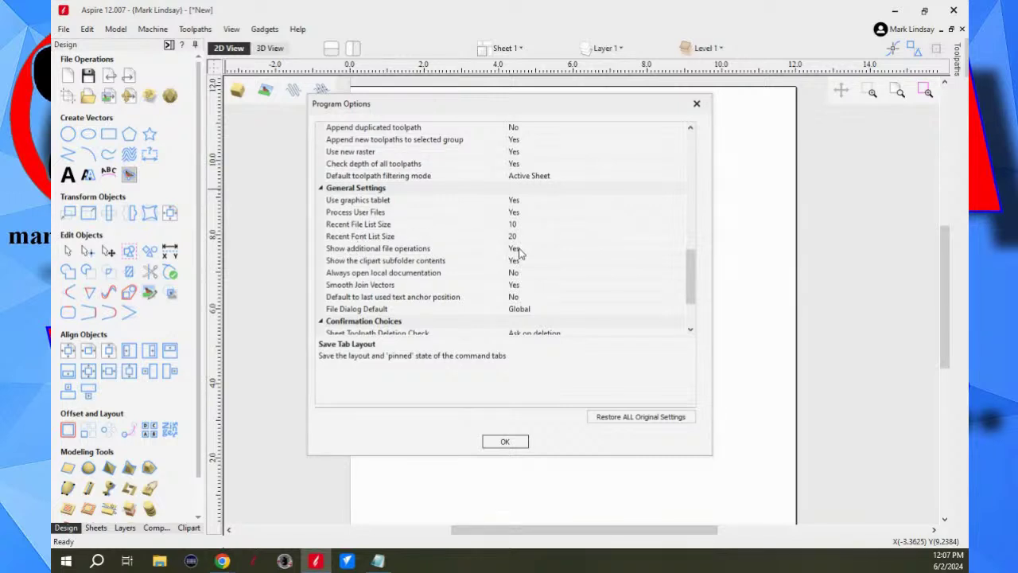
click(582, 249)
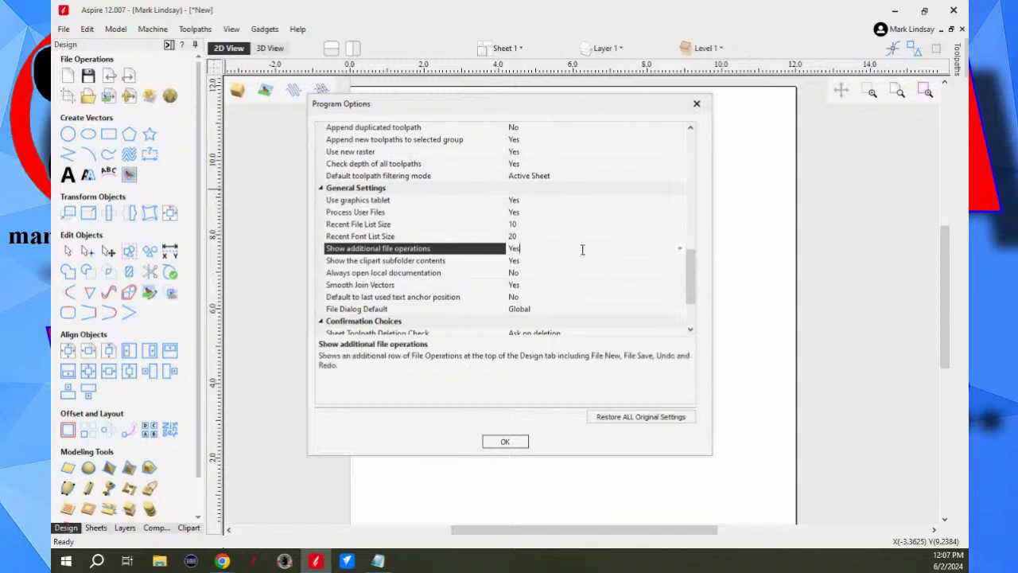
click(678, 251)
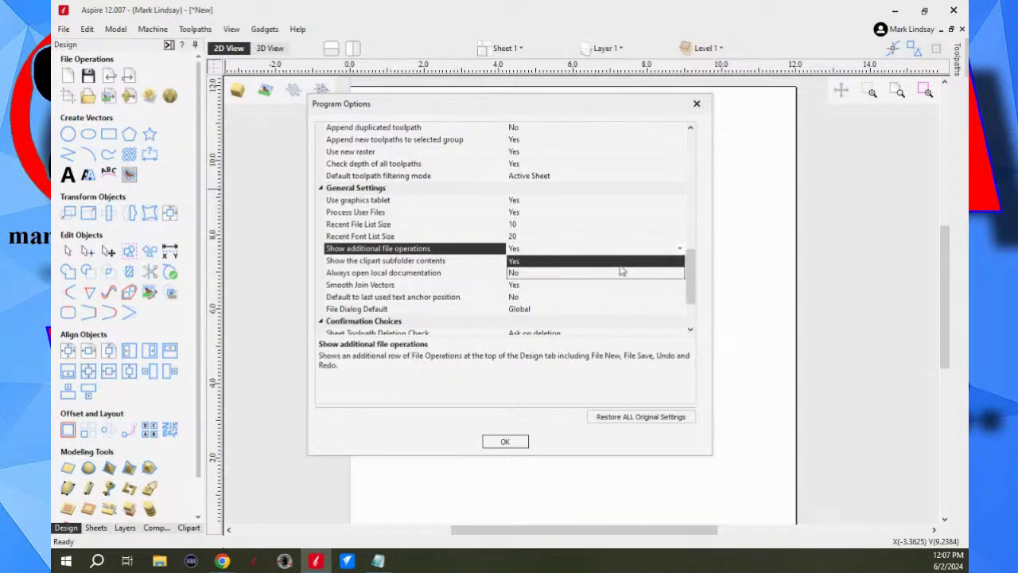
click(539, 275)
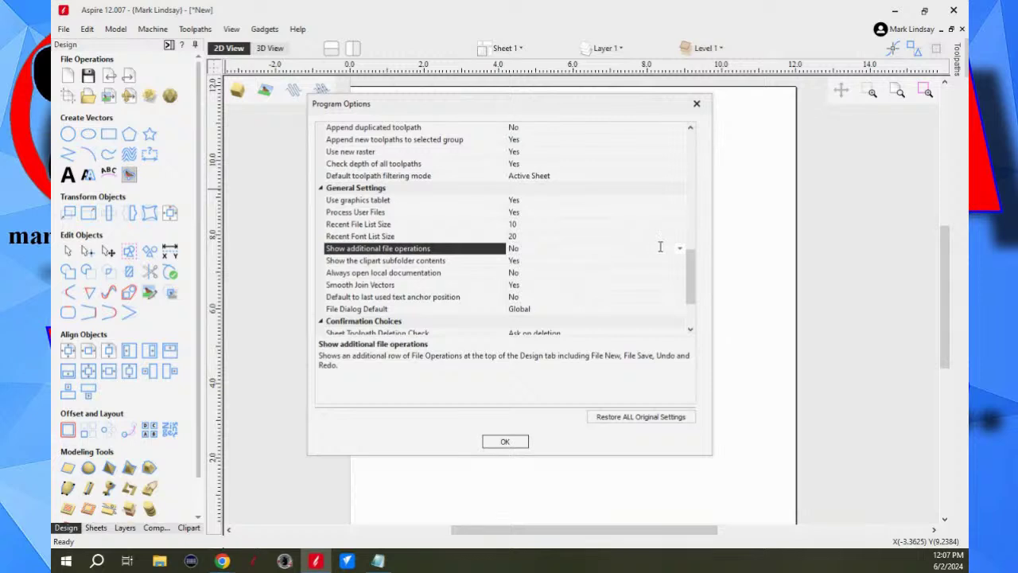
click(505, 443)
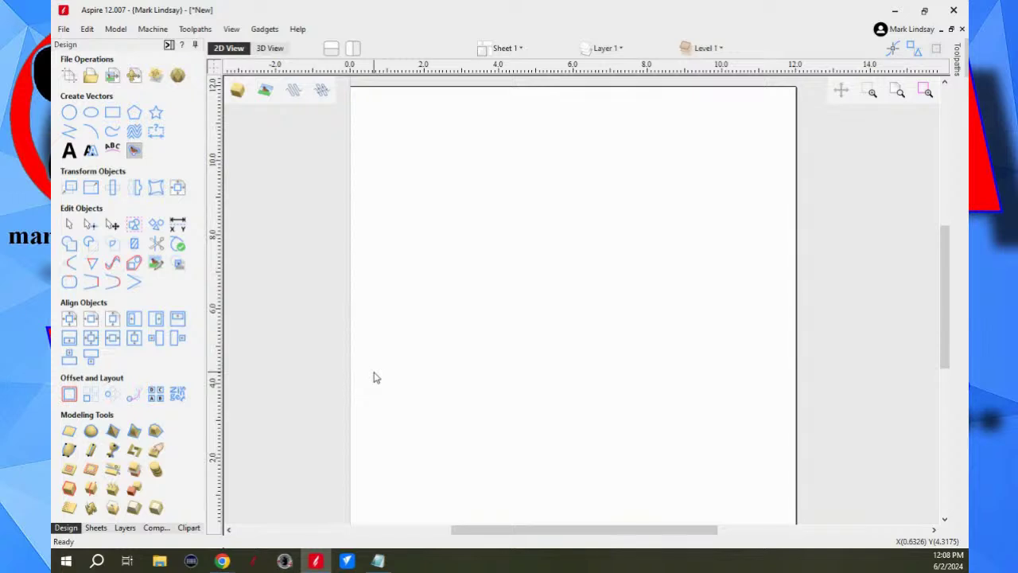
Draw an open polyline of four straight segments in the middle of the job area, the first about 3.84 inches long, and finish it
click(69, 133)
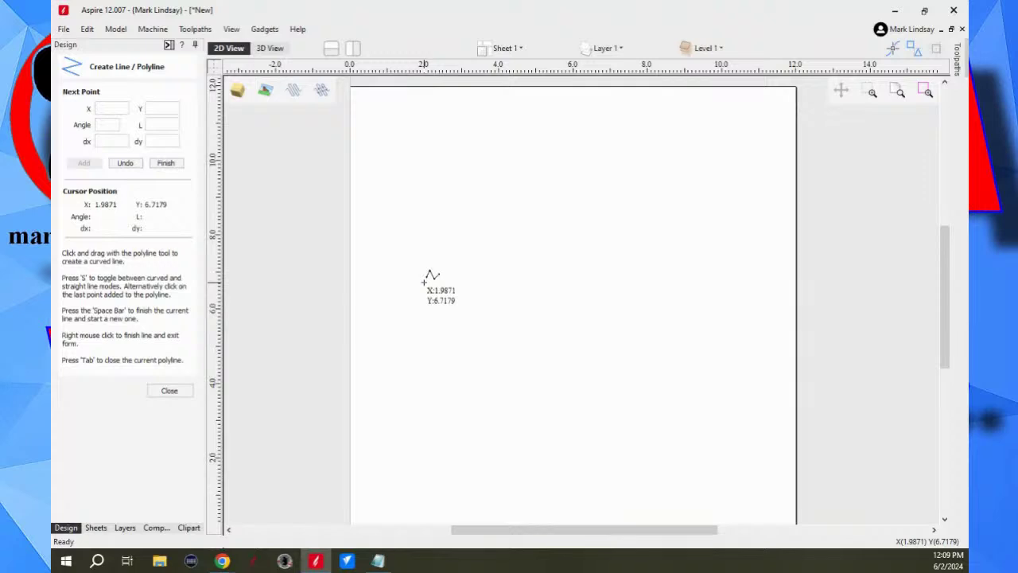
click(431, 221)
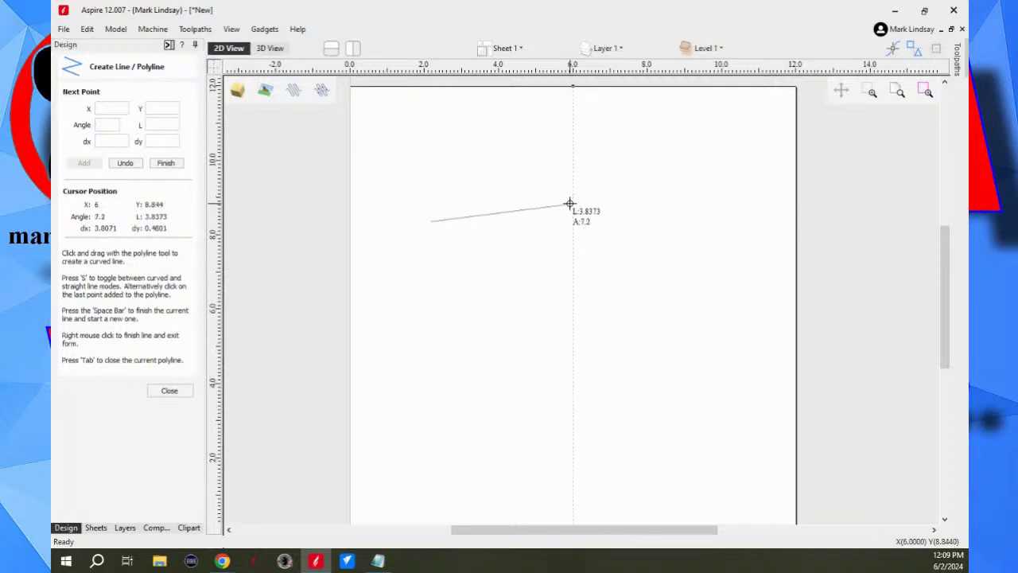
click(569, 204)
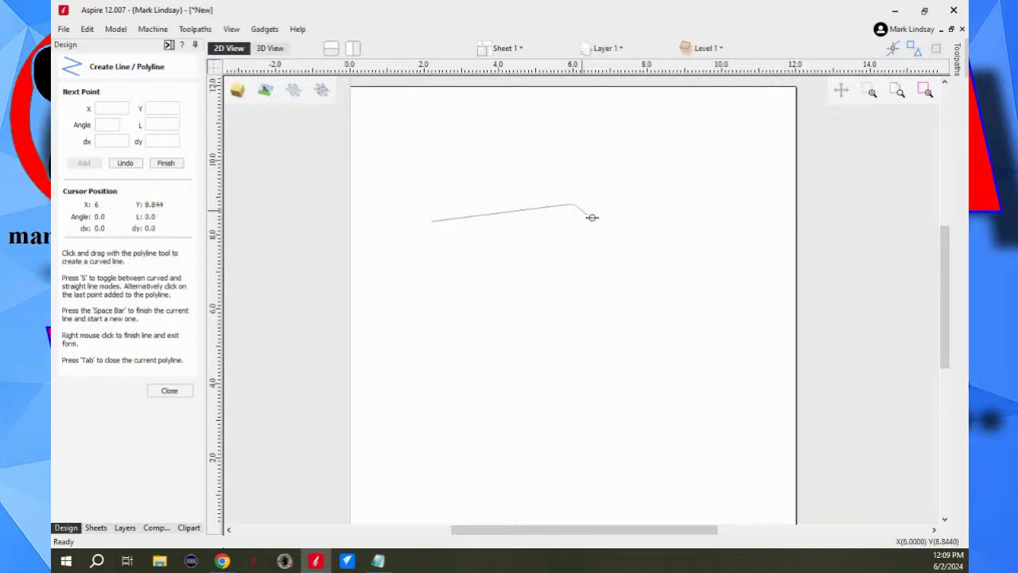
click(655, 297)
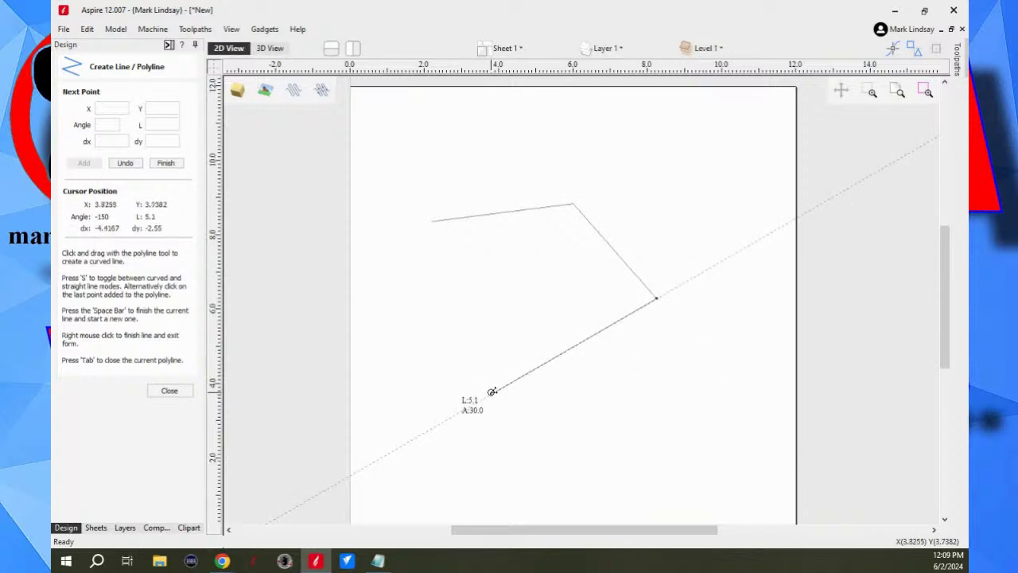
click(491, 392)
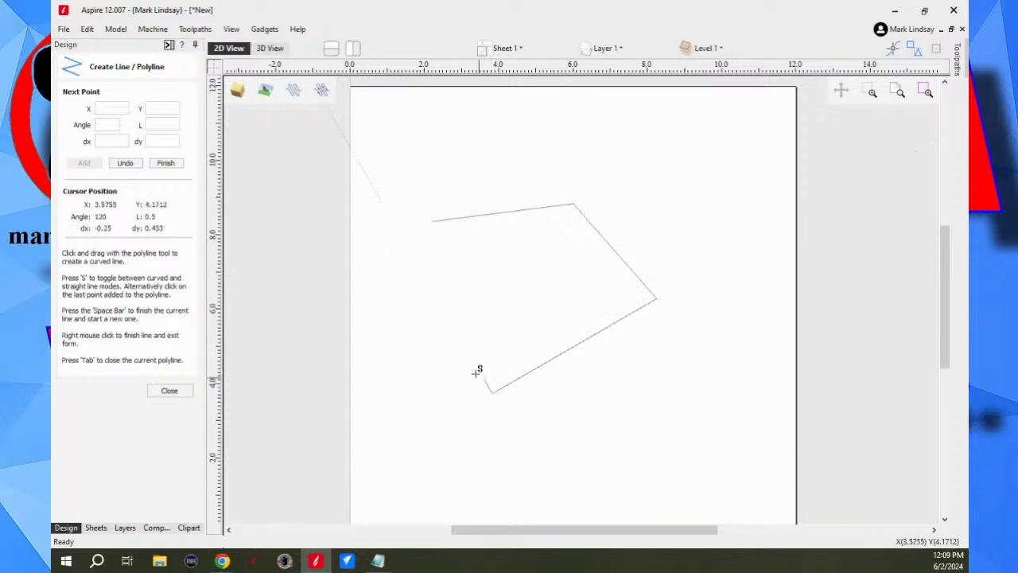
click(447, 309)
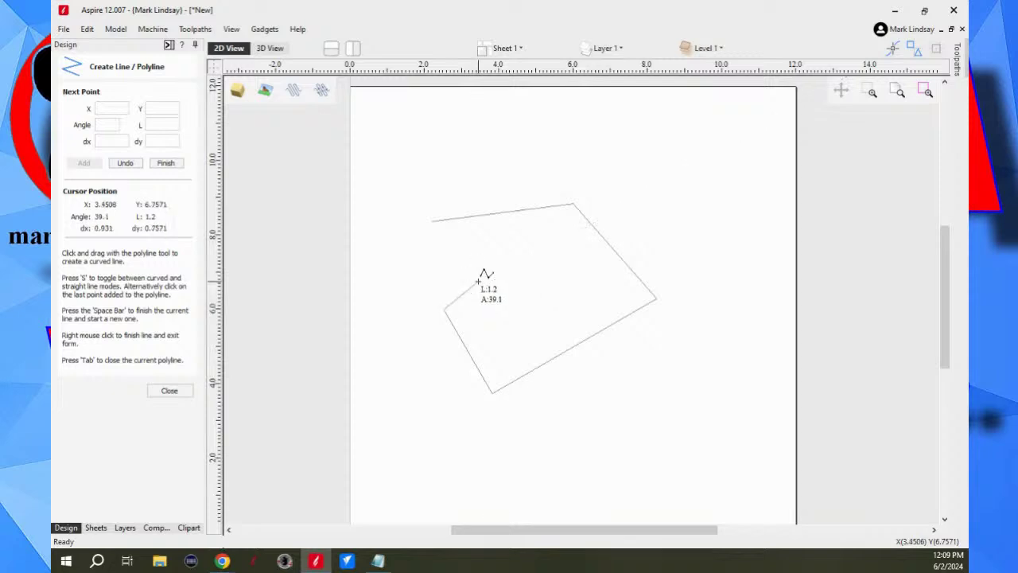
key(space)
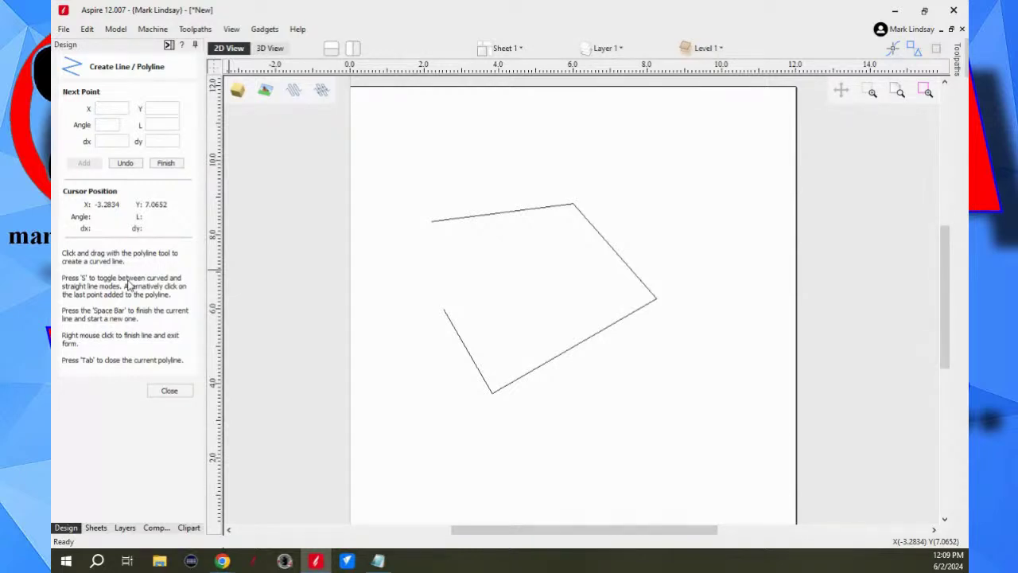
Draw a smooth curved open polyline sweeping around the right side of the straight one, and finish it
click(444, 149)
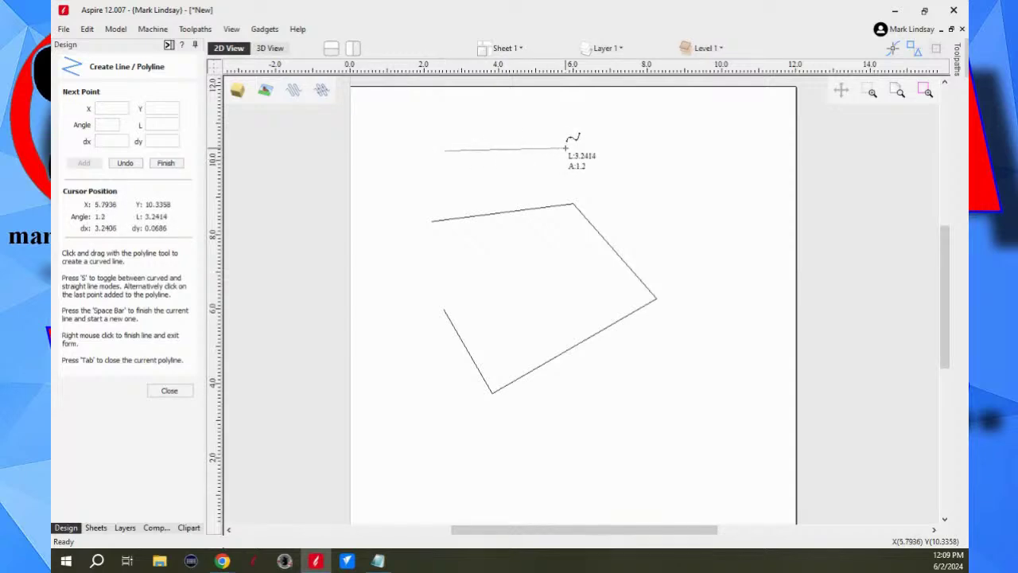
drag(565, 147, 616, 206)
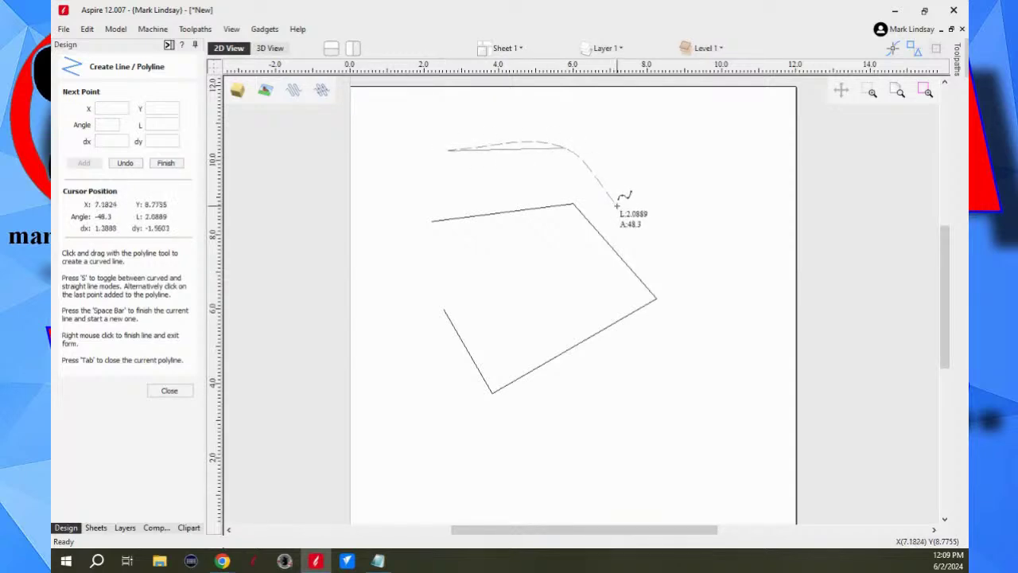
click(616, 205)
click(735, 242)
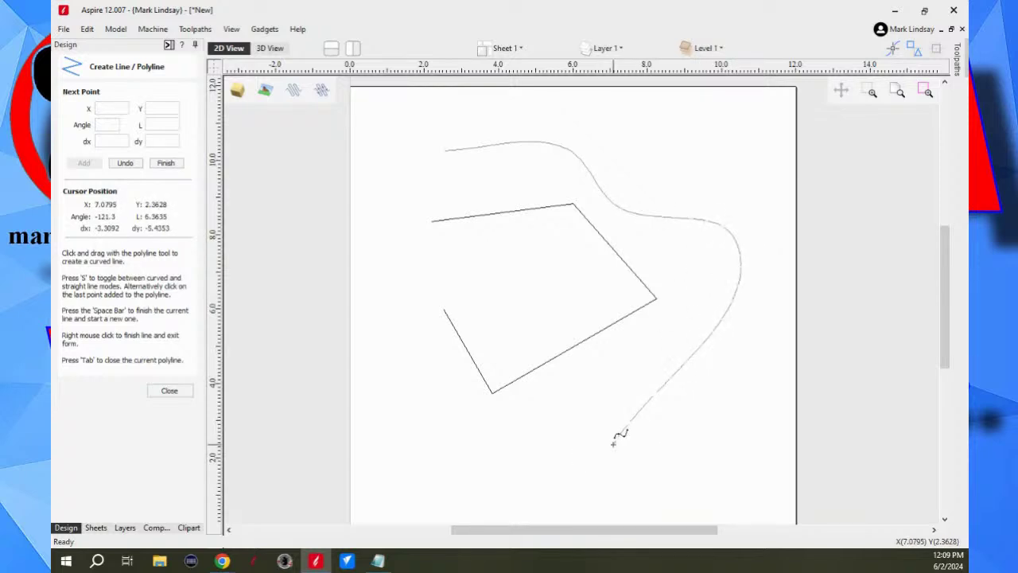
click(480, 446)
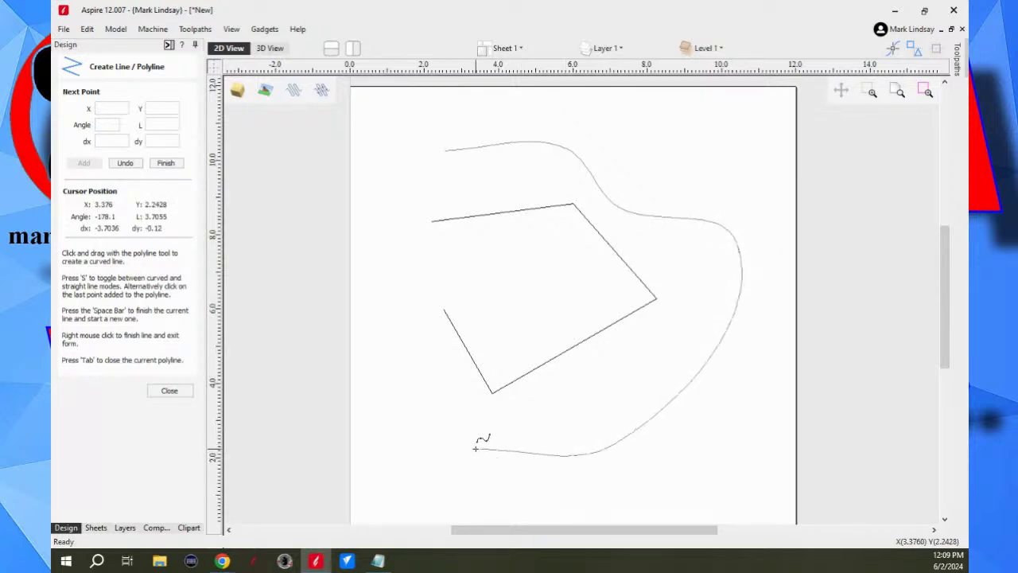
key(space)
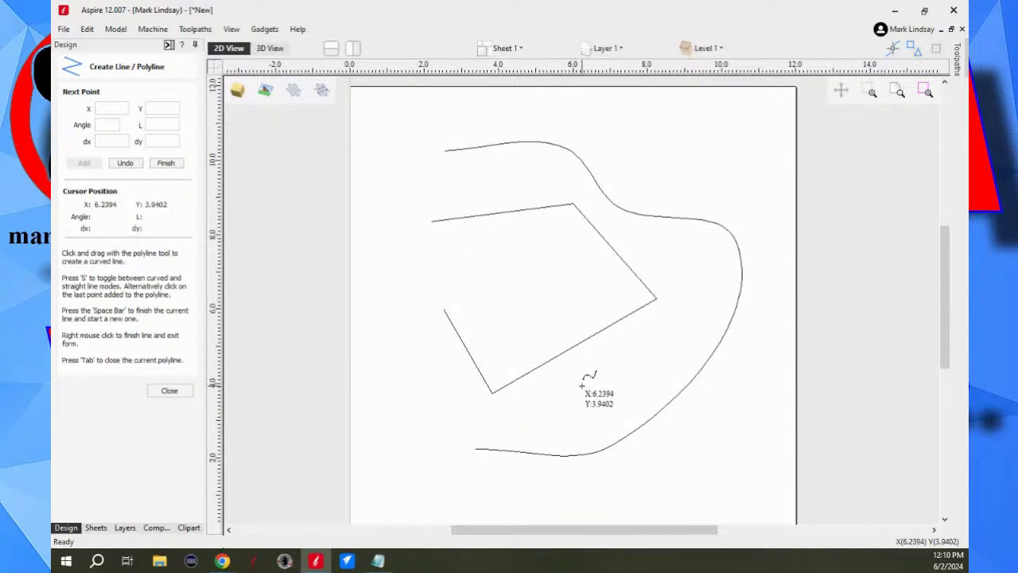
Close the polyline tool and delete both the straight and the curved vectors from the job area
click(169, 389)
drag(377, 121, 788, 507)
key(Delete)
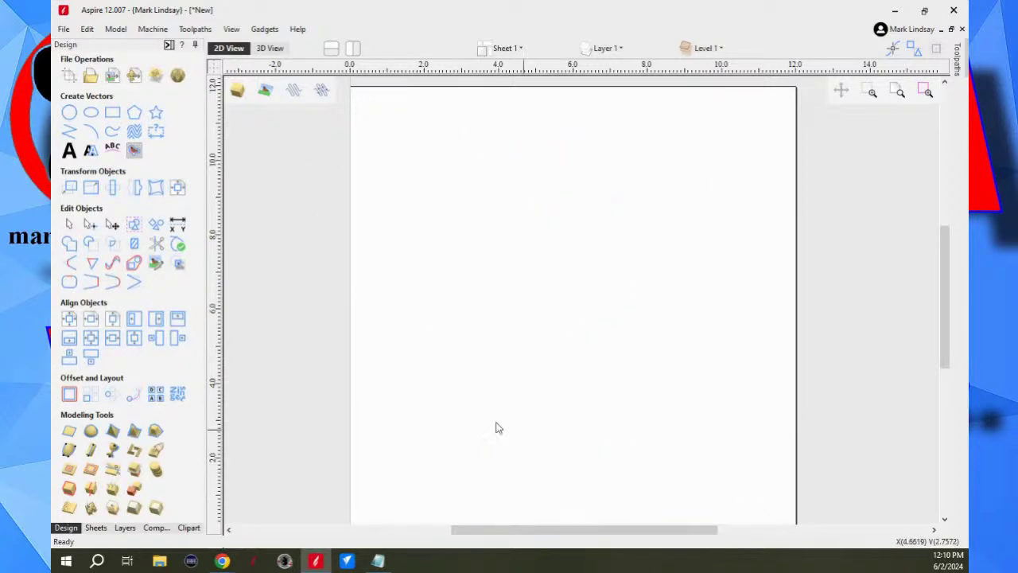
Draw an open polyline with a curved upper stretch, a straight vertical segment at about X 7.5, and a curved lower stretch
click(70, 131)
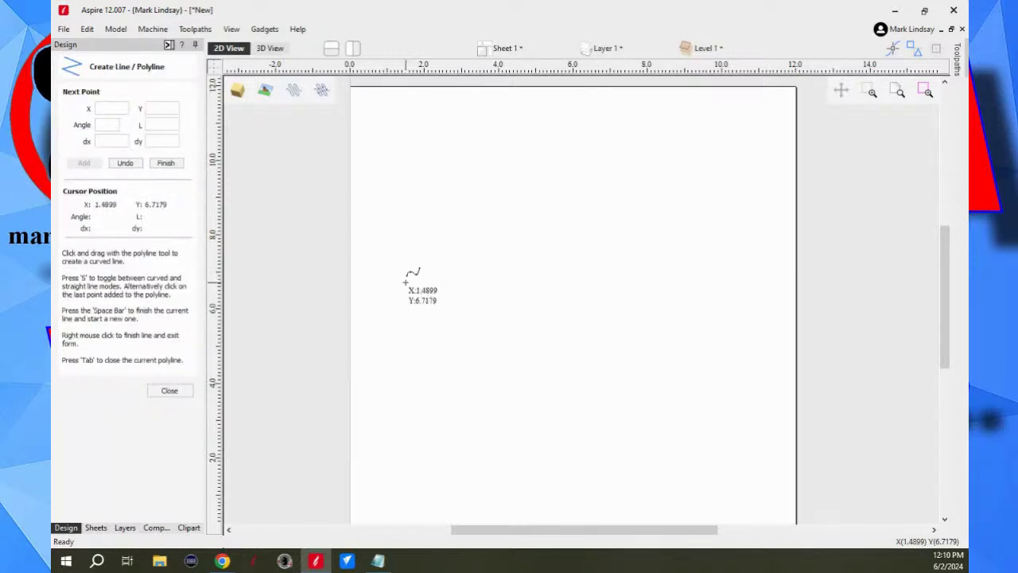
click(399, 194)
drag(538, 194, 628, 257)
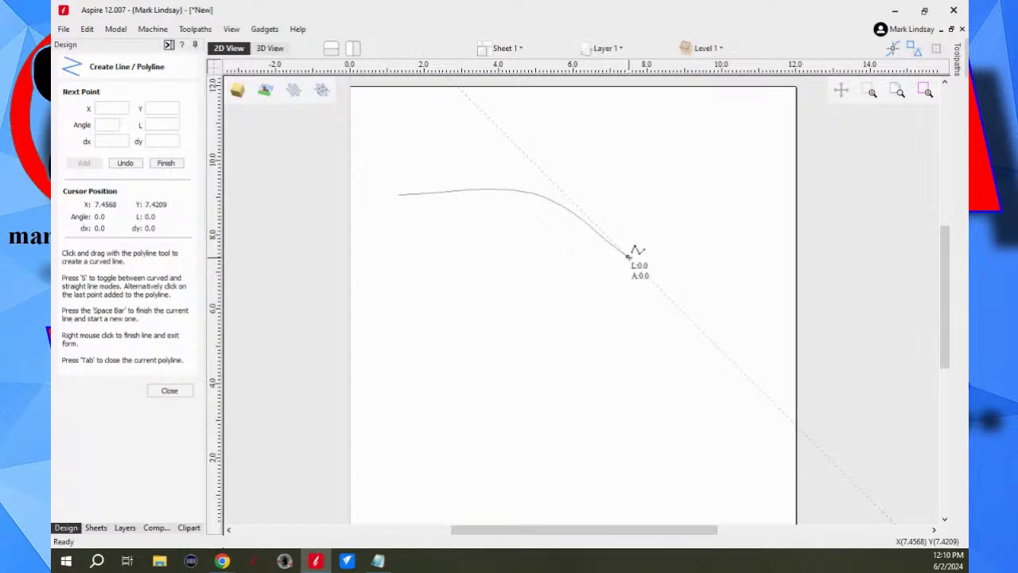
click(628, 359)
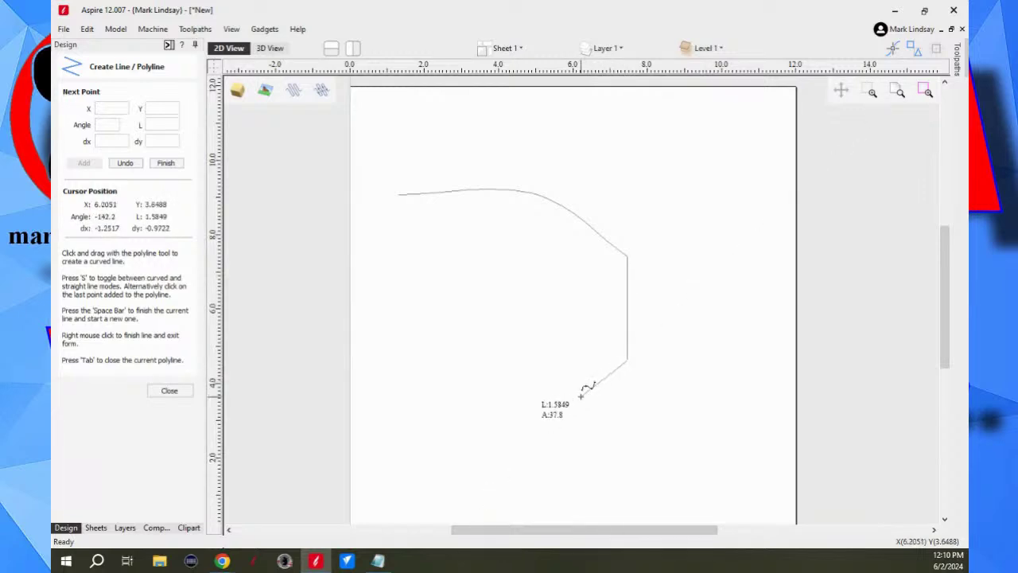
drag(556, 410, 391, 311)
key(space)
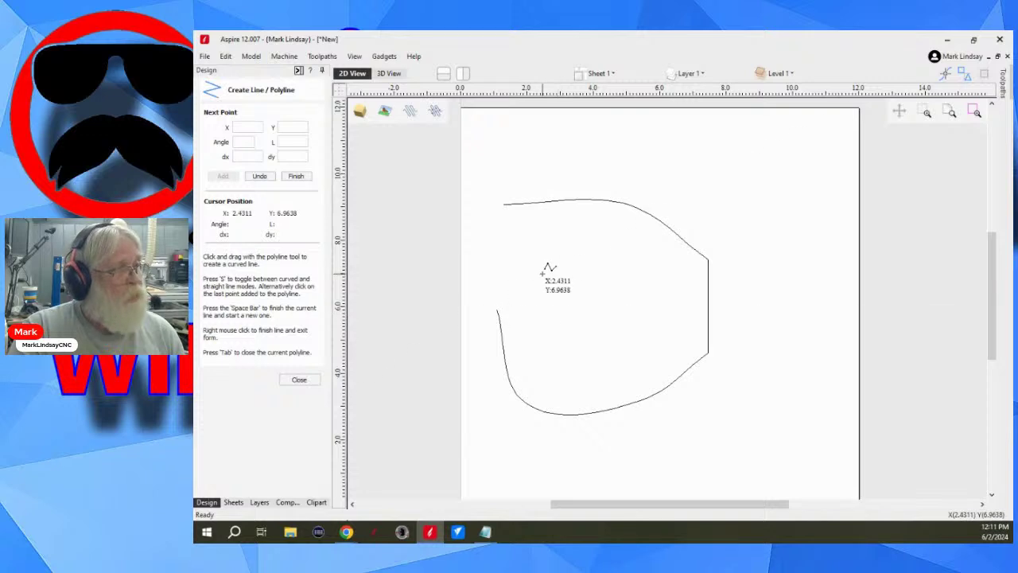
Draw a second open polyline around the first, with a horizontal top segment at about Y 11.1, a curved right side and straight bottom segments
click(520, 138)
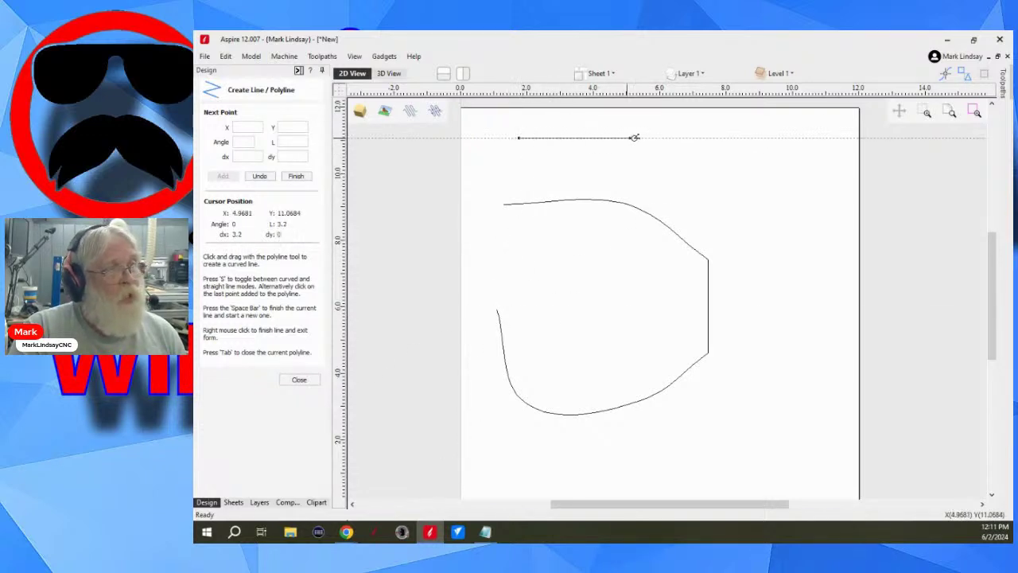
click(738, 139)
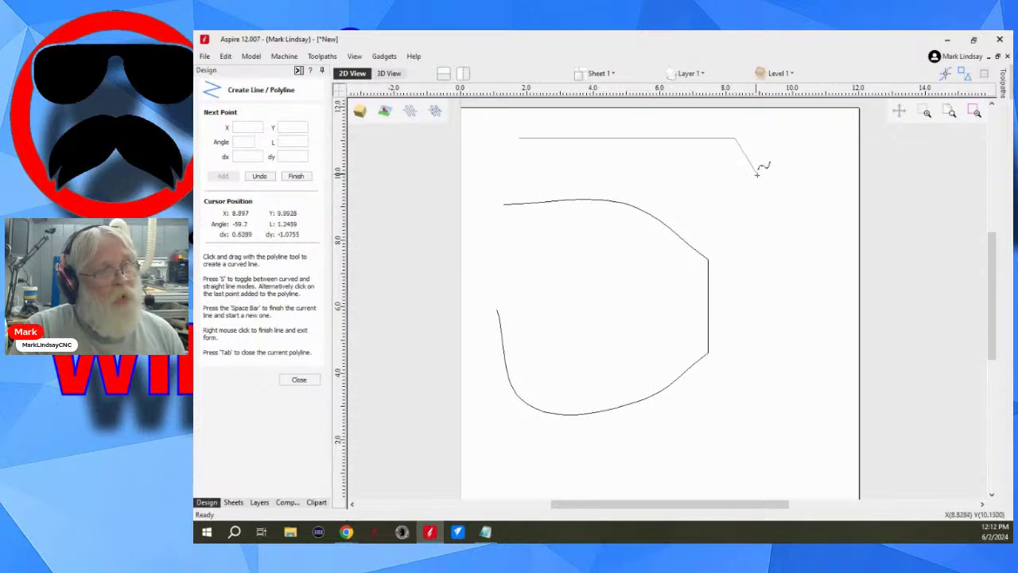
click(816, 327)
drag(815, 327, 546, 457)
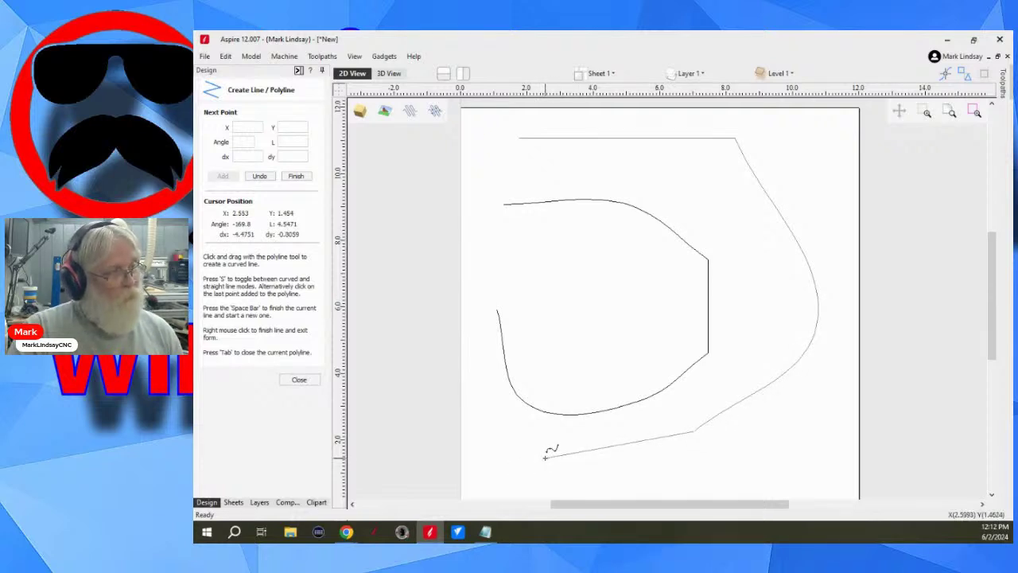
click(502, 449)
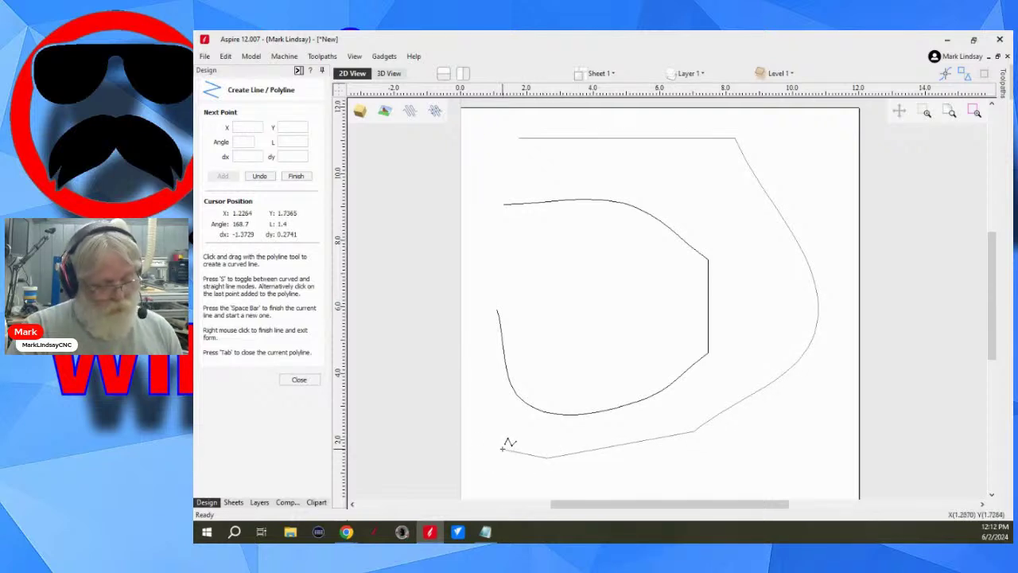
key(space)
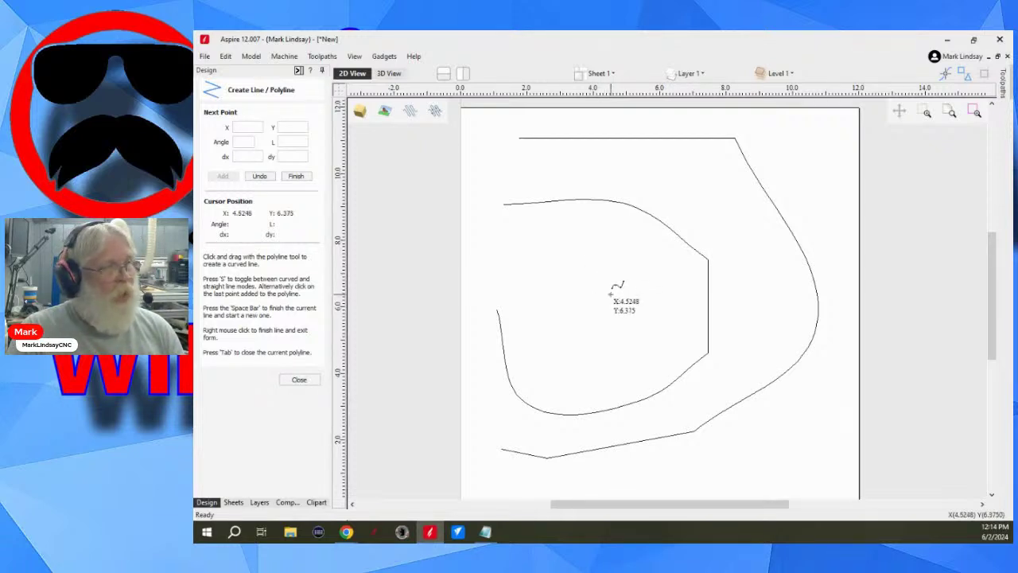
click(300, 381)
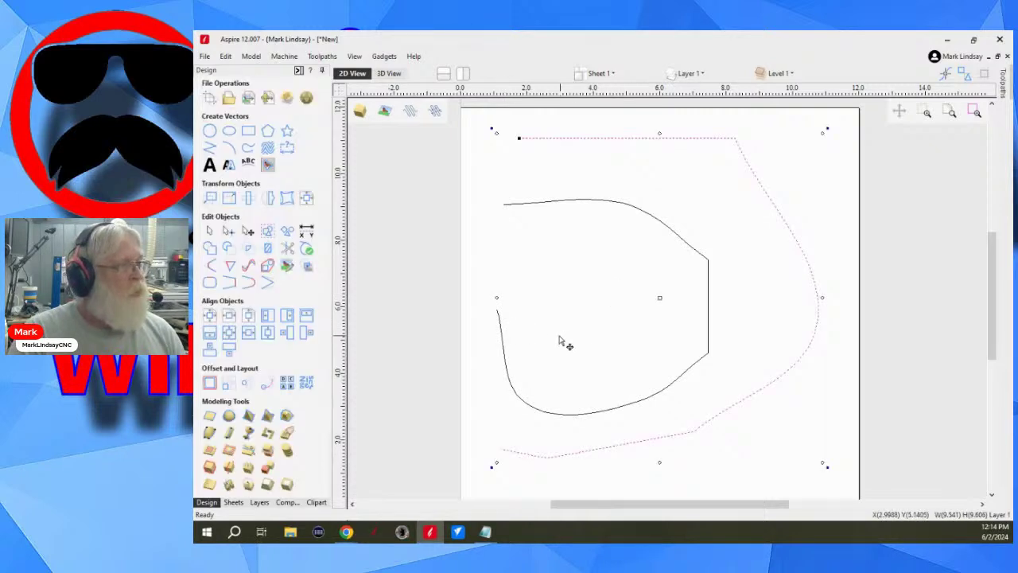
Deselect the outer polyline and create a text object with a first name, anchored at X 5.633, Y 6.843 inside the inner polyline
click(642, 319)
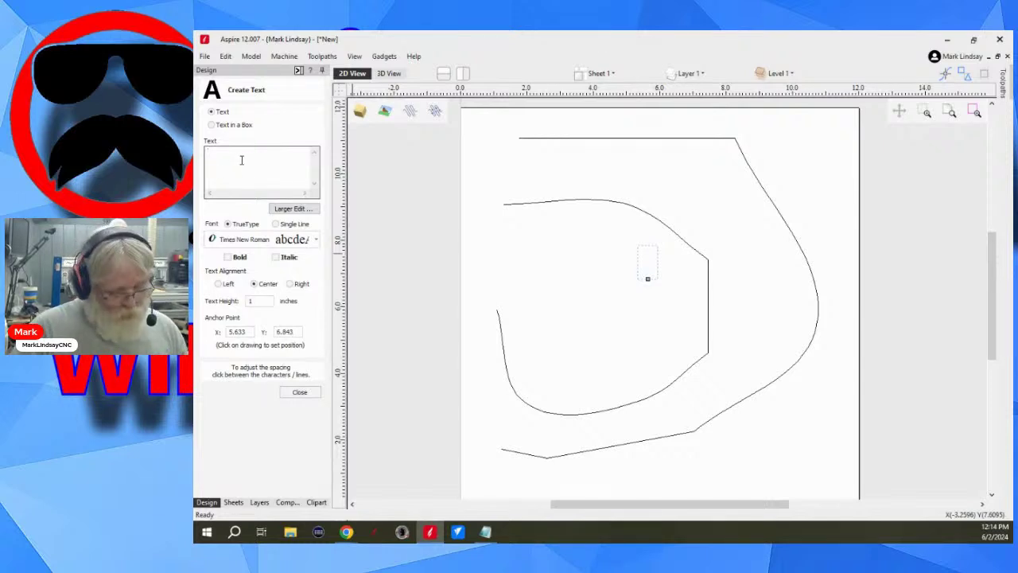
text(Mark)
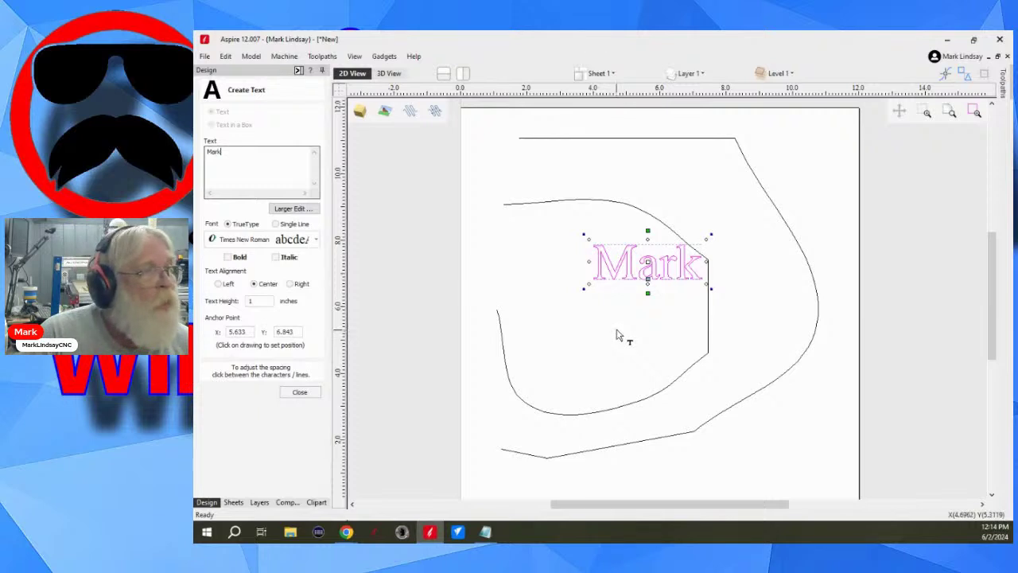
Widen the spacing between the first and second letters of the text object
scroll(625, 326, up, 3)
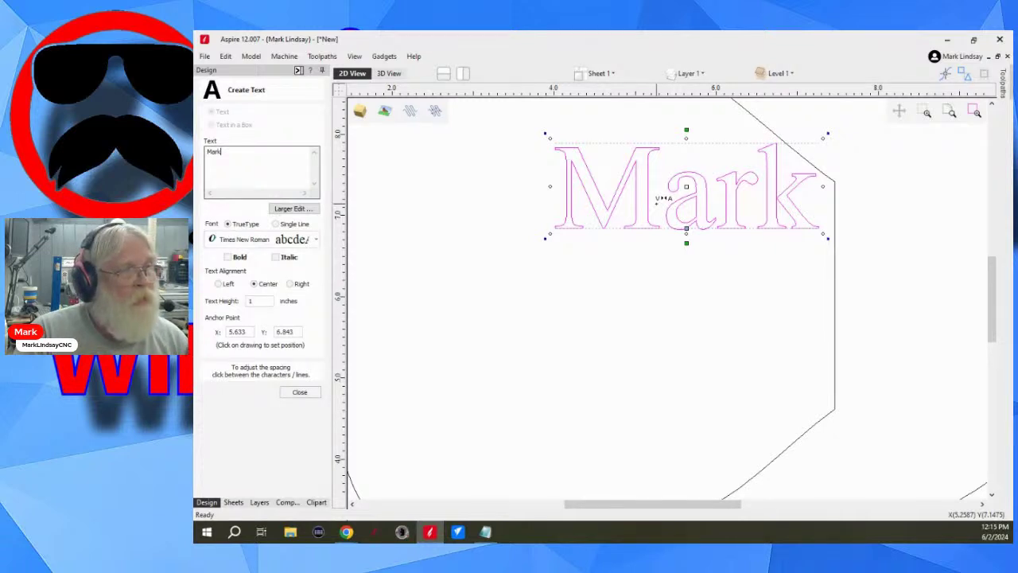
scroll(659, 199, up, 5)
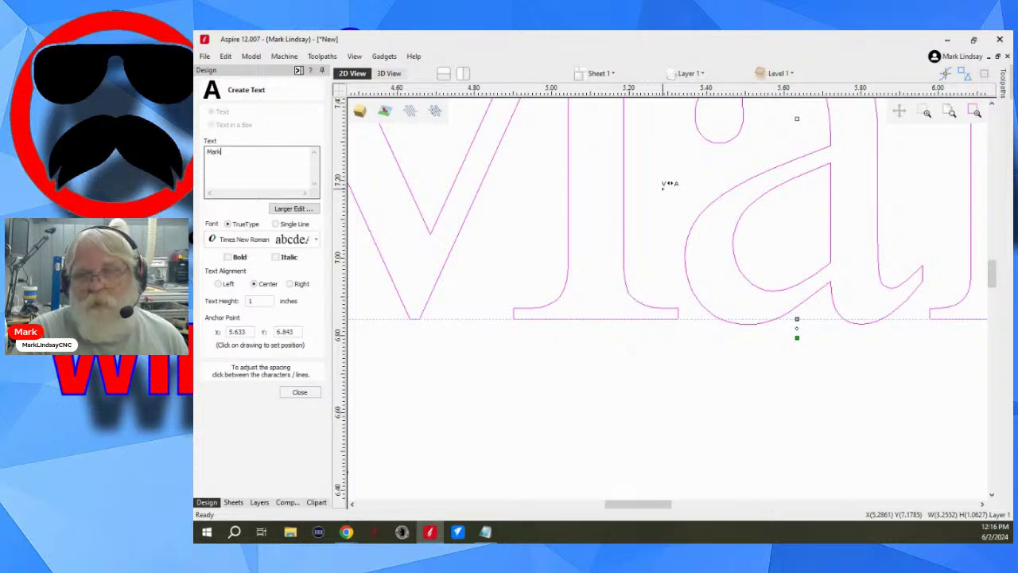
text(,)
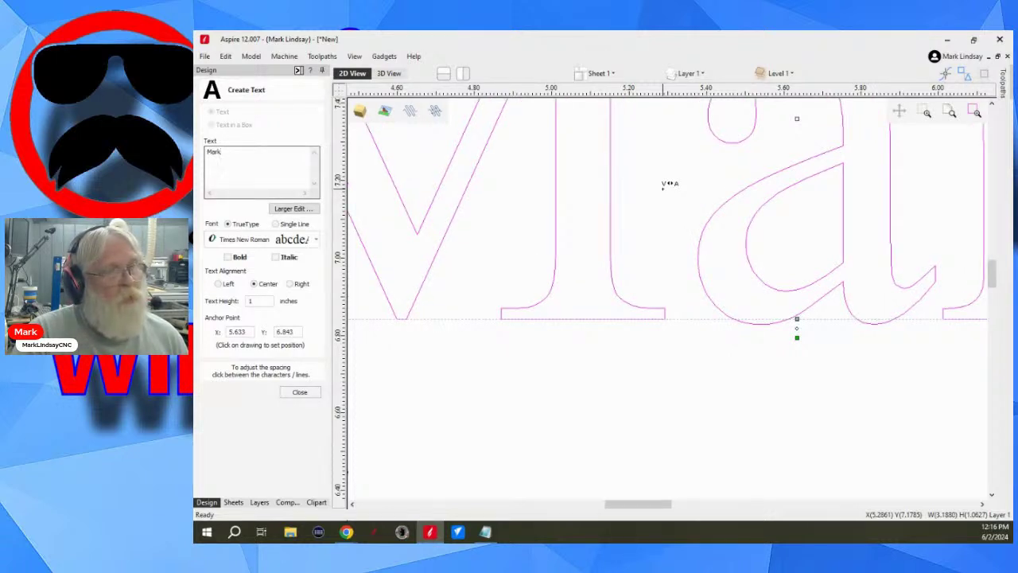
scroll(609, 215, down, 1)
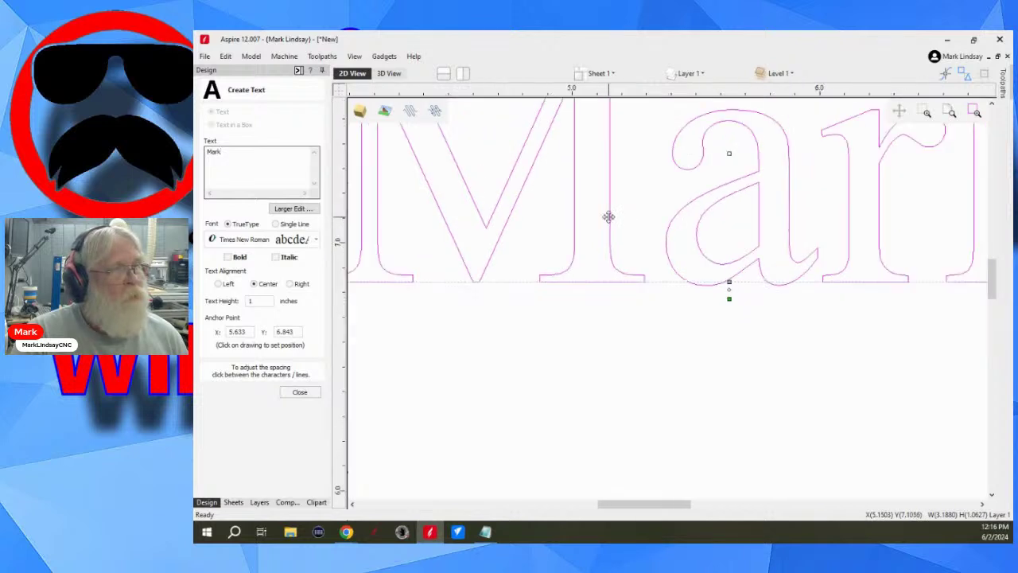
Widen the spacing between the second and third letters, then finish the text edit and deselect the text
scroll(795, 234, up, 2)
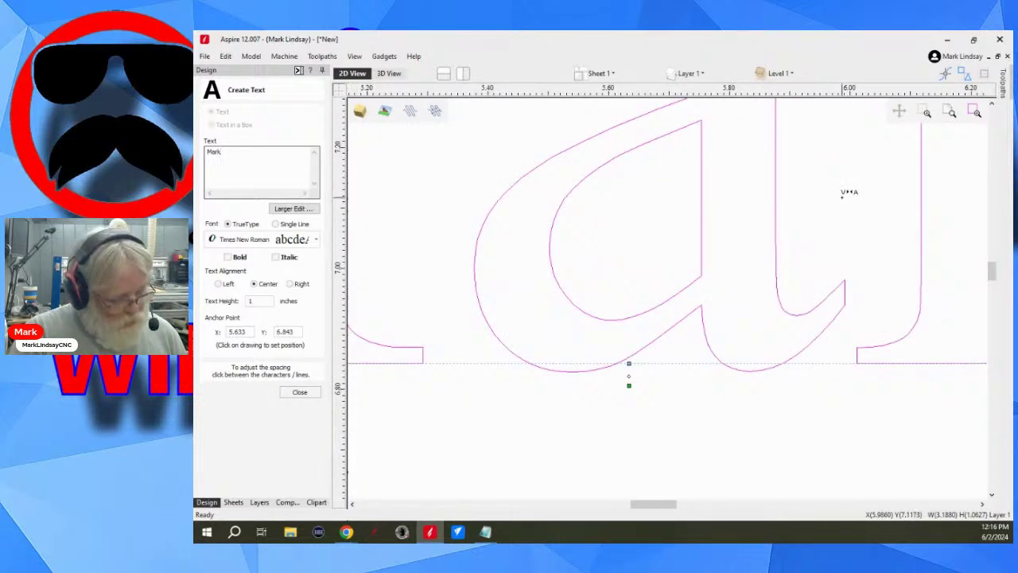
shift+click(843, 197)
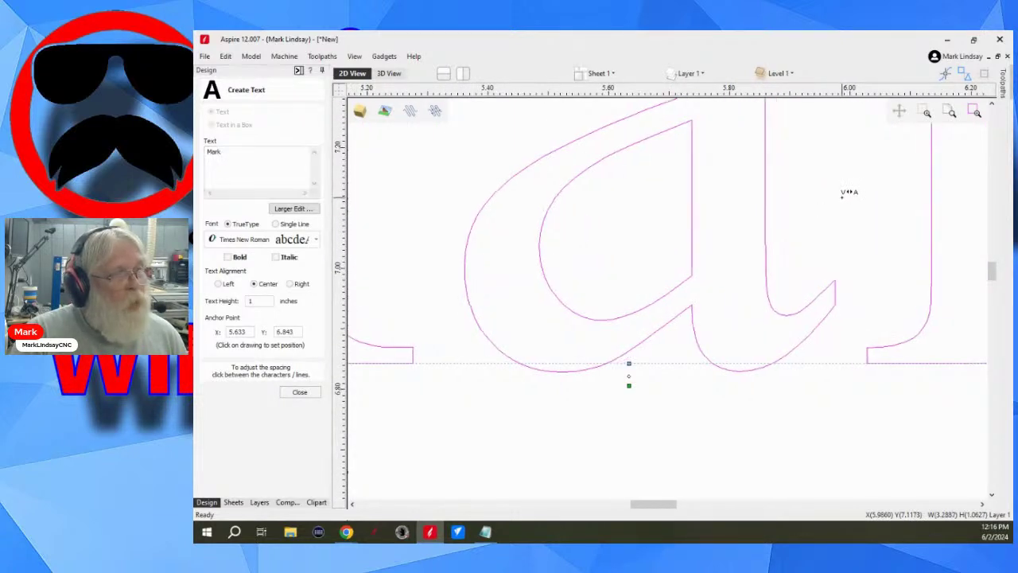
shift+click(842, 197)
scroll(848, 195, down, 8)
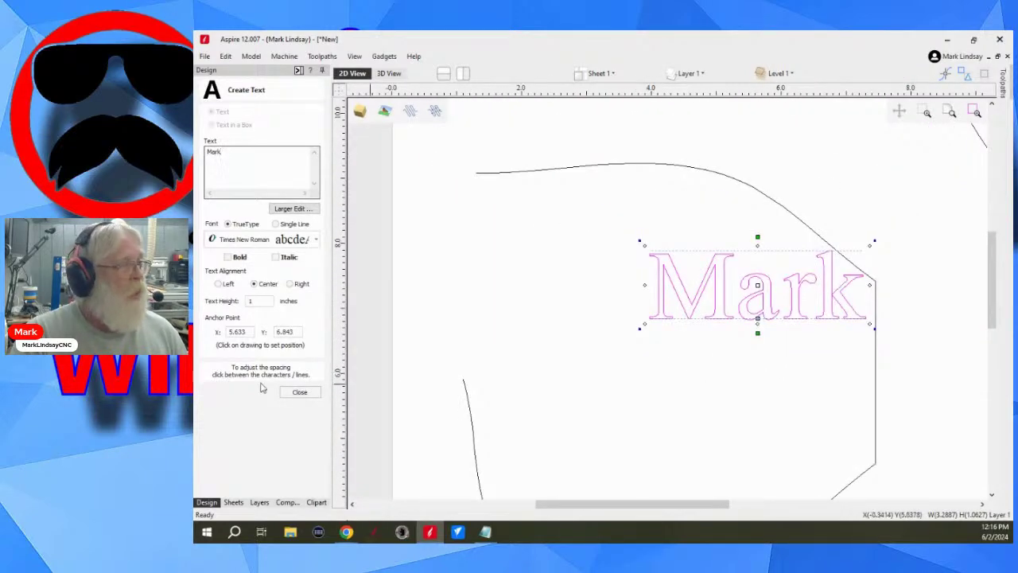
click(299, 391)
click(727, 364)
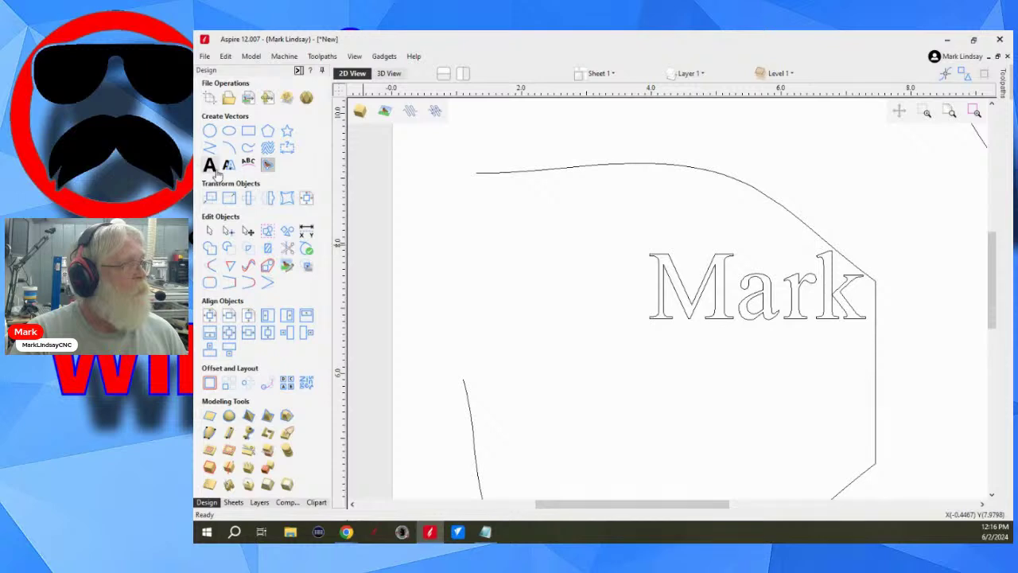
Close the polyline tool without drawing and delete both polylines and the text object from the job area
click(209, 147)
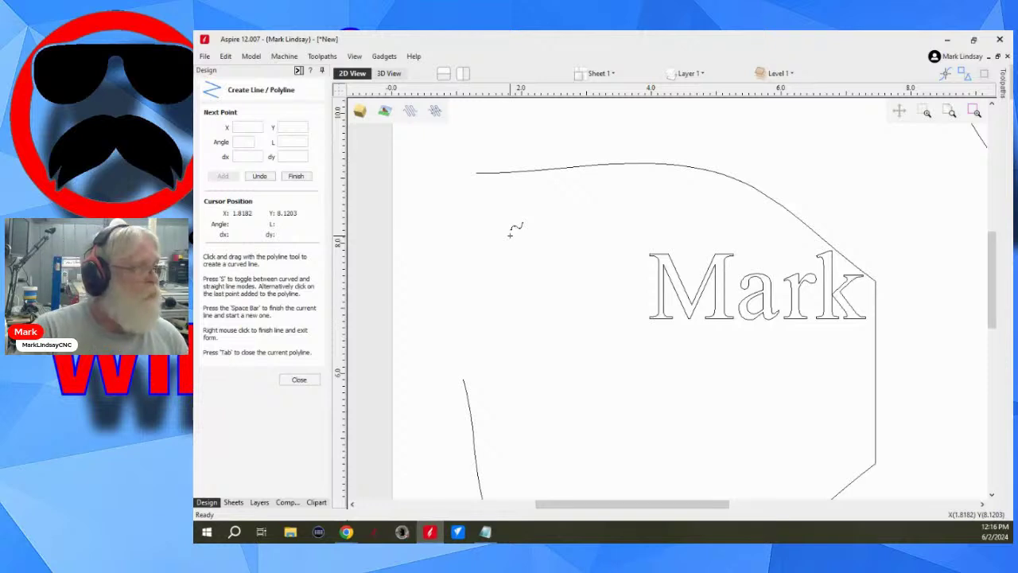
click(300, 380)
scroll(518, 301, down, 4)
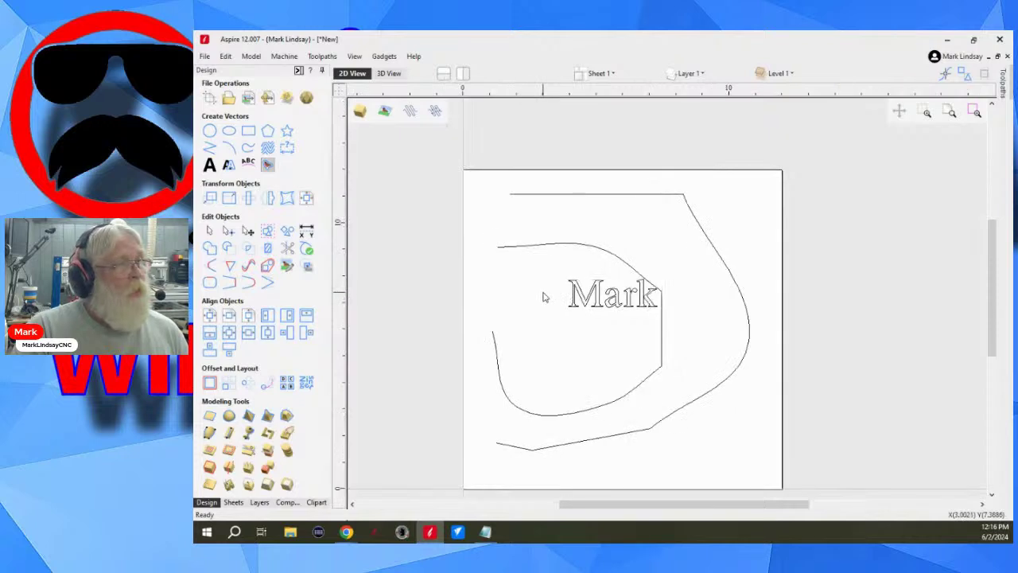
drag(468, 186, 796, 477)
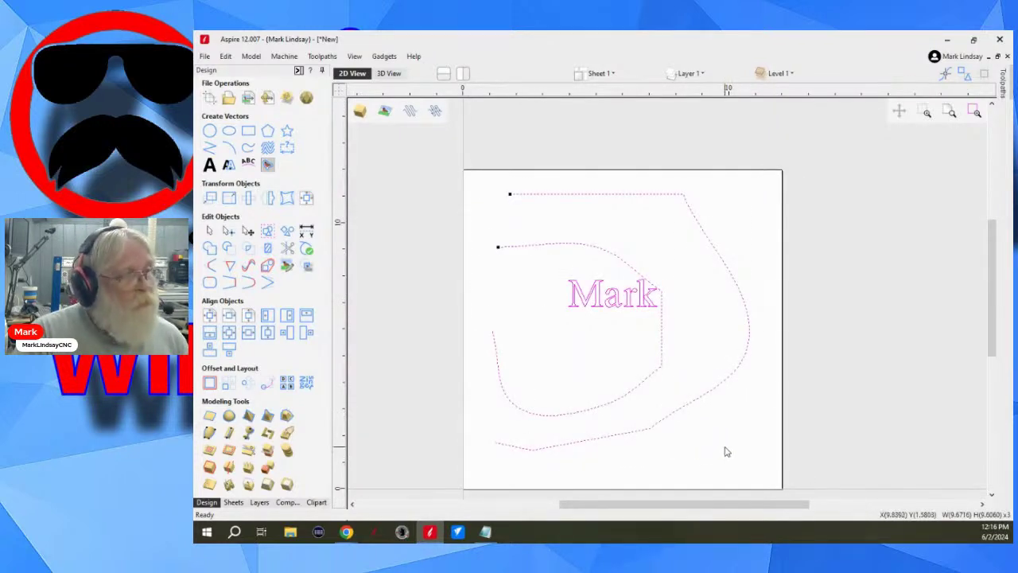
key(Delete)
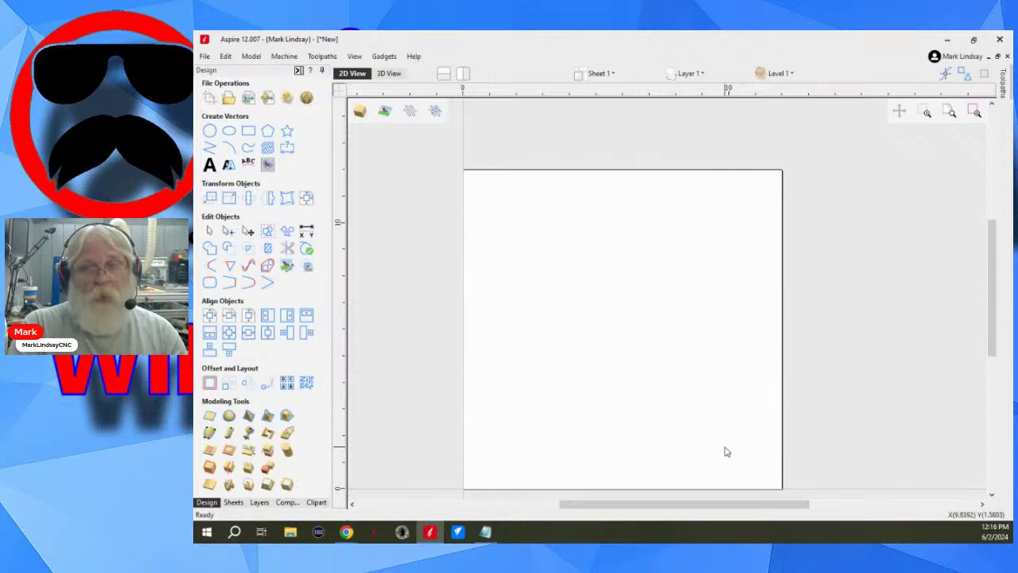
scroll(665, 477, up, 1)
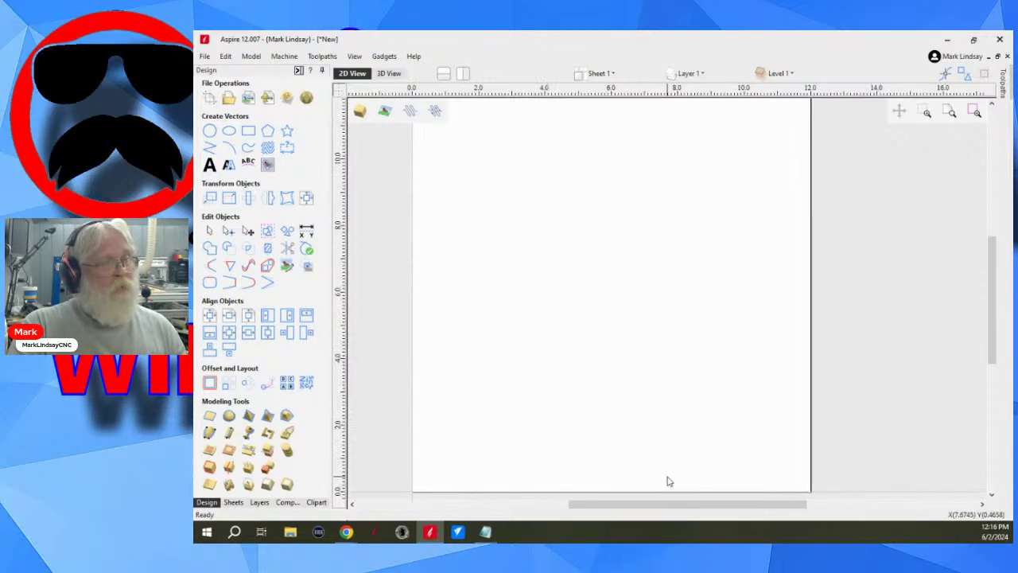
scroll(665, 468, down, 1)
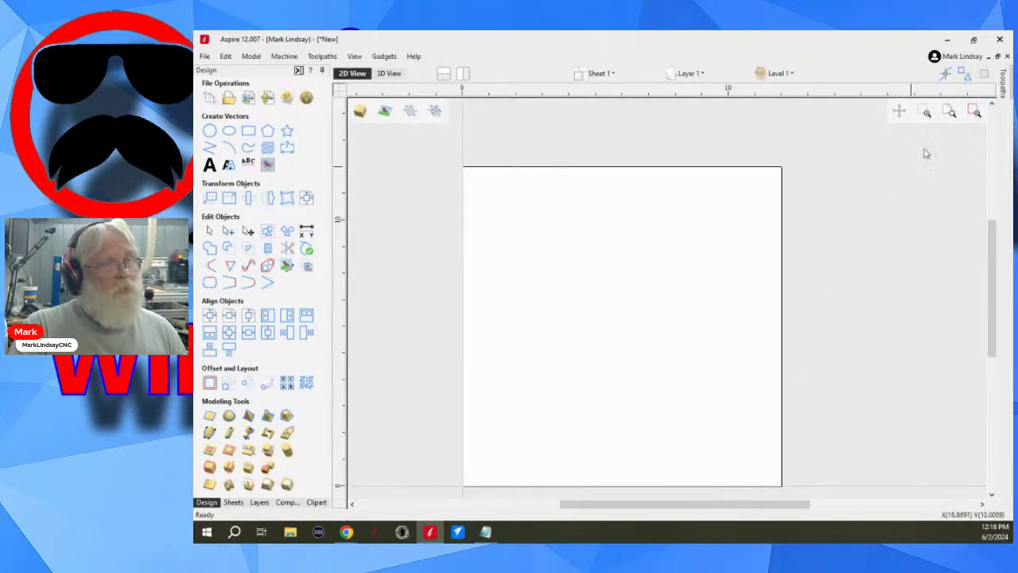
click(948, 118)
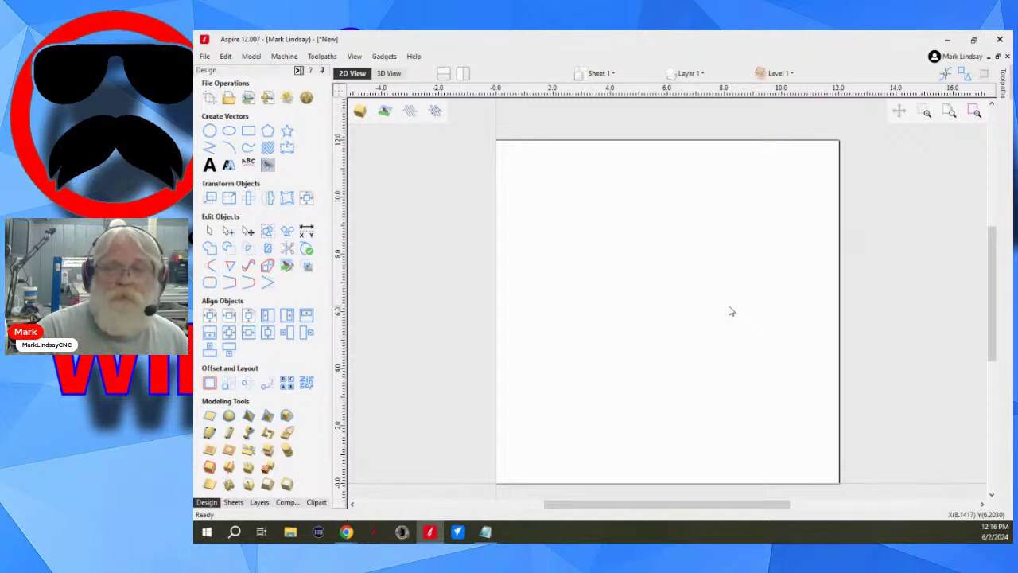
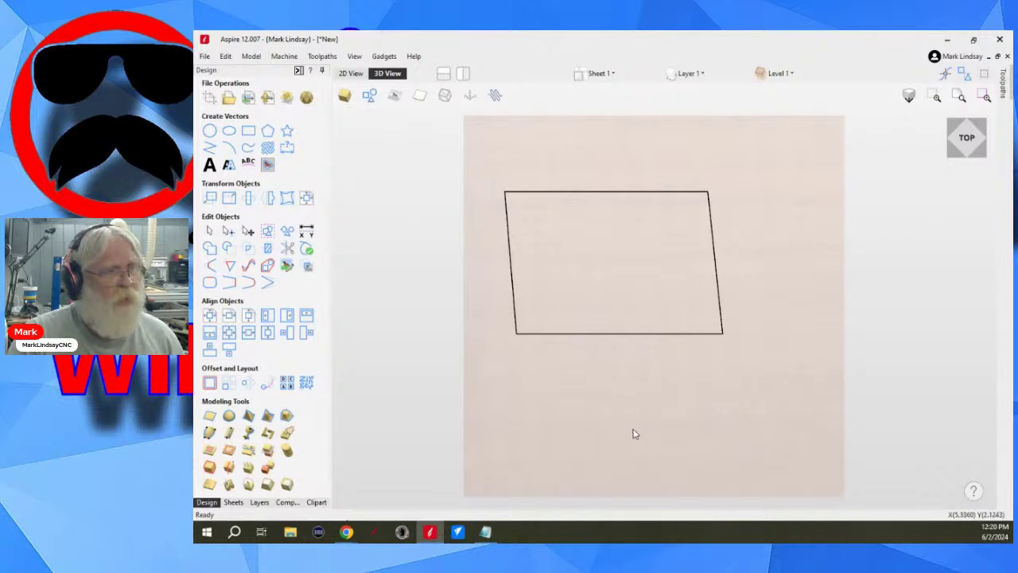
Node-edit the parallelogram in the top 3D view and move its lower-right node inward to about X 6.2, Y 6.5
drag(657, 425, 627, 400)
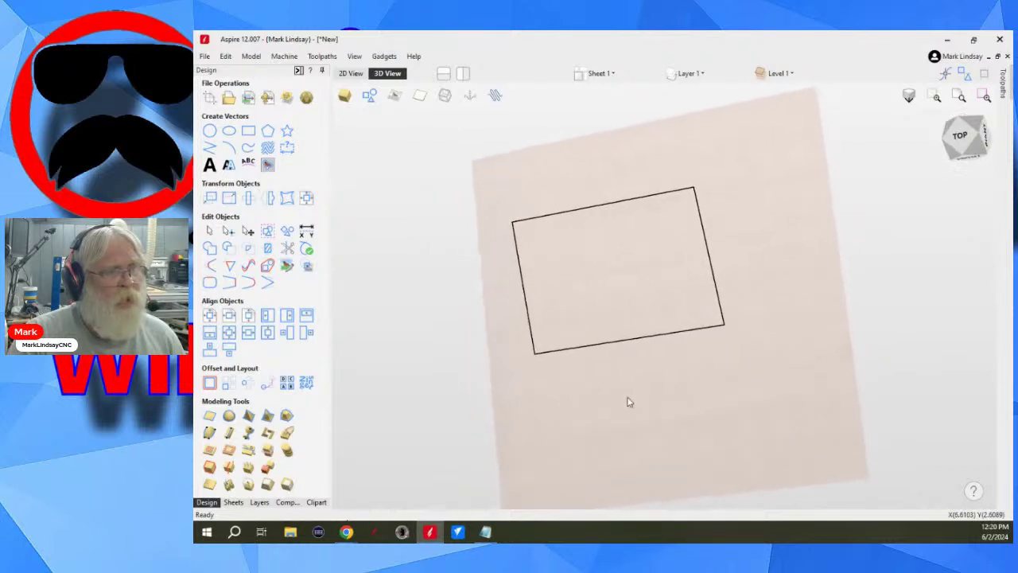
click(959, 140)
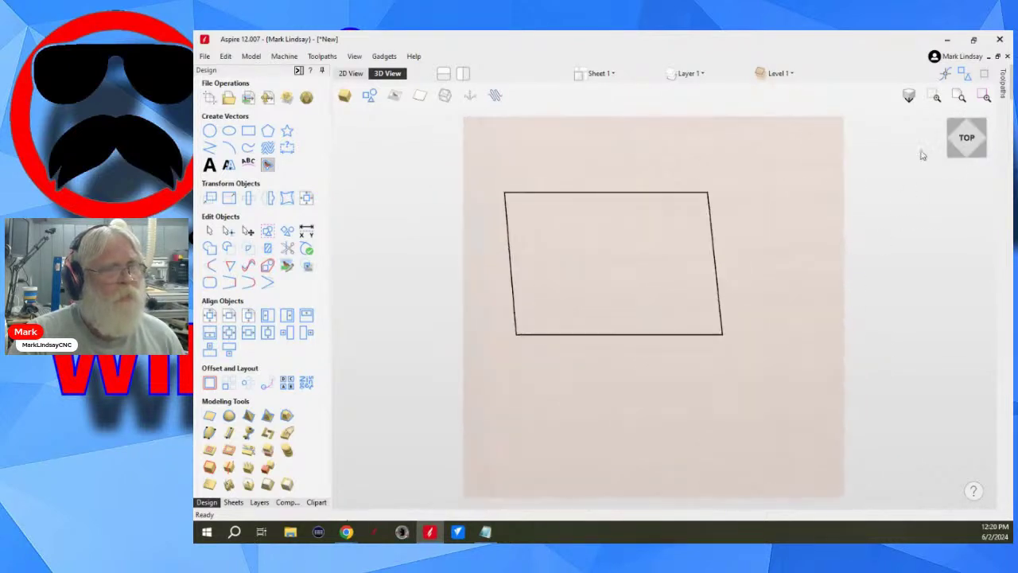
click(653, 337)
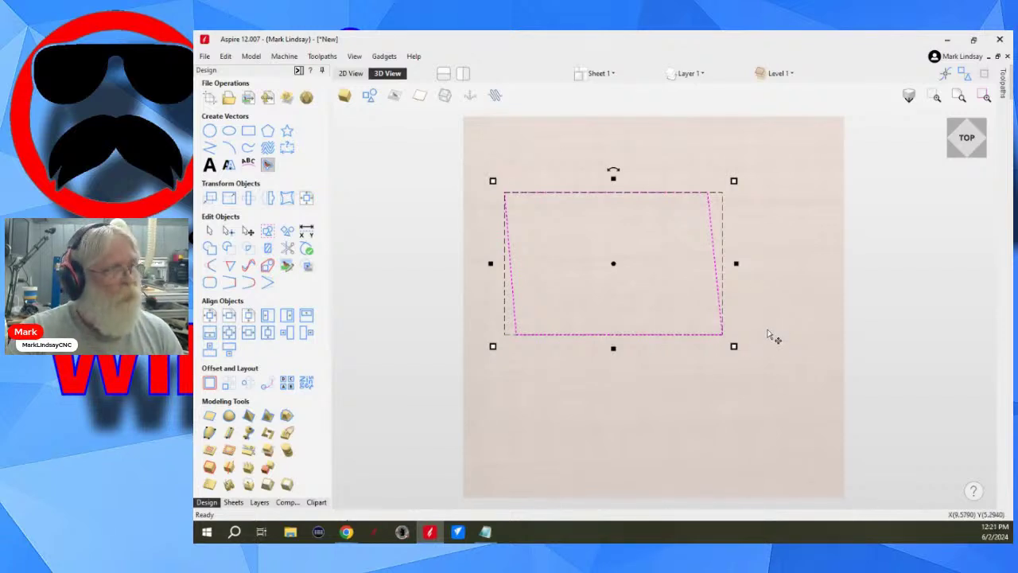
key(n)
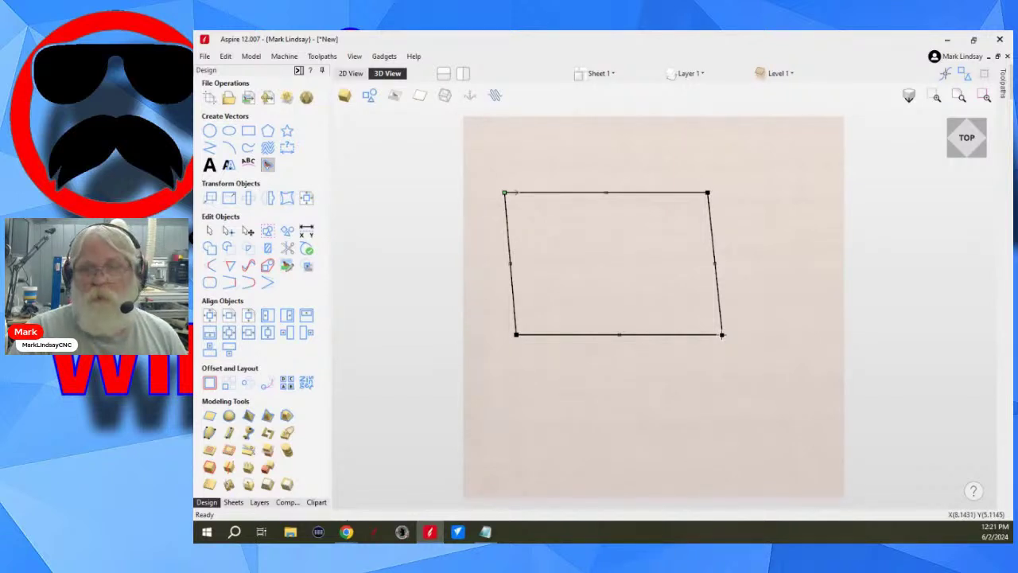
click(724, 339)
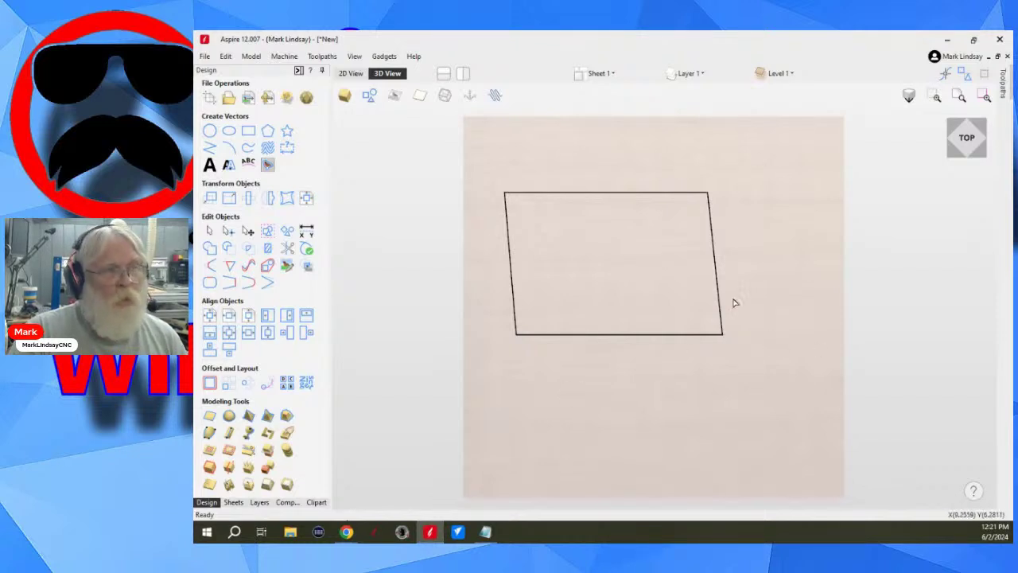
click(699, 340)
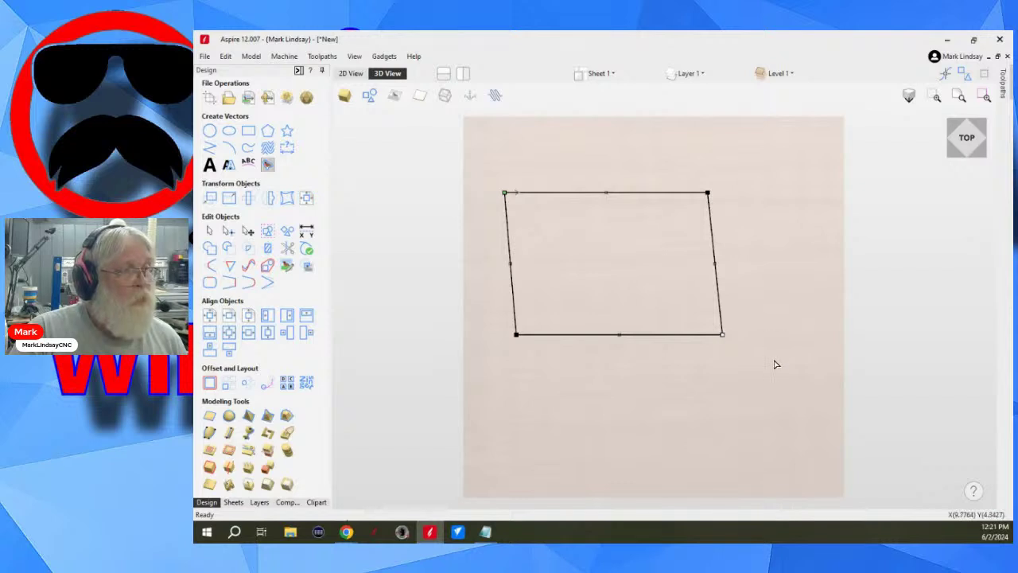
drag(722, 333, 659, 291)
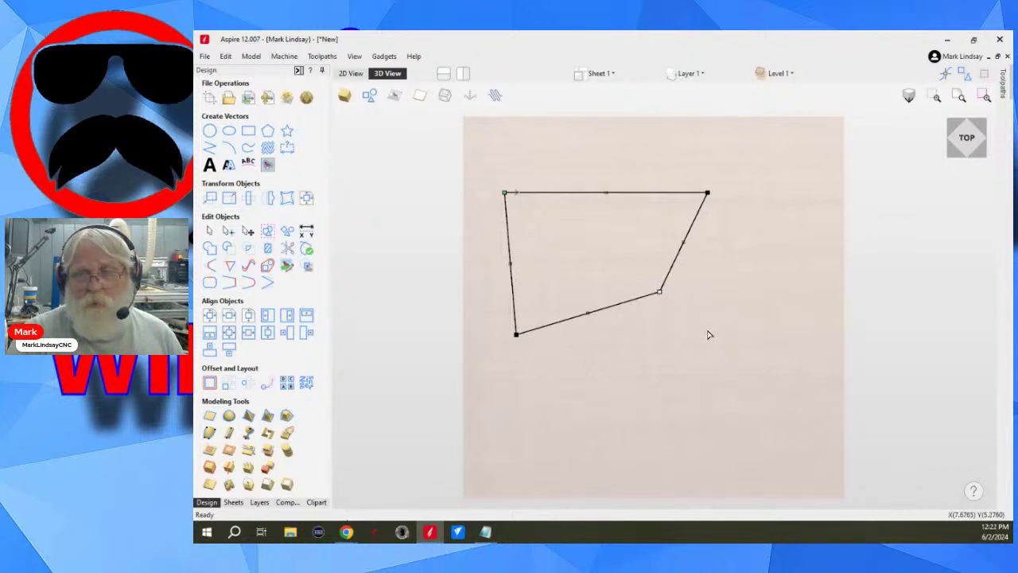
Delete the shape's lower-right node in the 2D view and insert a new node midway along the resulting diagonal side
click(350, 74)
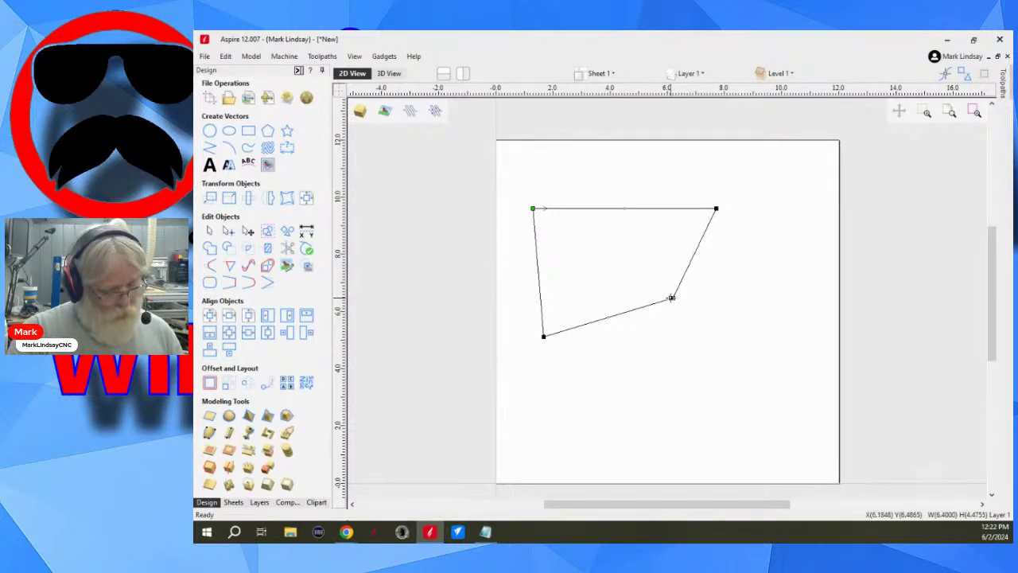
key(d)
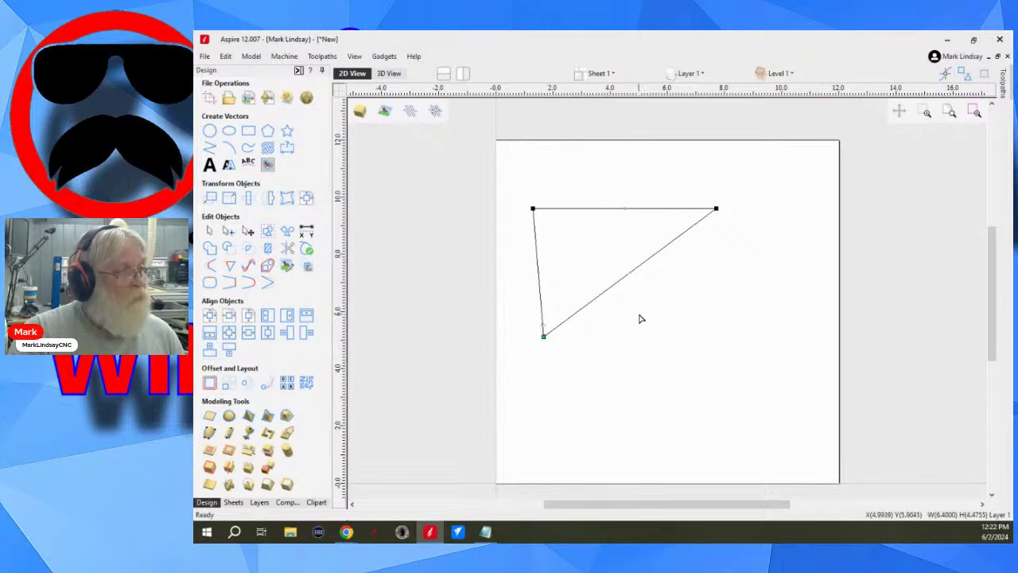
key(p)
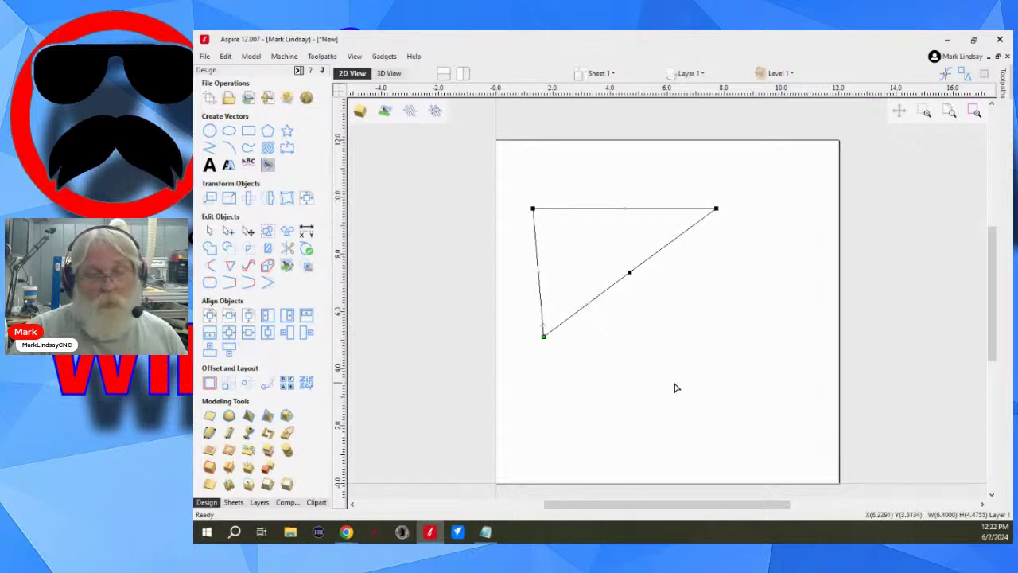
Undo both the node insertion and the node deletion on the four-sided vector
key(ctrl+z)
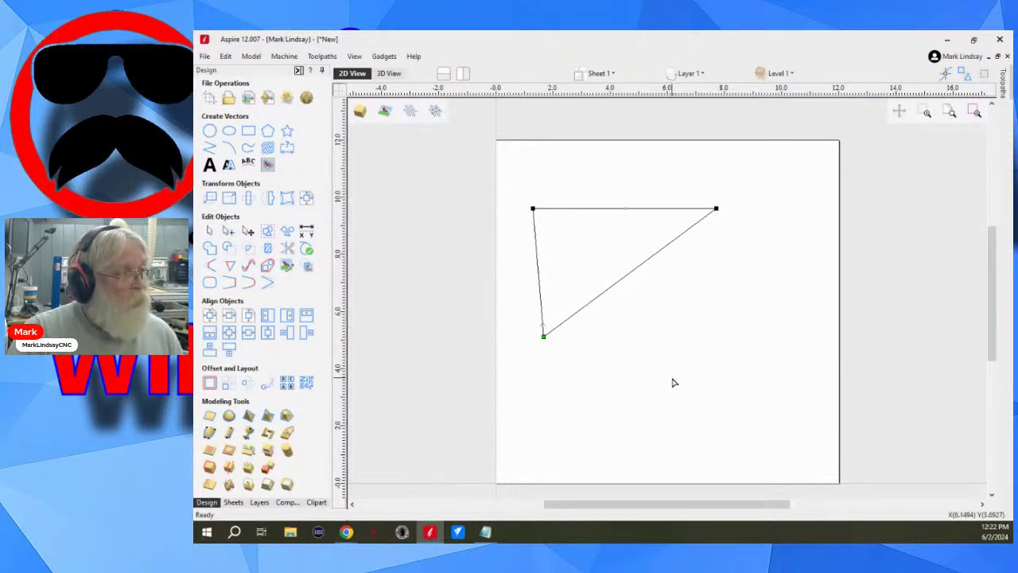
key(ctrl+z)
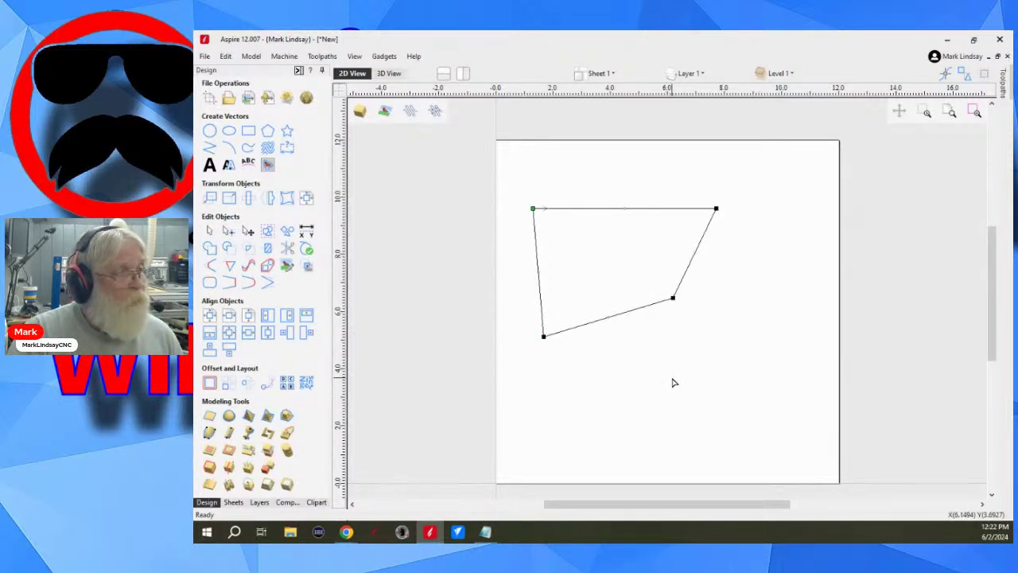
Draw a three-point arc in the 3D view from X 1.6458, Y 2.5838 to X 9.741, Y 2.5838, bulging upward about 2 inches
key(F3)
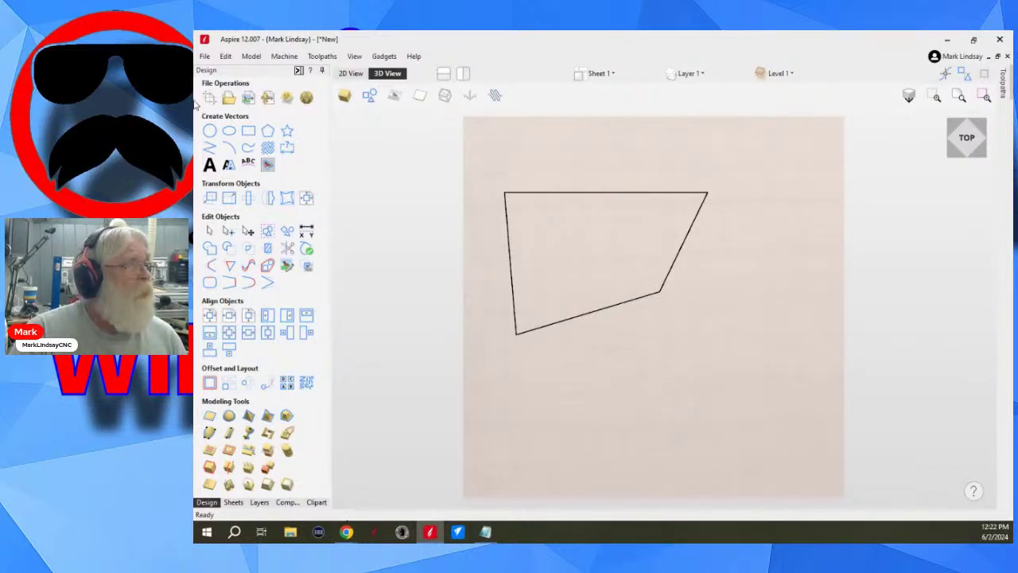
click(227, 149)
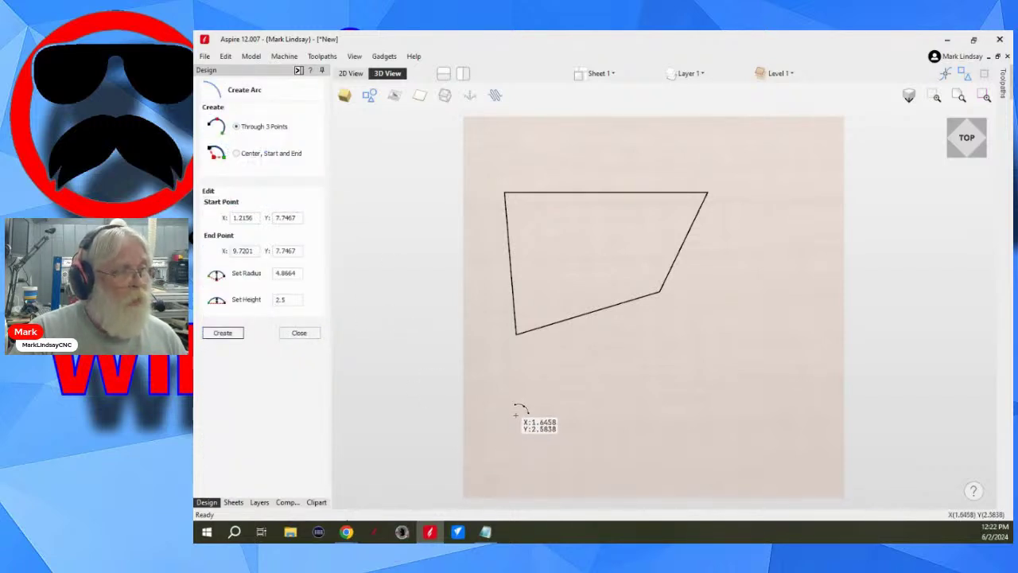
drag(516, 415, 773, 417)
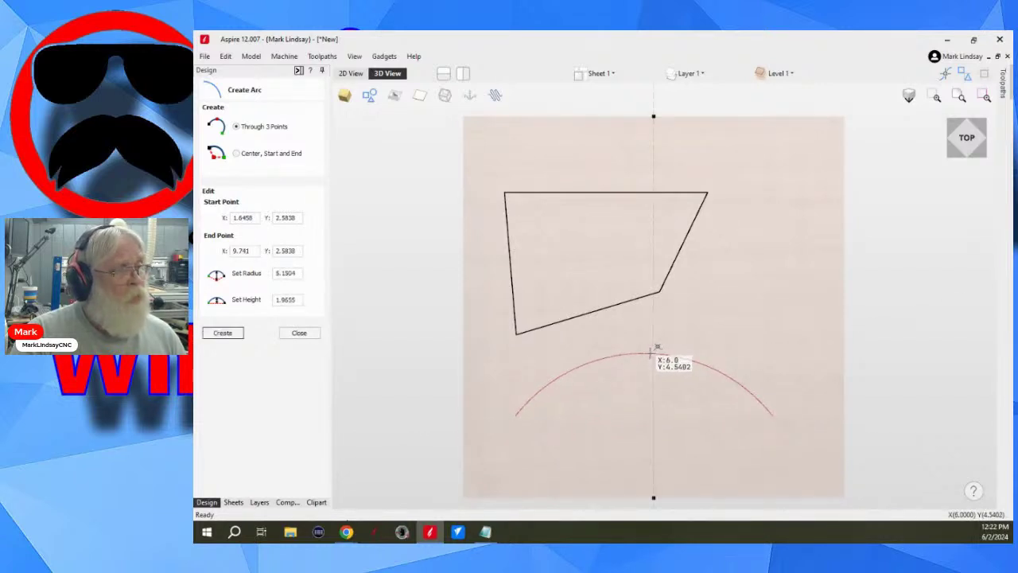
click(650, 352)
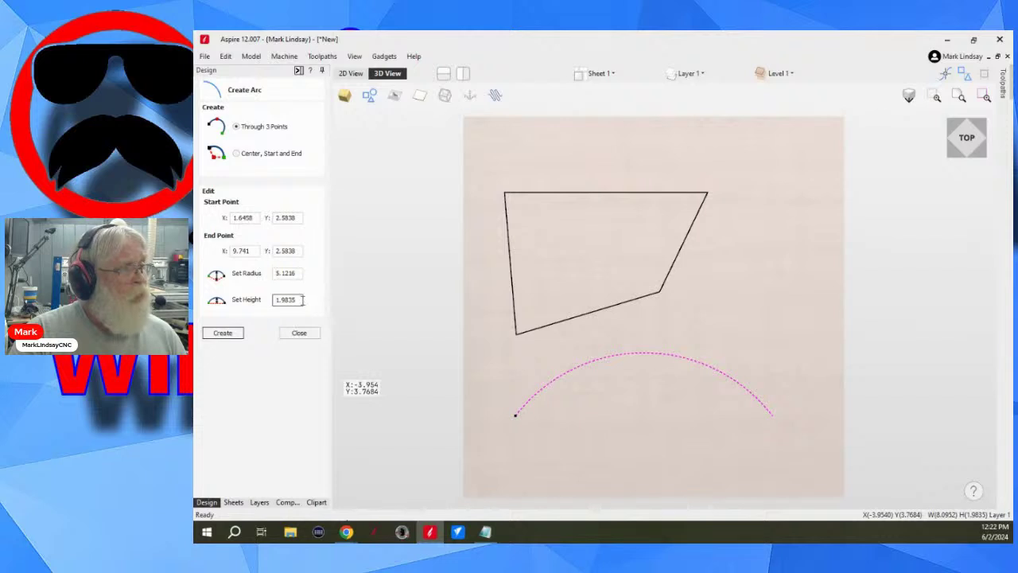
Set the arc's height to 2.5 and apply it
drag(298, 299, 271, 299)
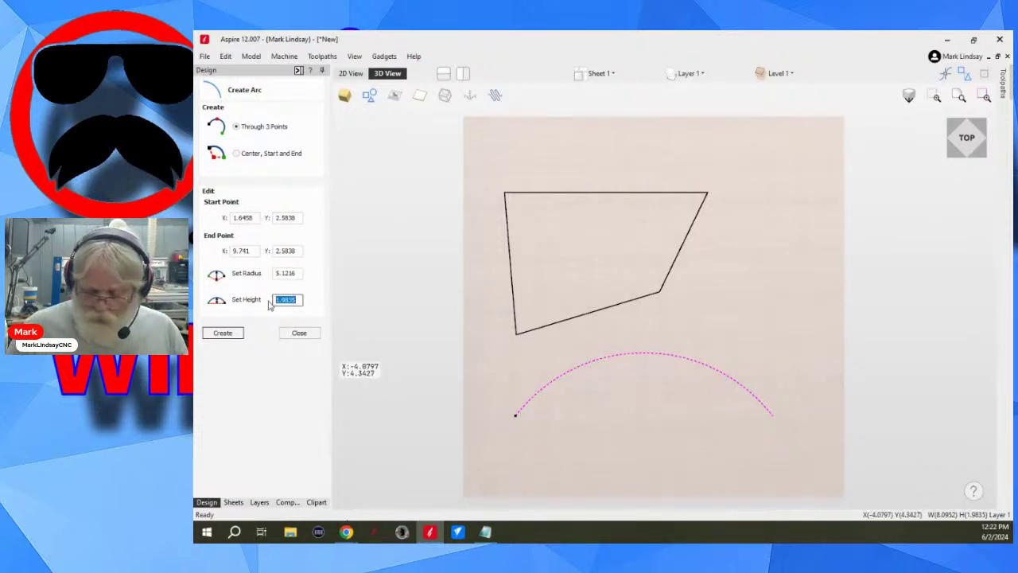
text(2.5)
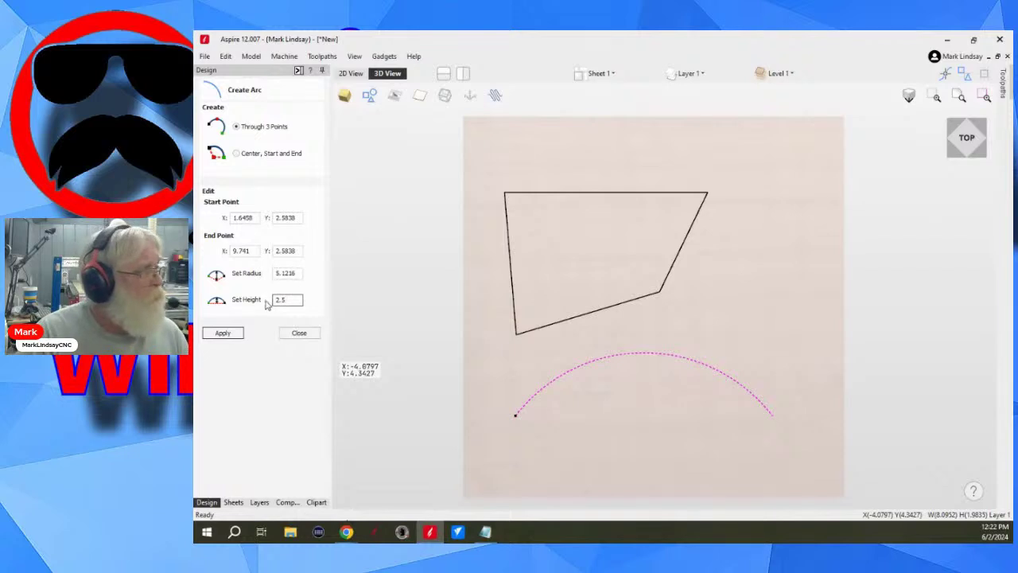
click(223, 334)
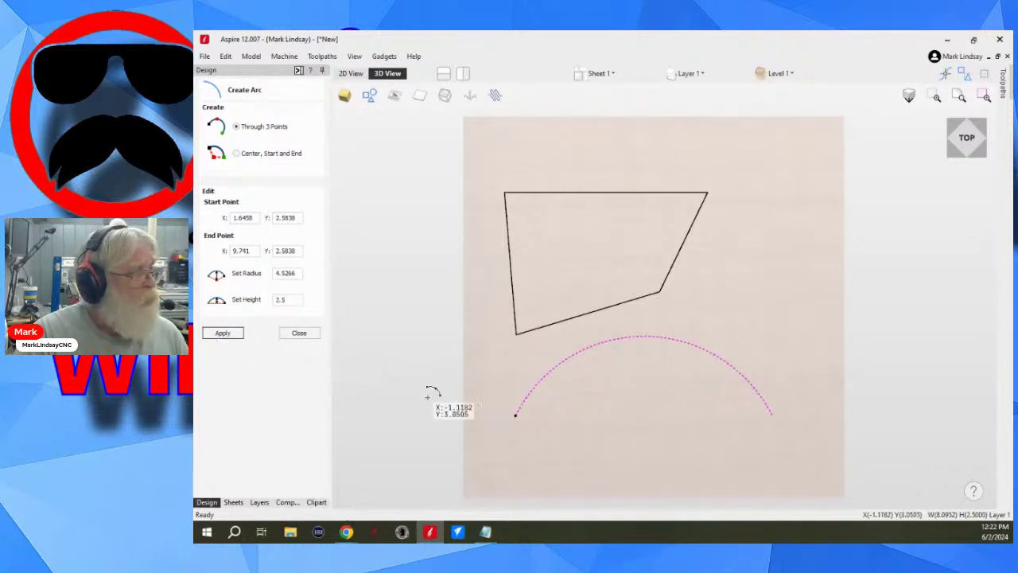
Leave the arc tool, deselect the arc, and try to measure between the arc's two ends in the 3D view
click(299, 333)
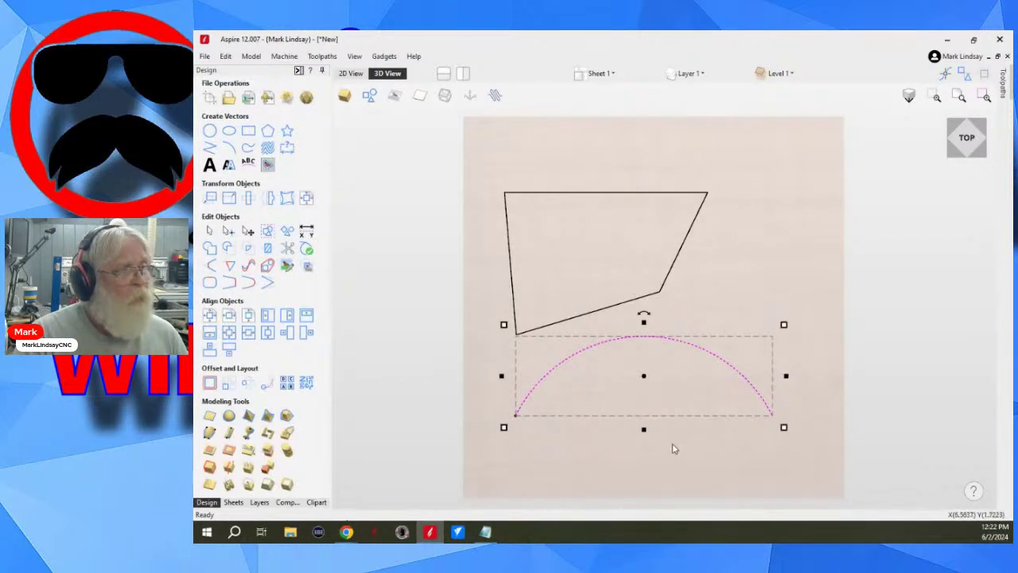
click(707, 415)
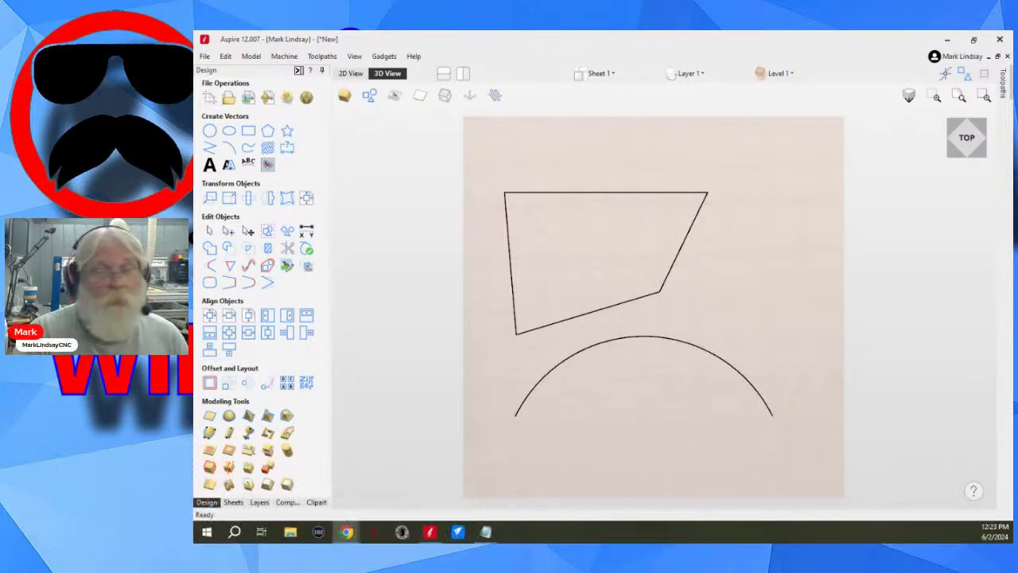
click(307, 230)
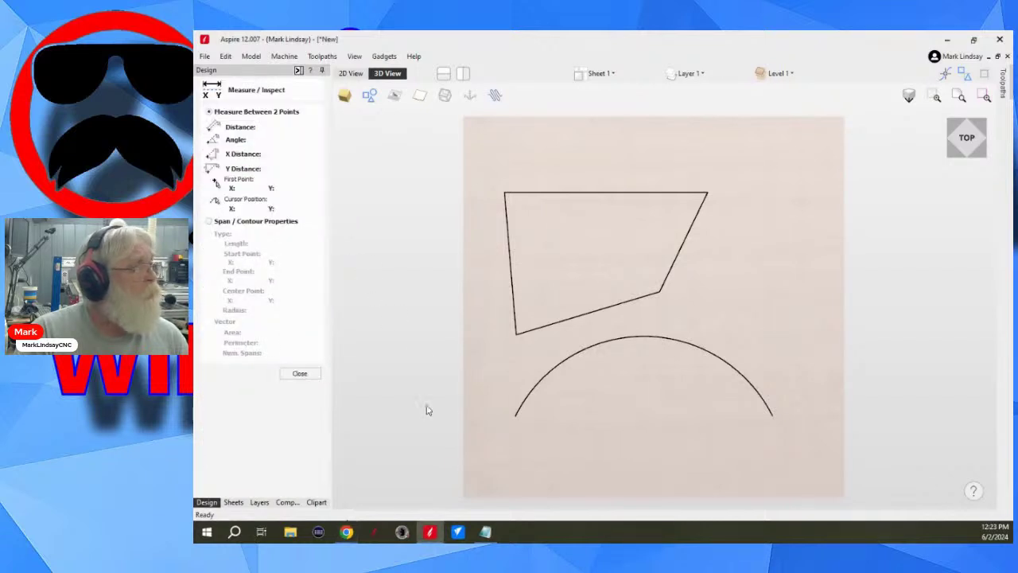
click(516, 415)
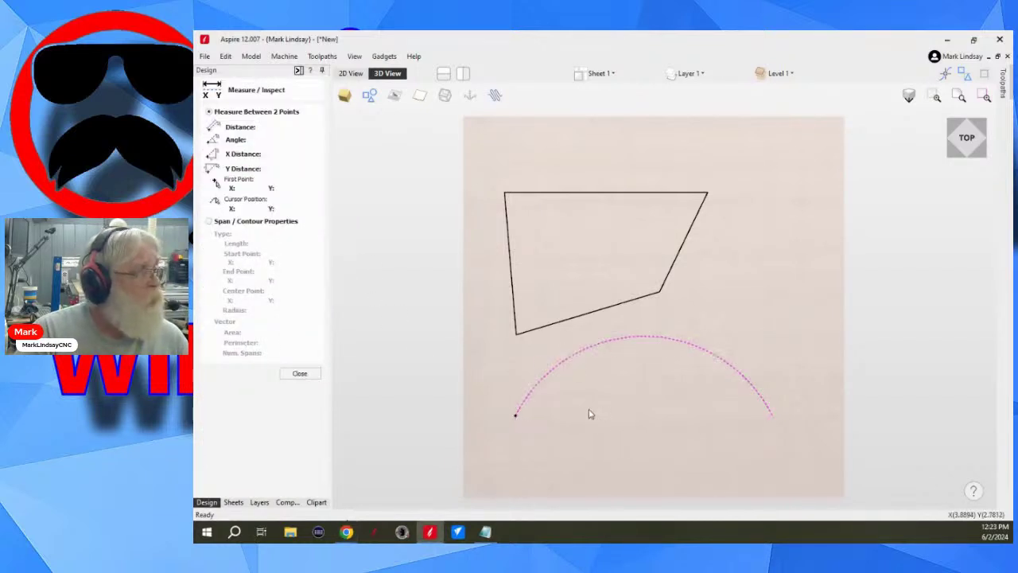
click(772, 415)
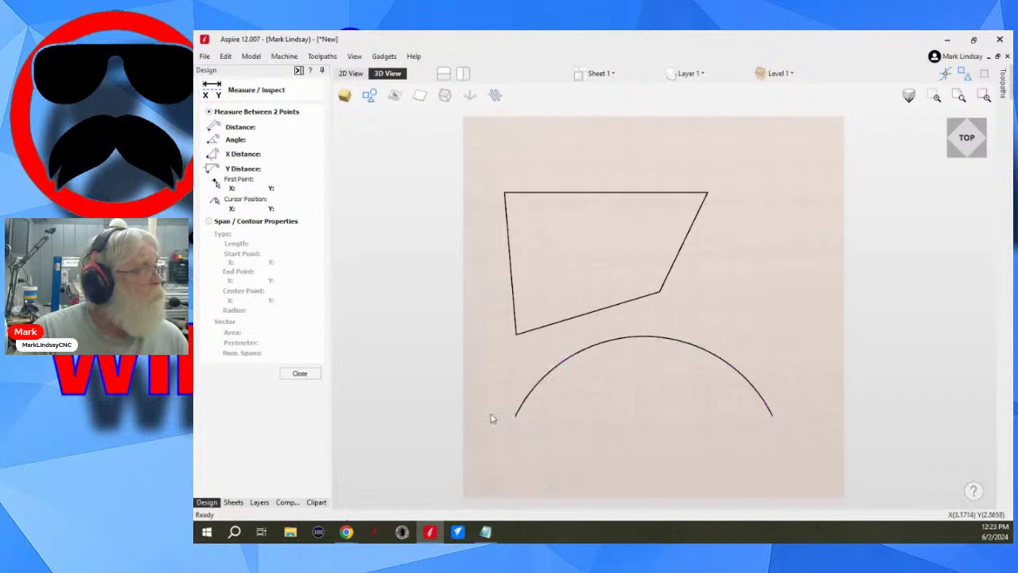
click(299, 374)
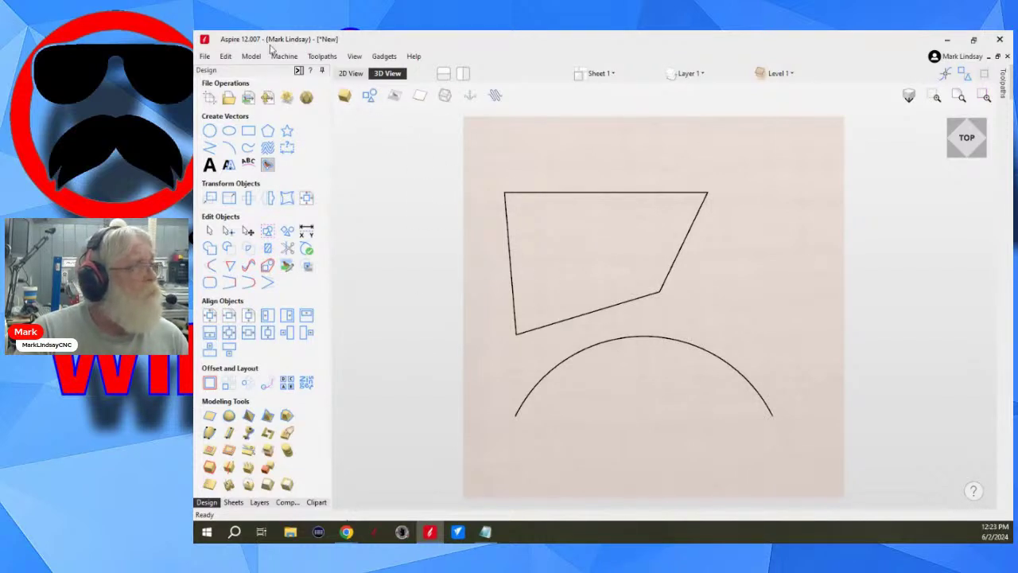
Measure the straight-line distance between the arc's left and right ends in the 2D view
click(345, 73)
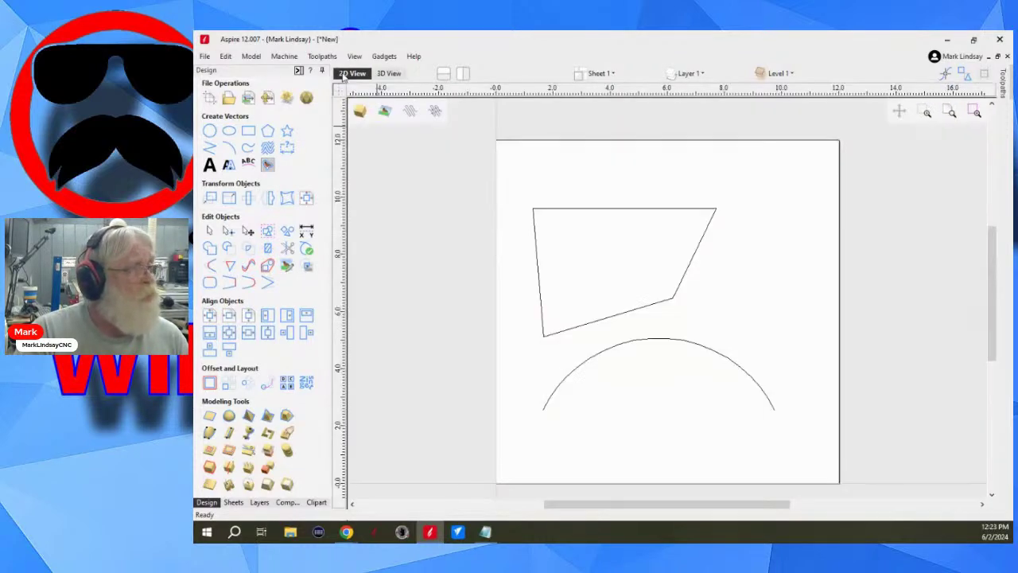
click(306, 229)
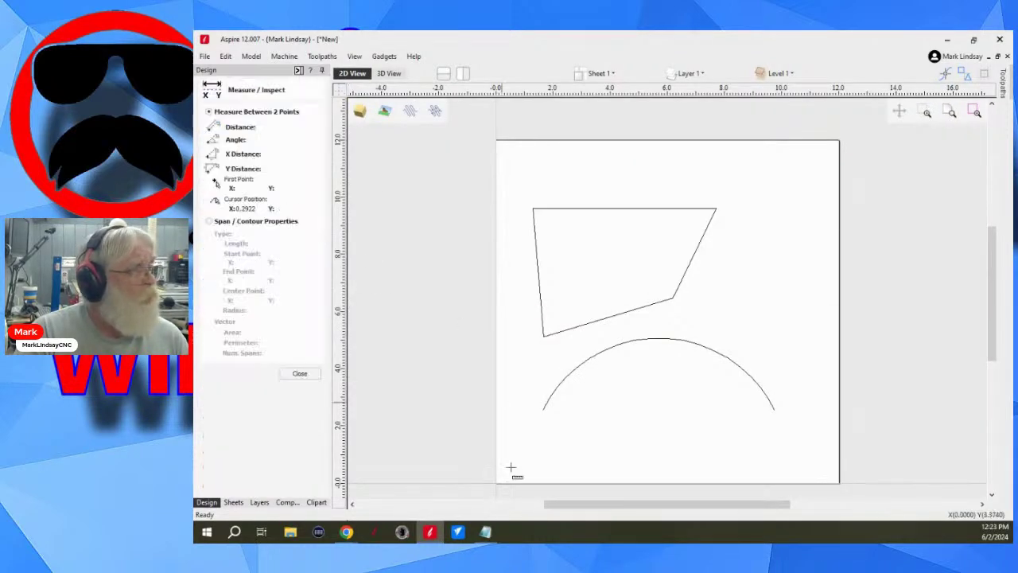
click(543, 409)
click(773, 409)
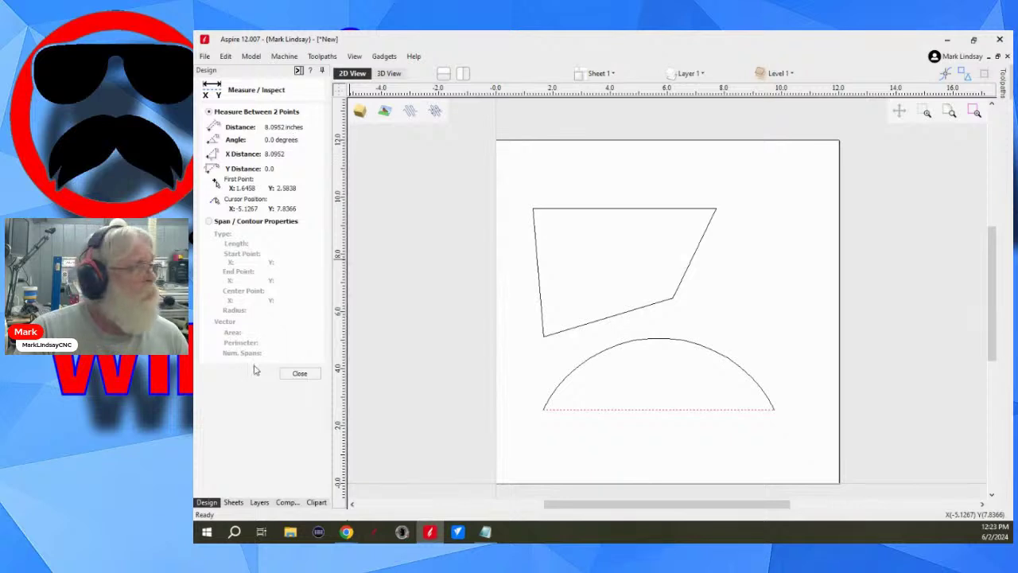
click(300, 374)
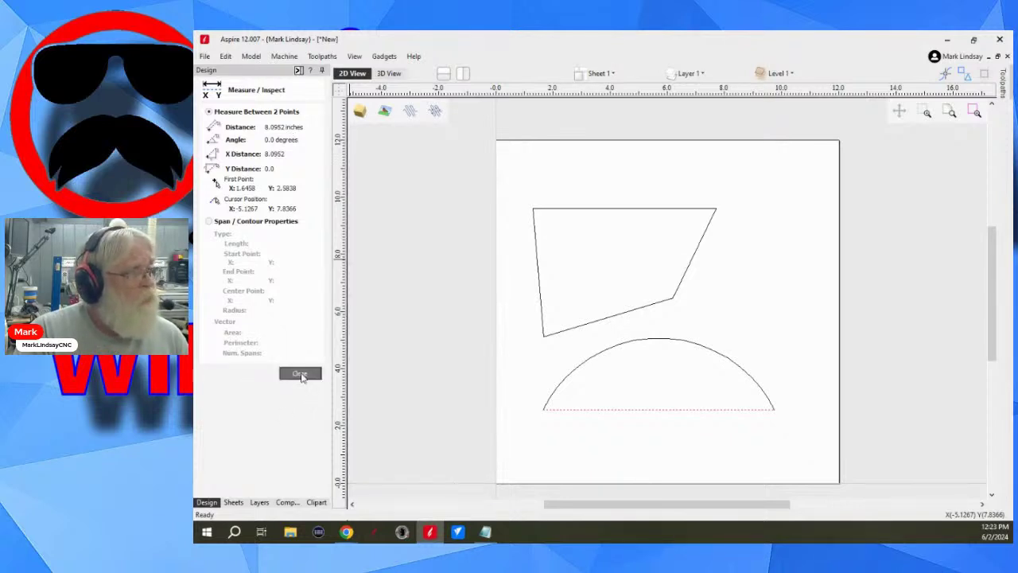
Use a temporary polyline in the 3D view to gauge the distance between the arc's two ends, and discard it
click(389, 73)
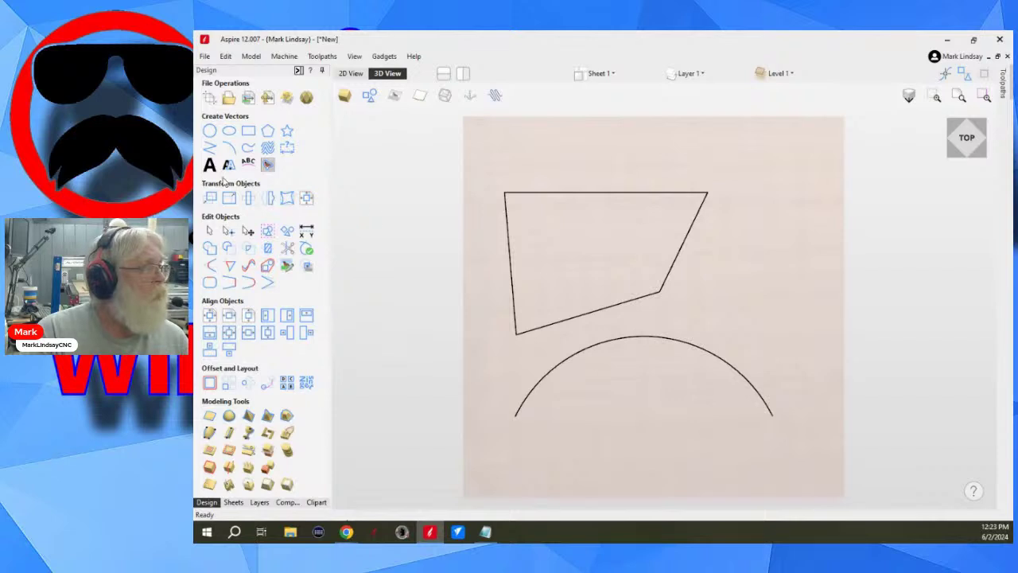
click(211, 150)
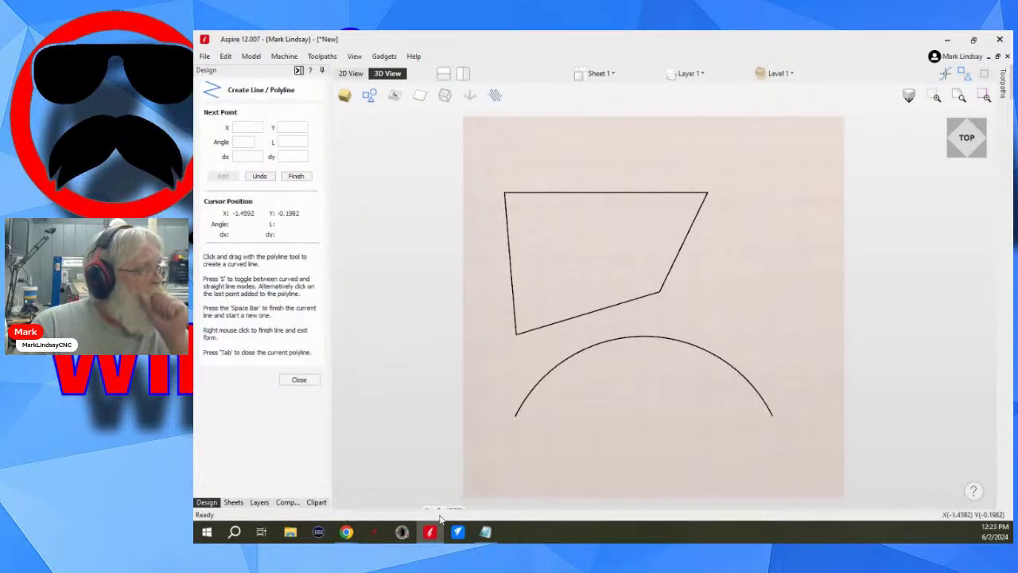
click(515, 416)
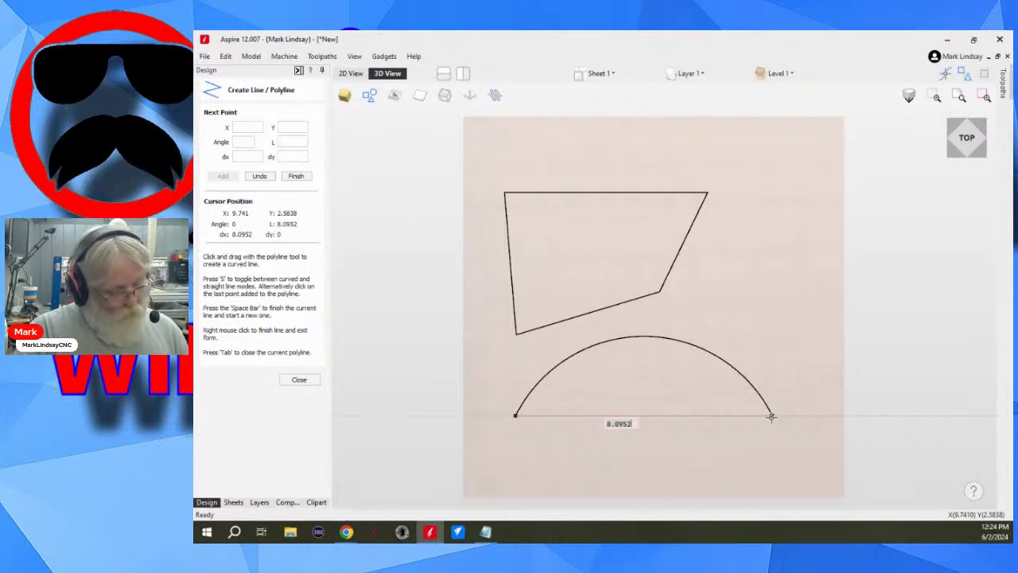
right_click(771, 416)
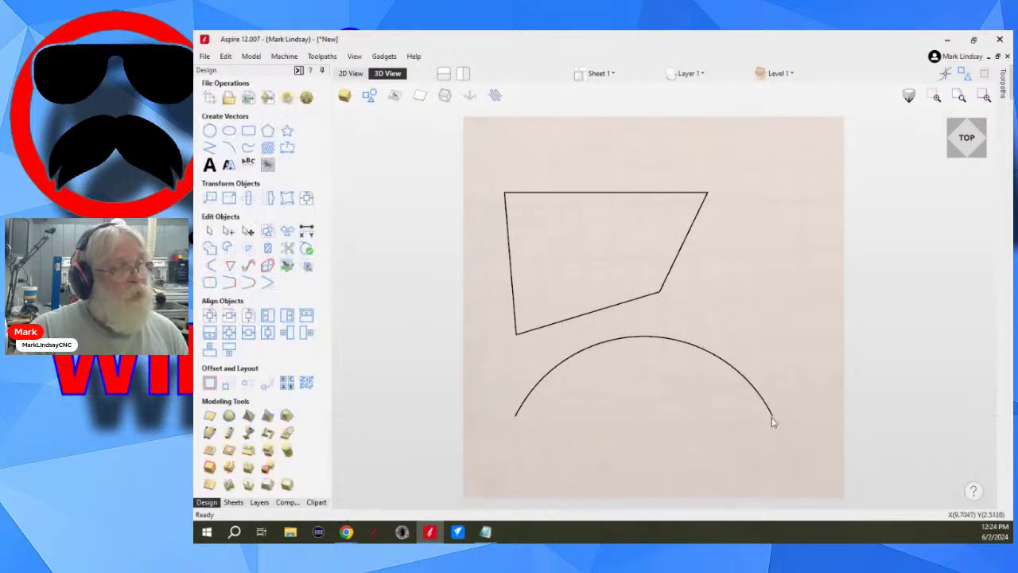
Repeat the end-to-end measurement of the arc with the Measure tool in the 2D view
click(351, 72)
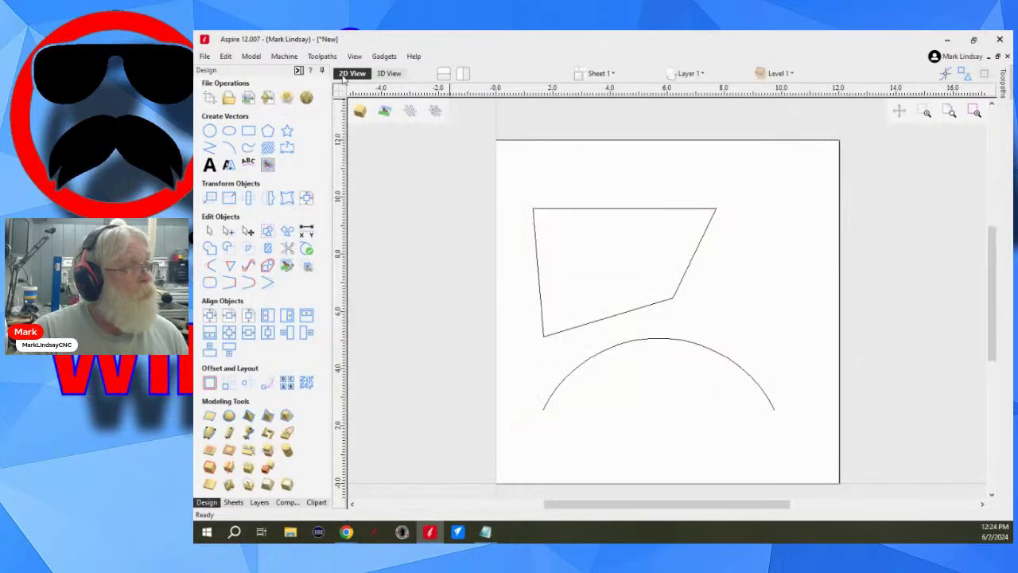
click(306, 233)
click(543, 409)
drag(543, 409, 773, 409)
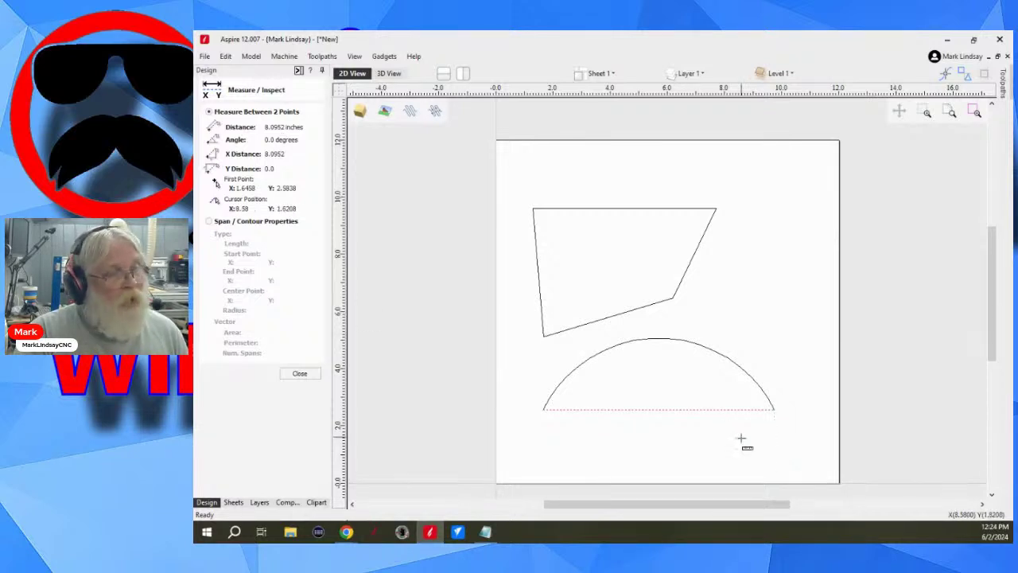
click(300, 374)
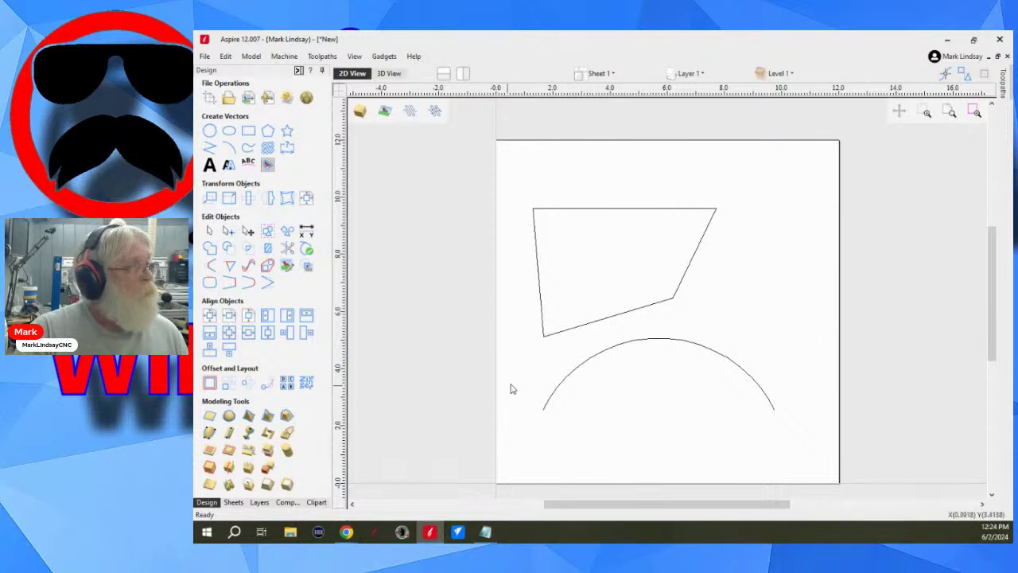
Preview polyline lengths from the arc's left end in the 3D view, and exit without keeping a line
click(209, 147)
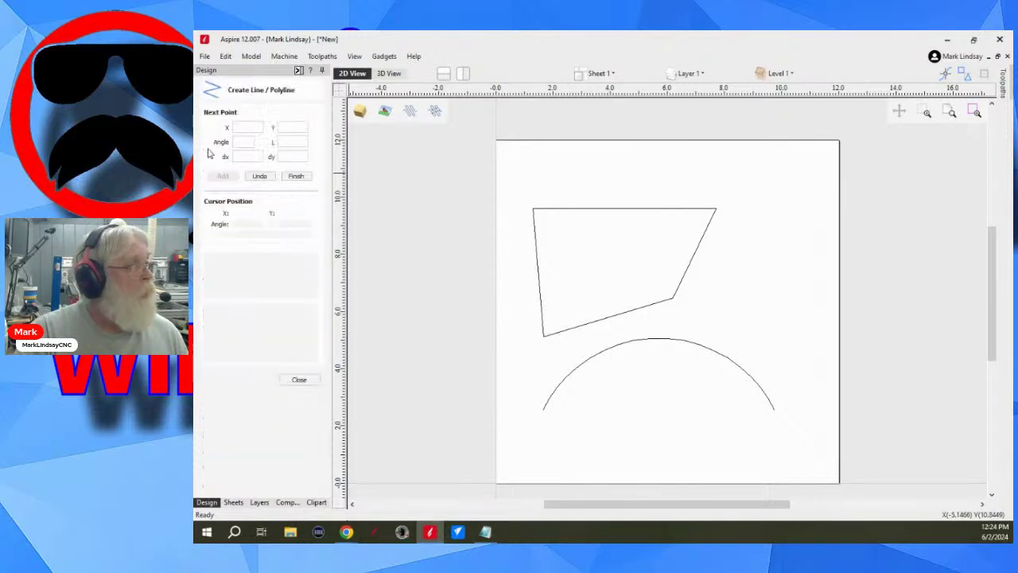
click(389, 73)
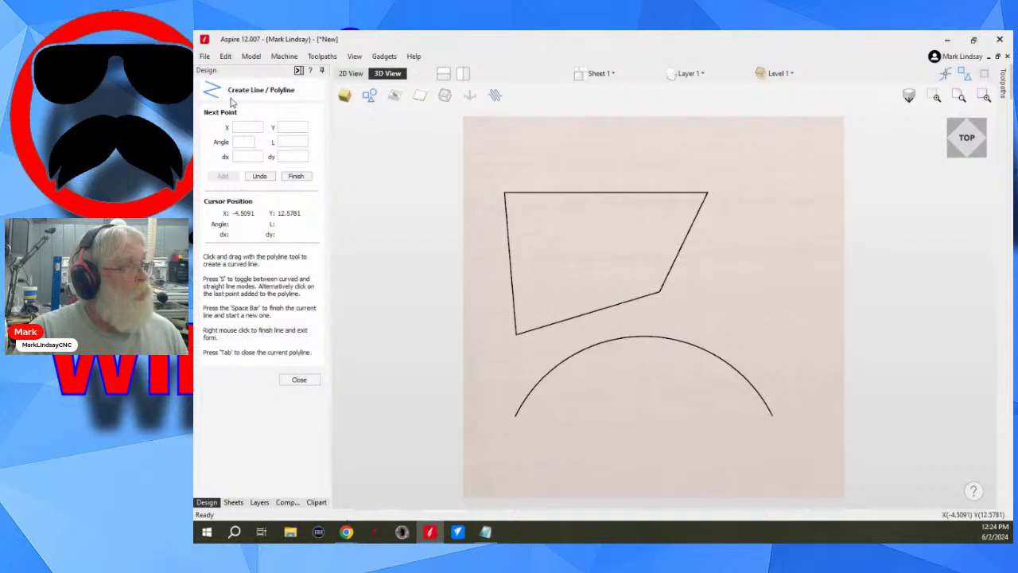
click(515, 414)
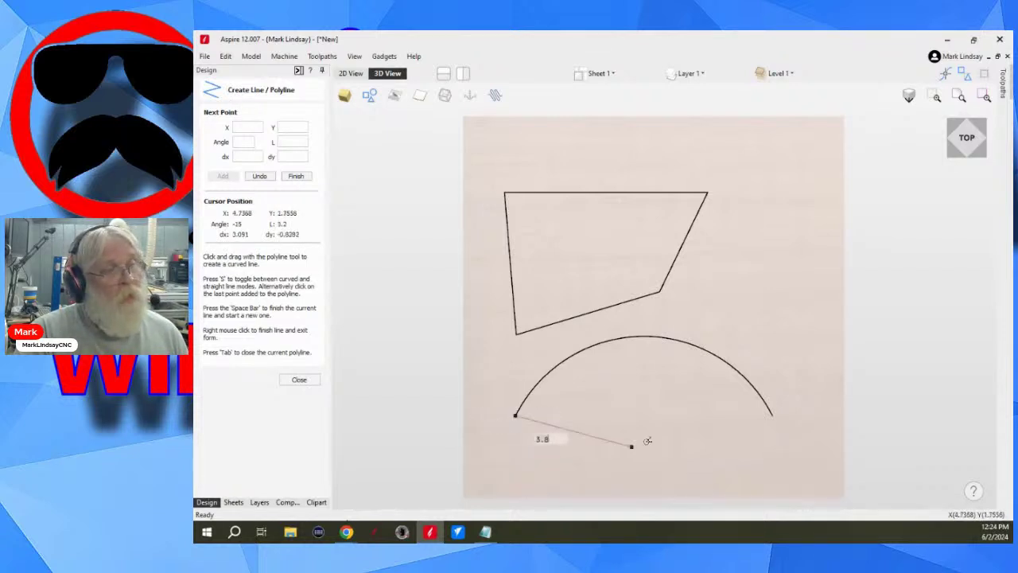
right_click(773, 416)
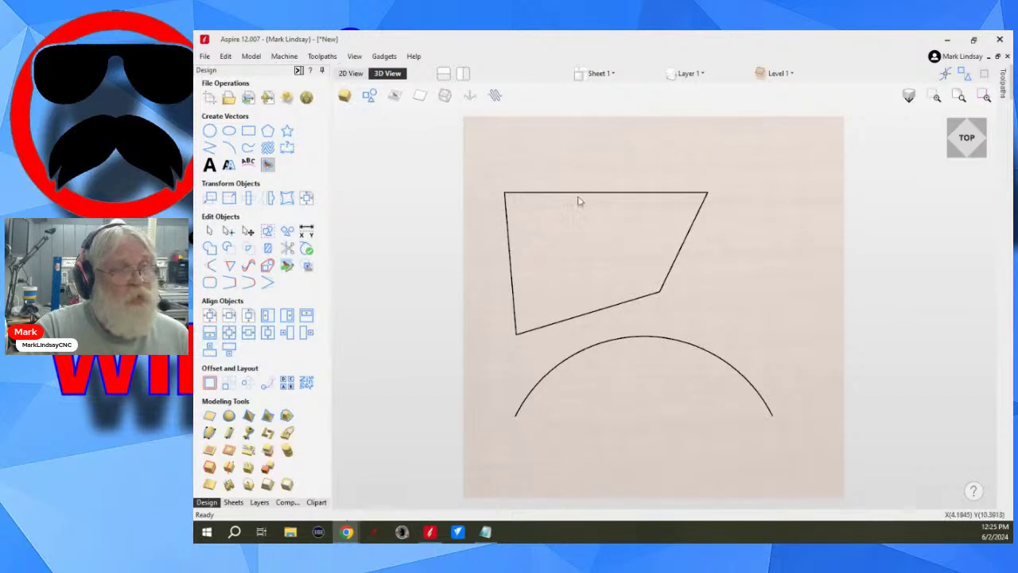
Compare the vectors in the 2D and 3D views, tilt the 3D view, and restore its top orientation
click(350, 73)
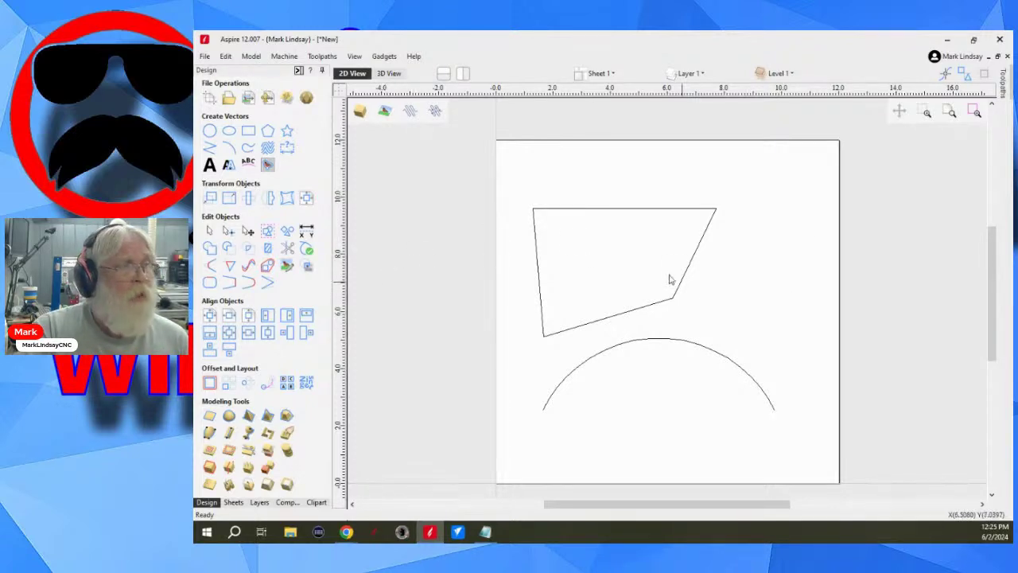
click(389, 73)
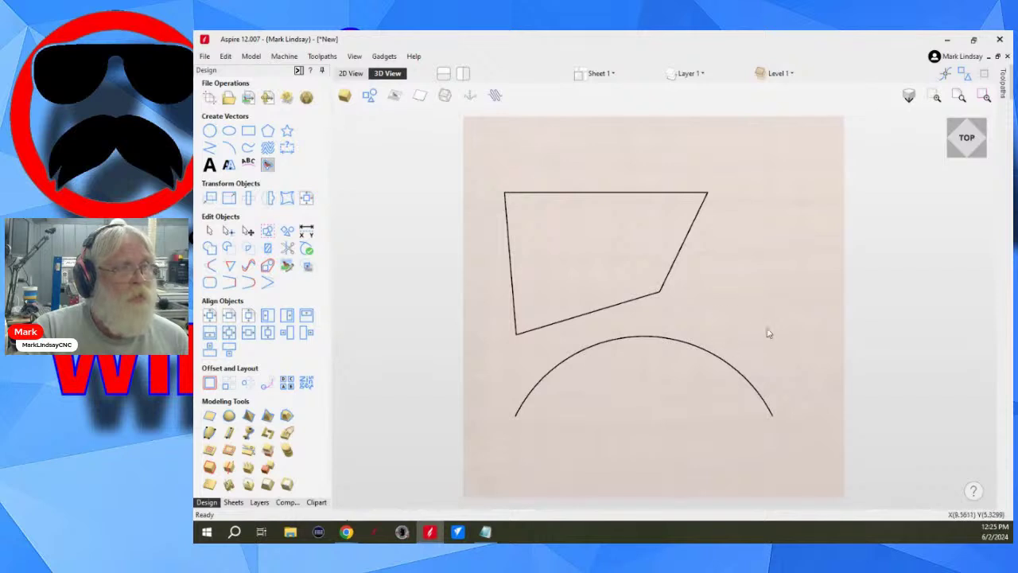
drag(774, 331, 740, 231)
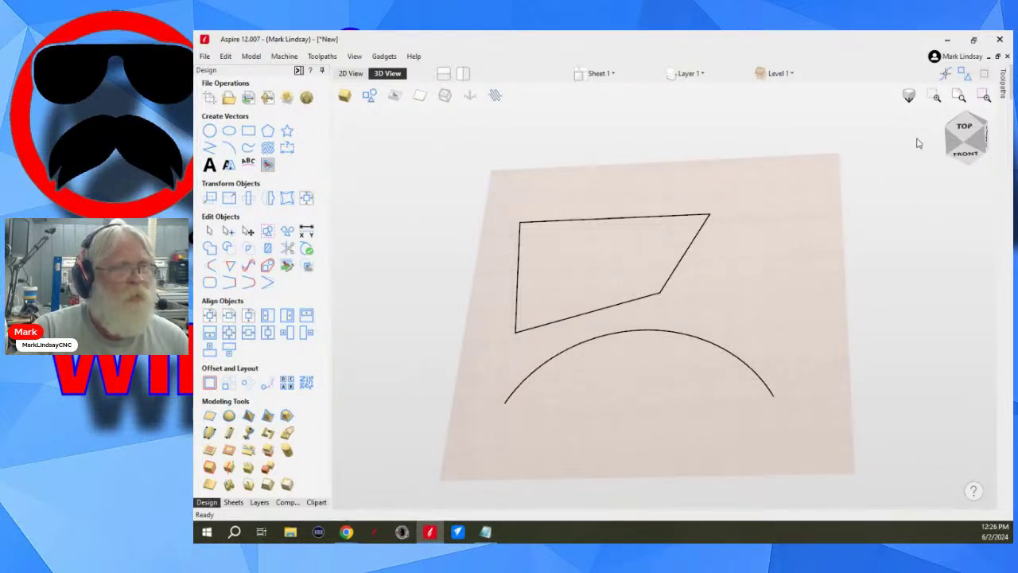
click(962, 132)
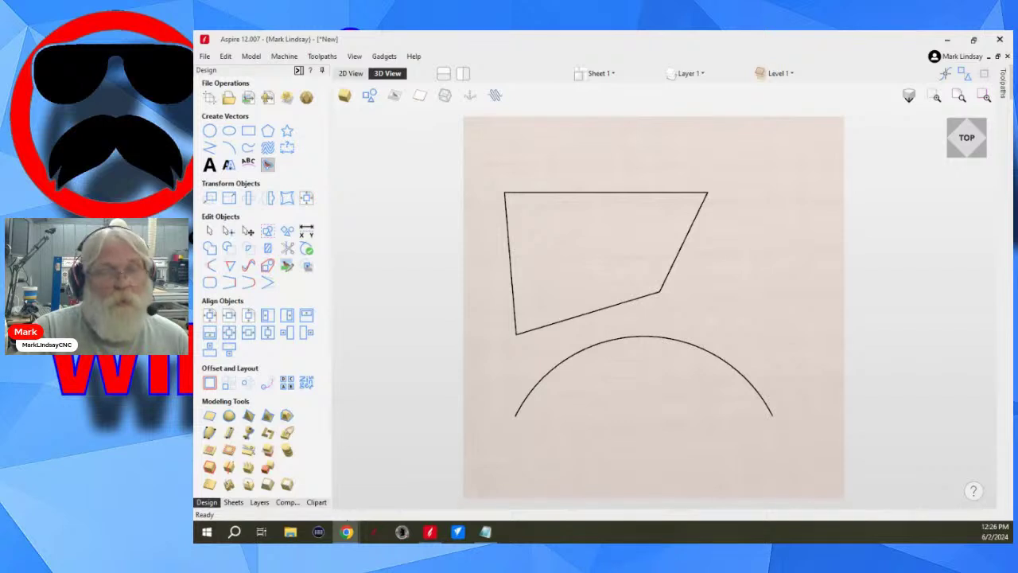
click(979, 174)
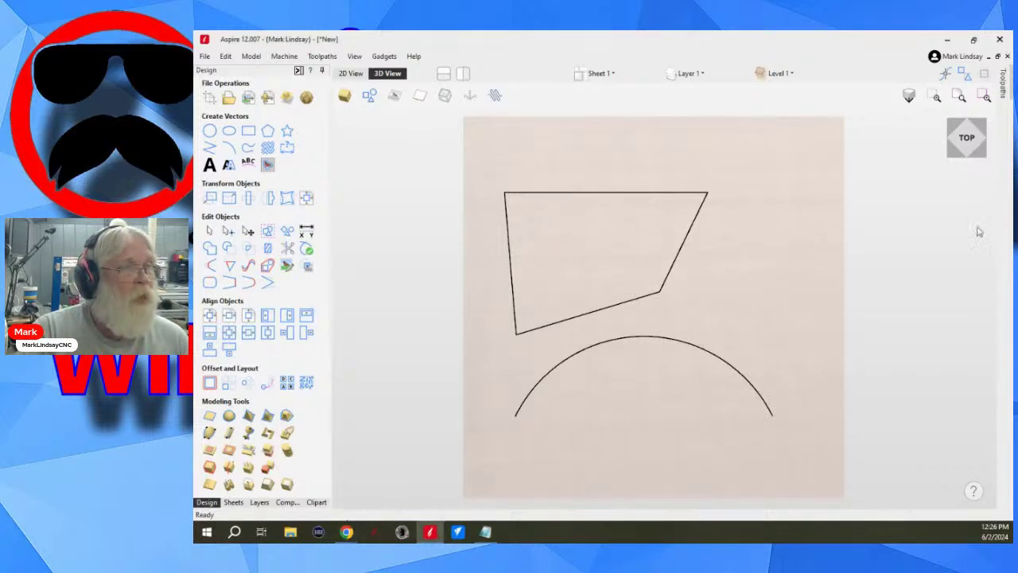
Draw a three-point arc in a tilted 3D view from about X 4.06, Y 1.28 to X 8.33, Y 2.71, bulging upward beneath the larger arc
drag(980, 164, 983, 158)
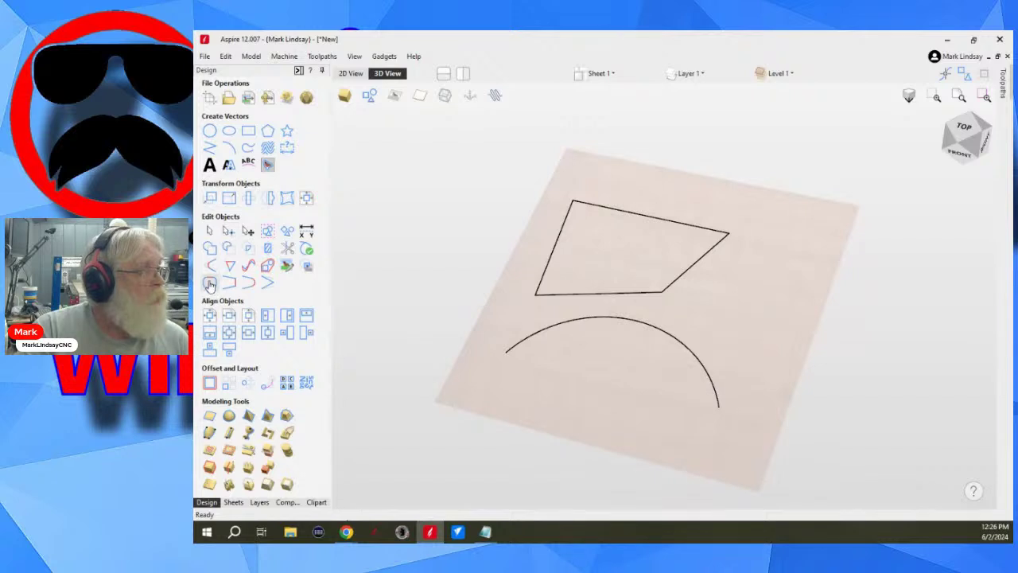
click(228, 148)
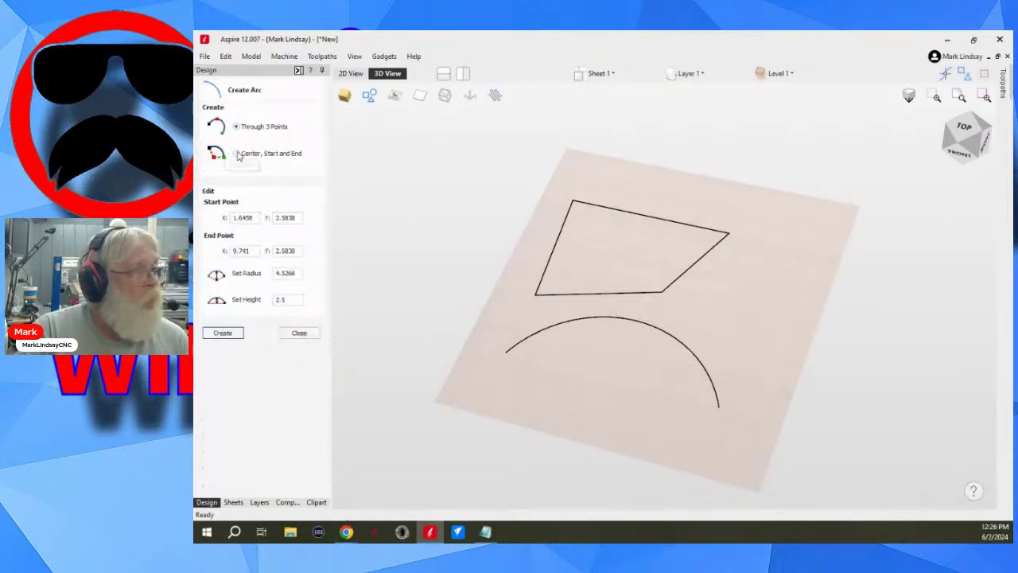
click(552, 397)
click(682, 393)
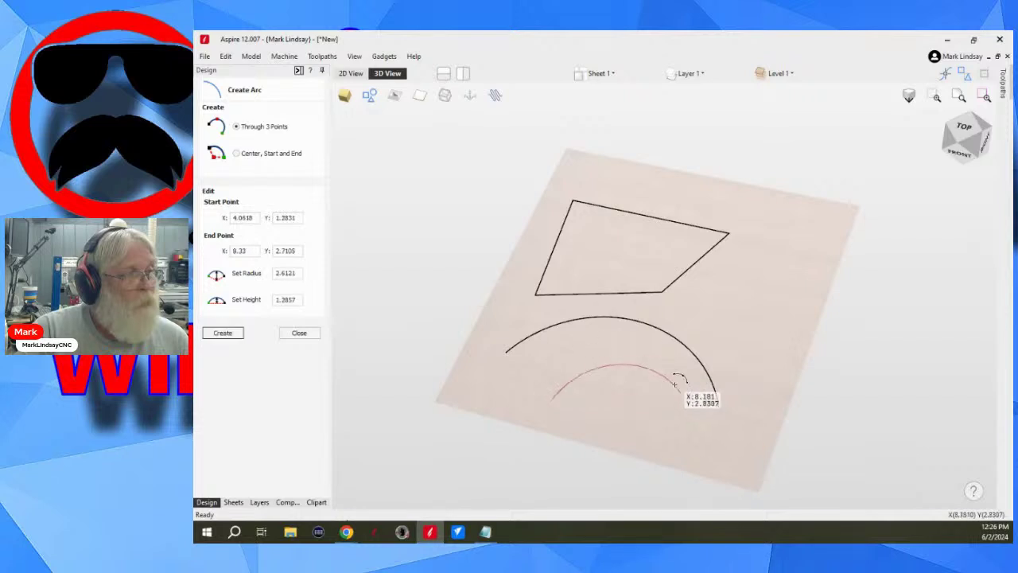
click(513, 358)
click(299, 332)
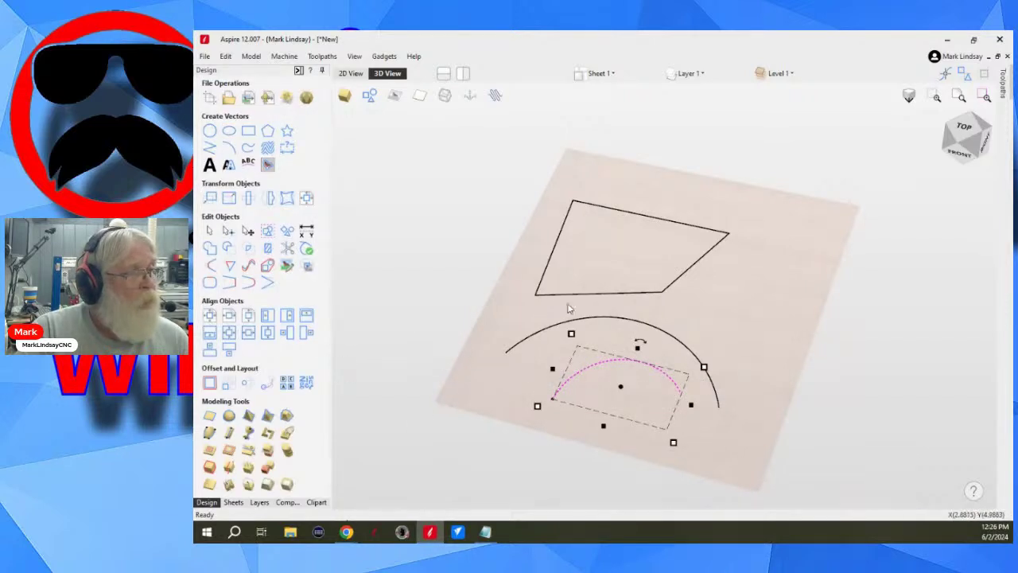
Deselect the new arc and inspect it from the top, at a tilted angle and in the 2D view
click(963, 127)
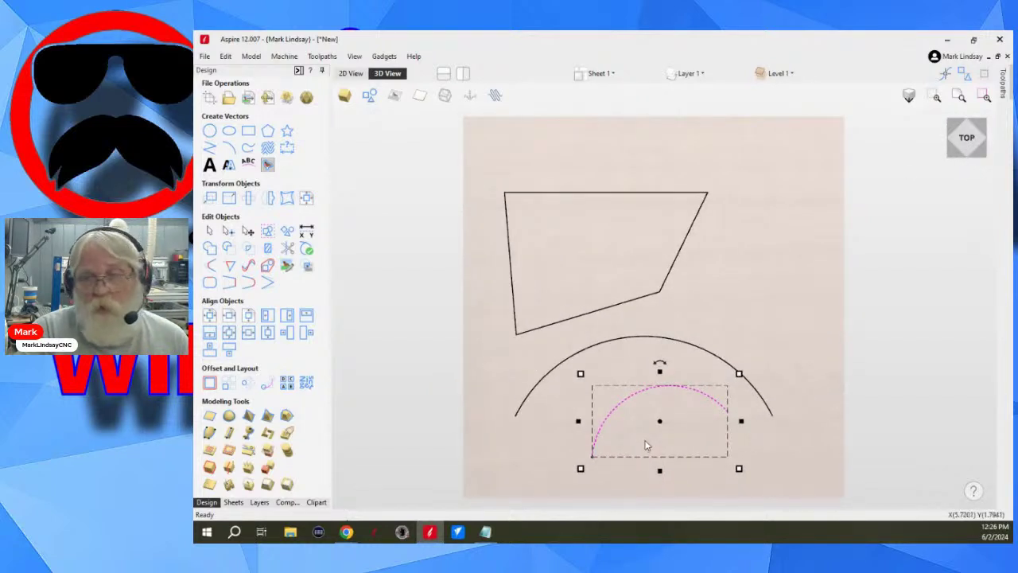
drag(770, 485, 689, 443)
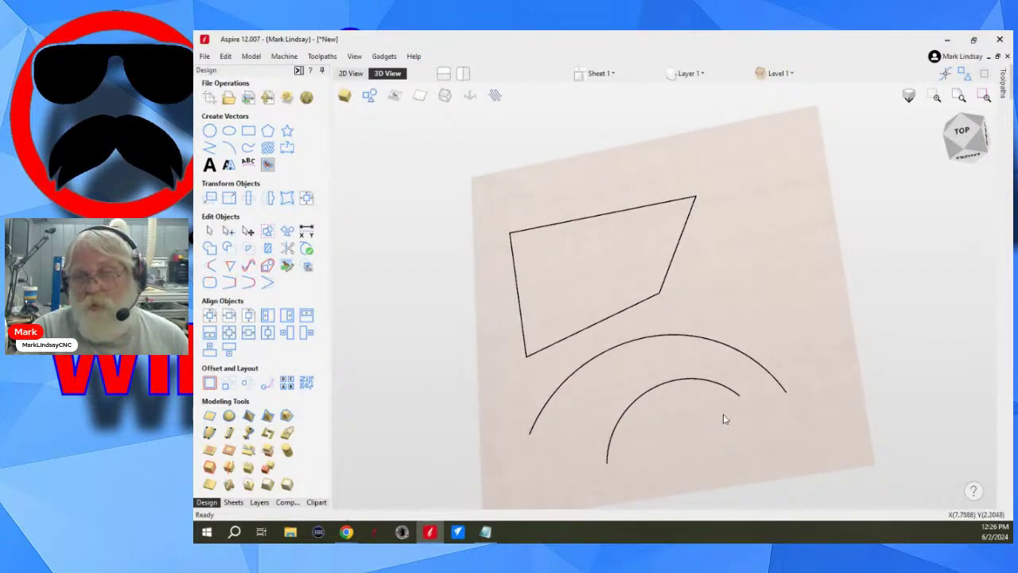
click(963, 132)
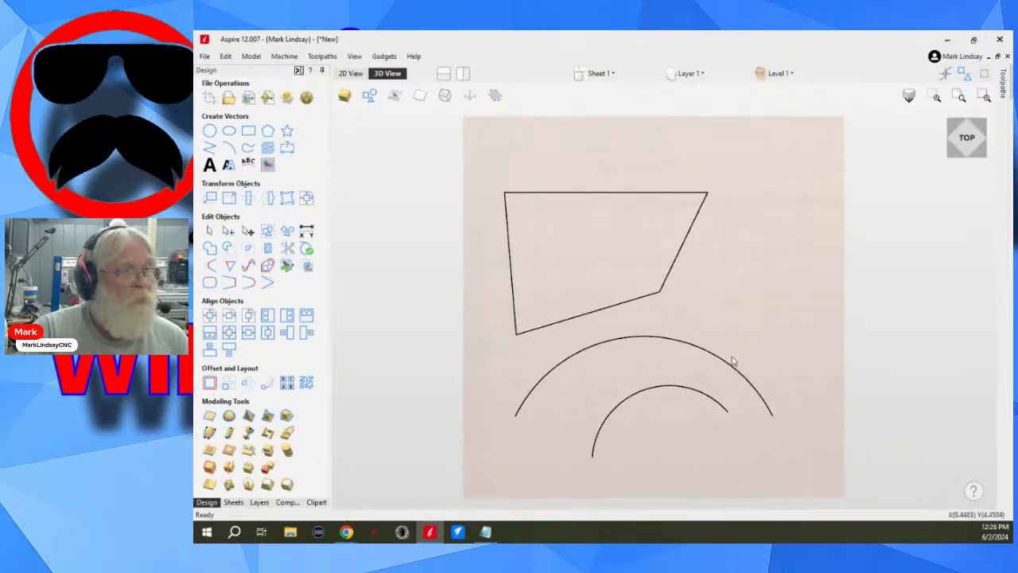
click(351, 74)
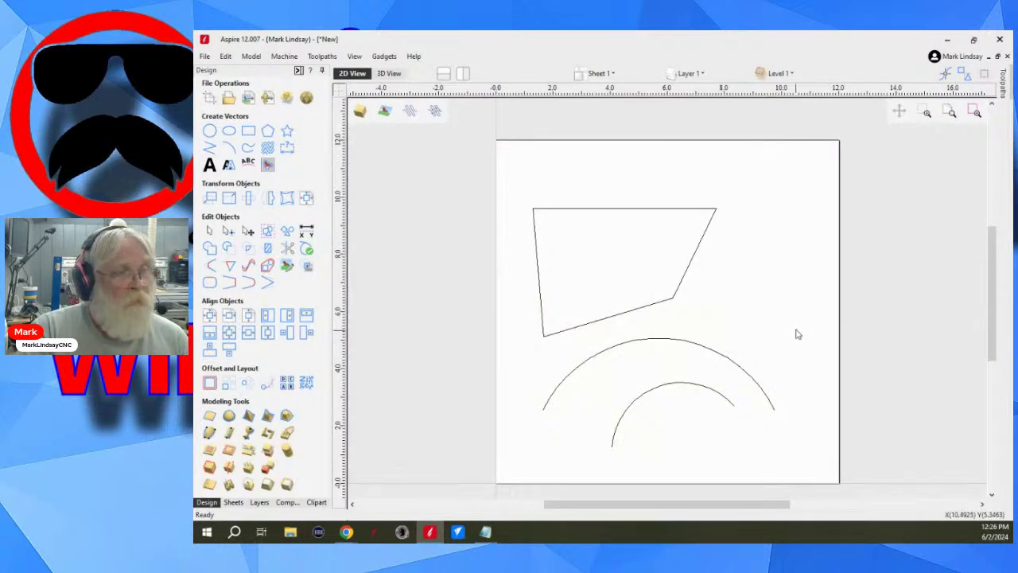
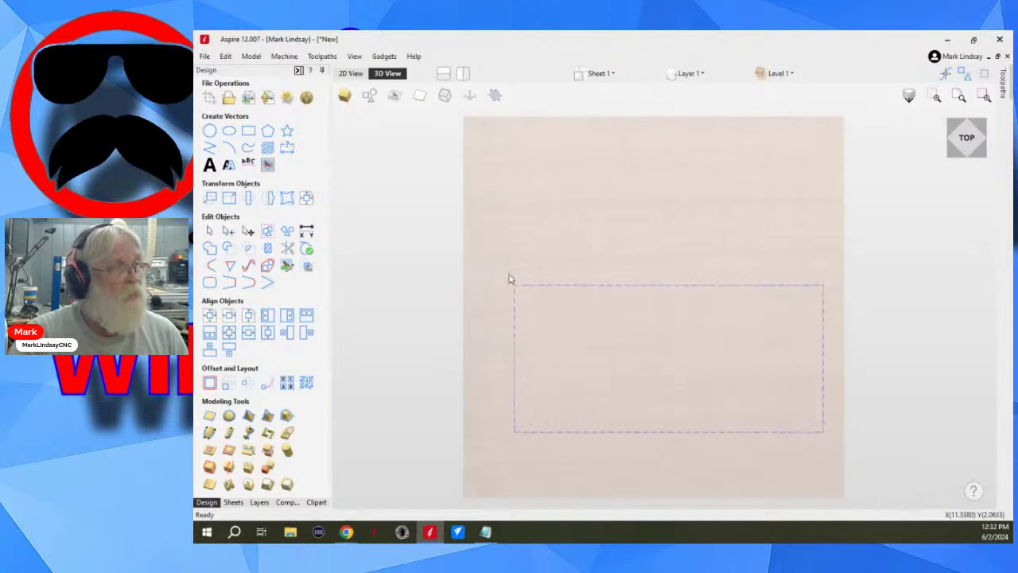
Practise box selection, orbiting, panning and zooming in the 3D view with the vectors hidden, and restore its top orientation
drag(618, 430, 795, 225)
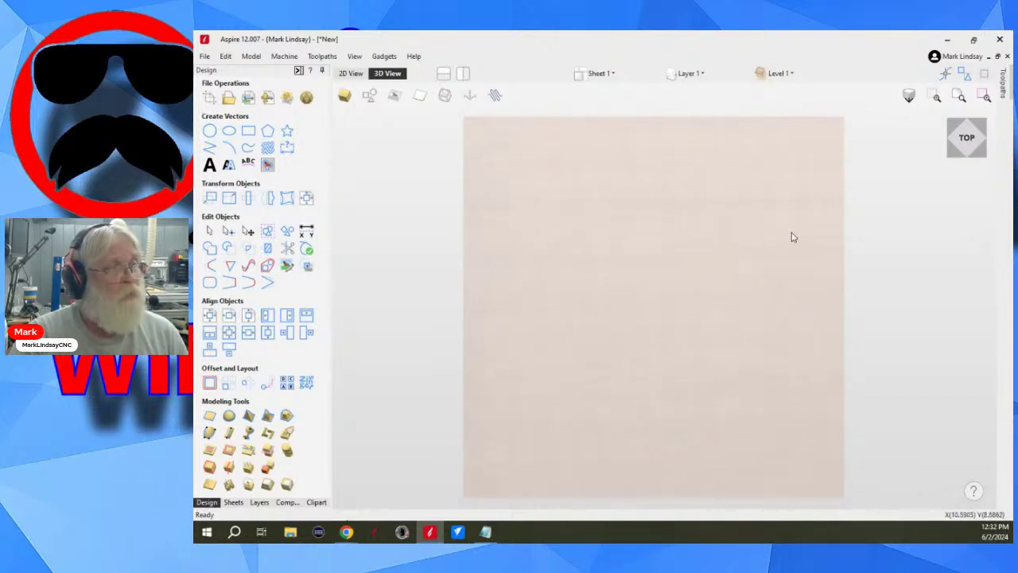
drag(629, 406, 536, 272)
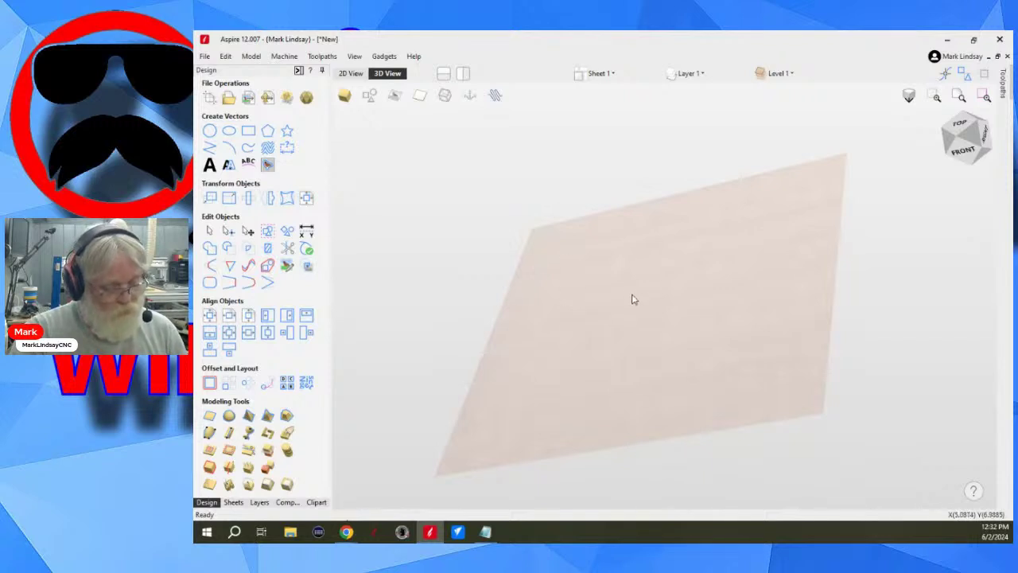
drag(696, 334, 757, 370)
middle_drag(651, 306, 626, 286)
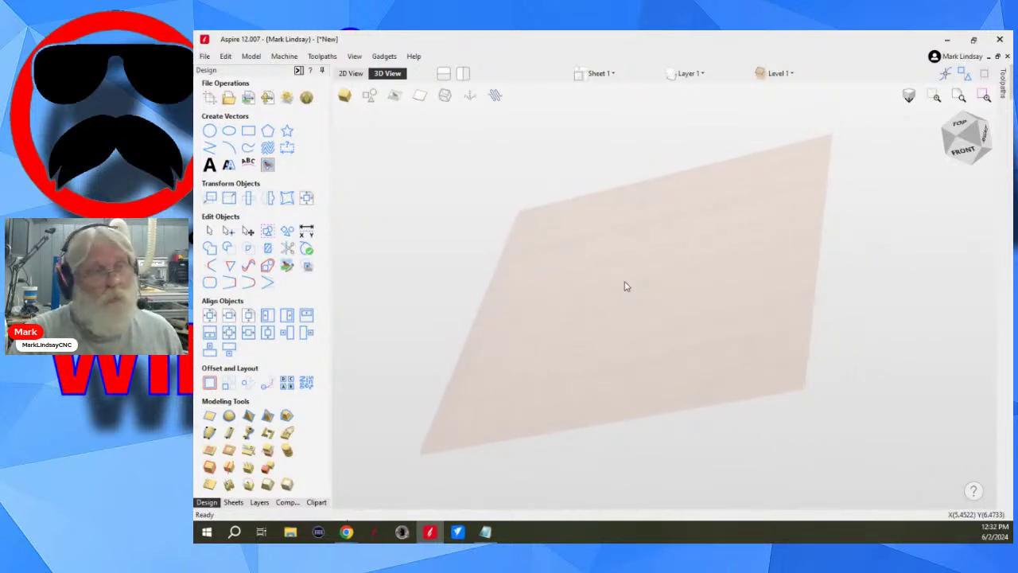
drag(624, 286, 740, 321)
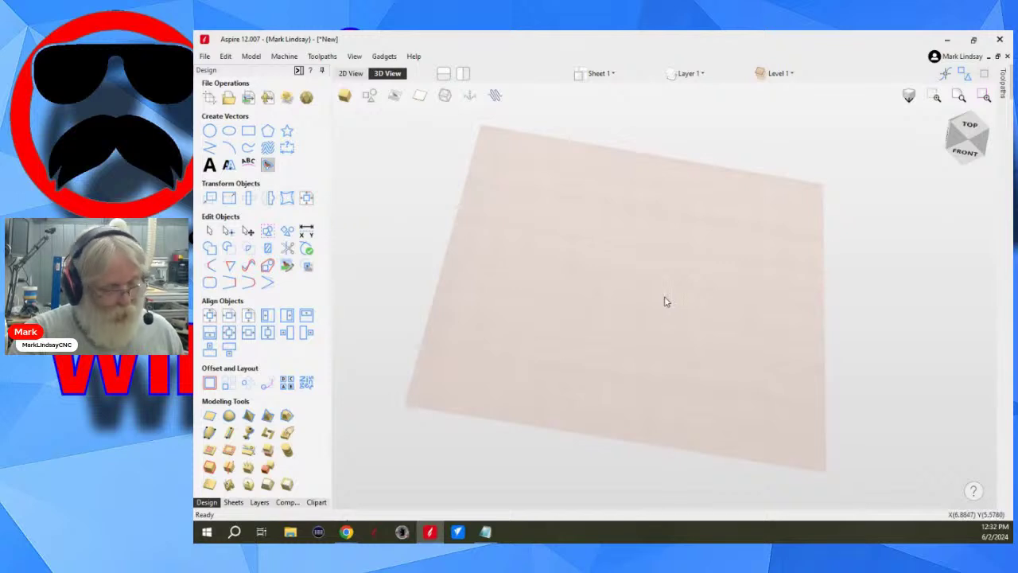
drag(681, 289, 706, 390)
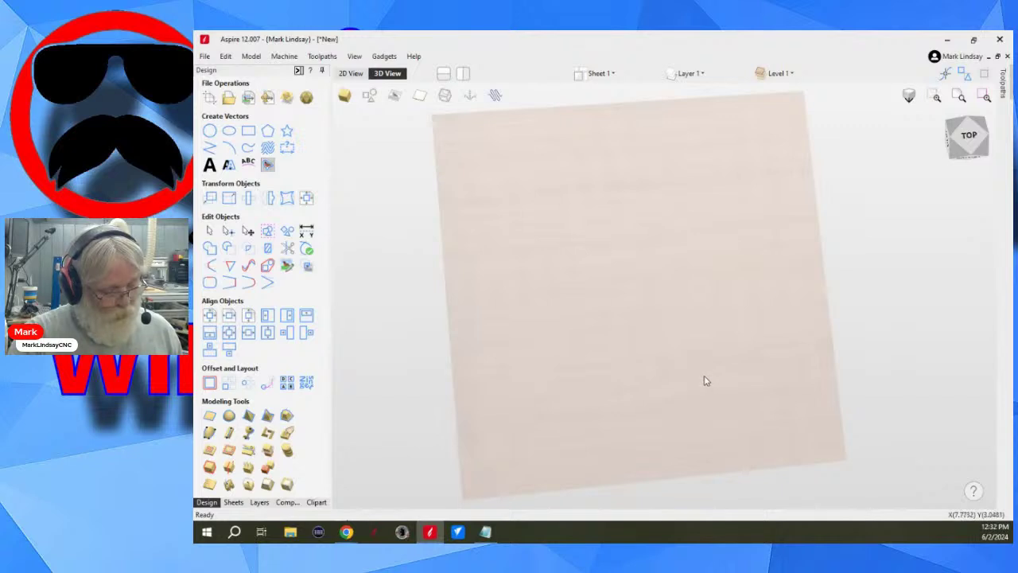
mouse_move(716, 357)
mouse_down()
mouse_move(621, 373)
mouse_move(711, 229)
mouse_move(909, 279)
mouse_move(836, 424)
mouse_move(711, 337)
mouse_move(749, 379)
mouse_move(735, 362)
mouse_up()
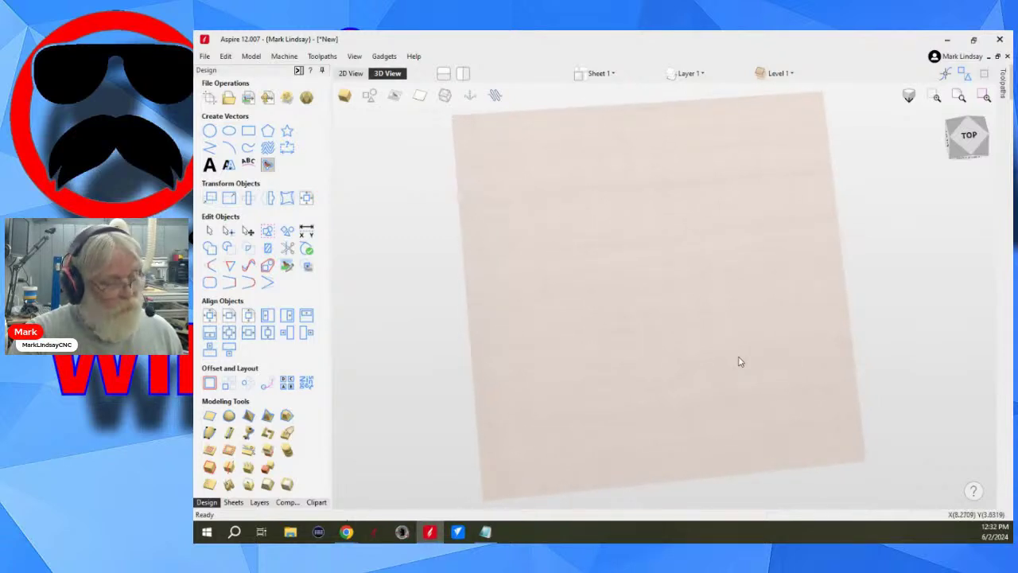
drag(684, 302, 594, 388)
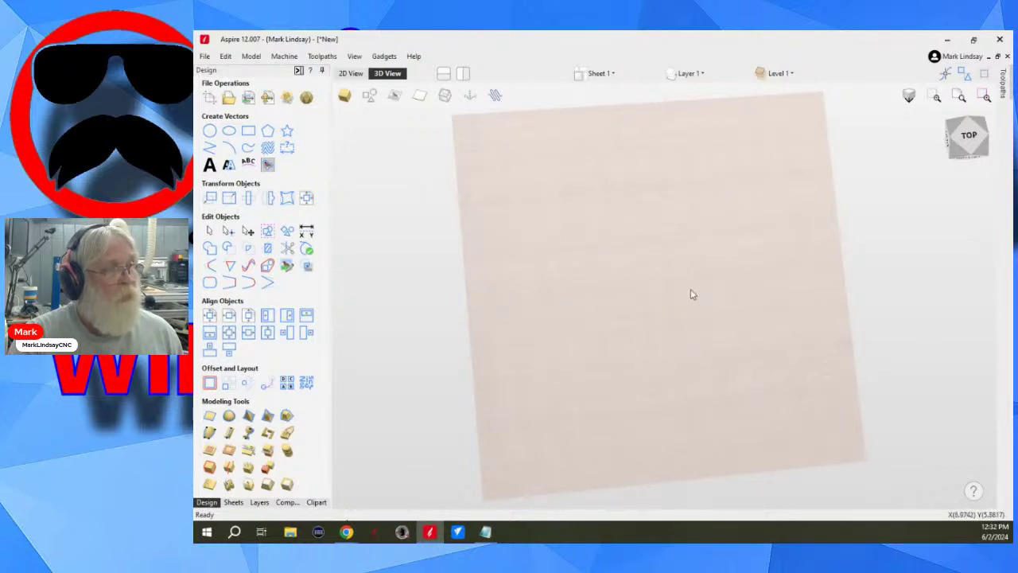
click(986, 123)
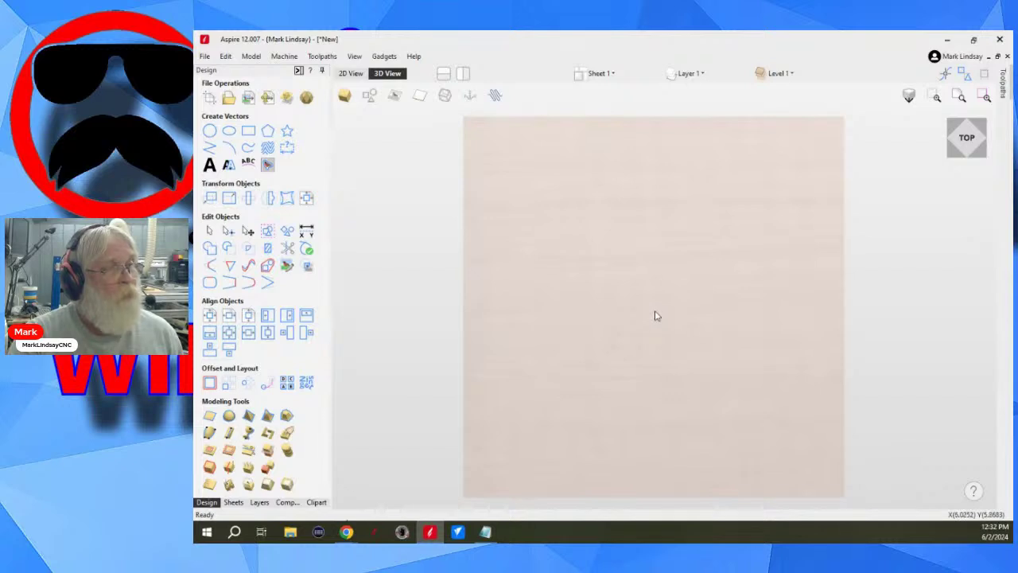
scroll(655, 309, down, 1)
scroll(662, 383, up, 1)
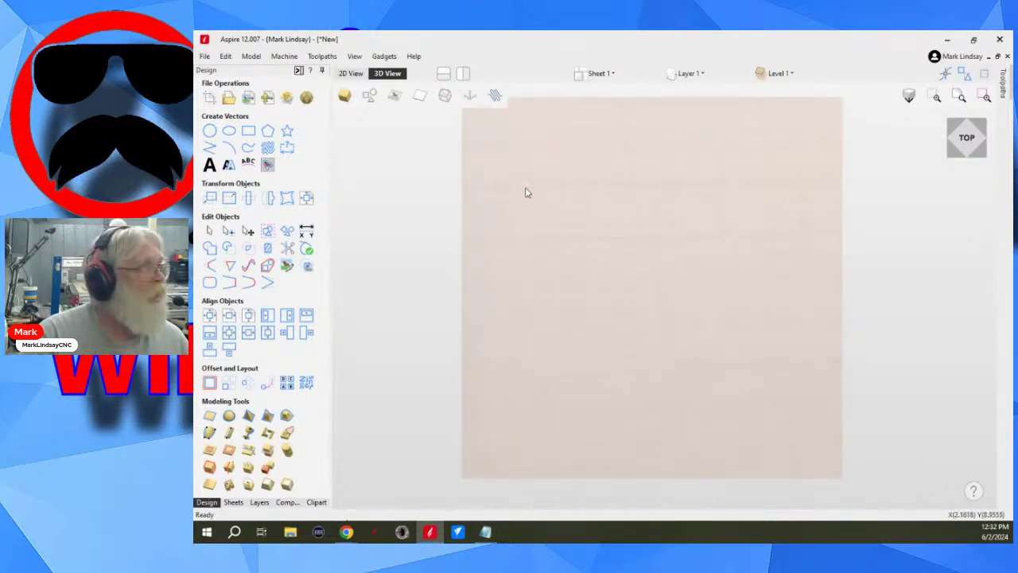
Show the vectors in the 3D view again, and delete the four-sided shape and both arcs in the 2D view
click(369, 96)
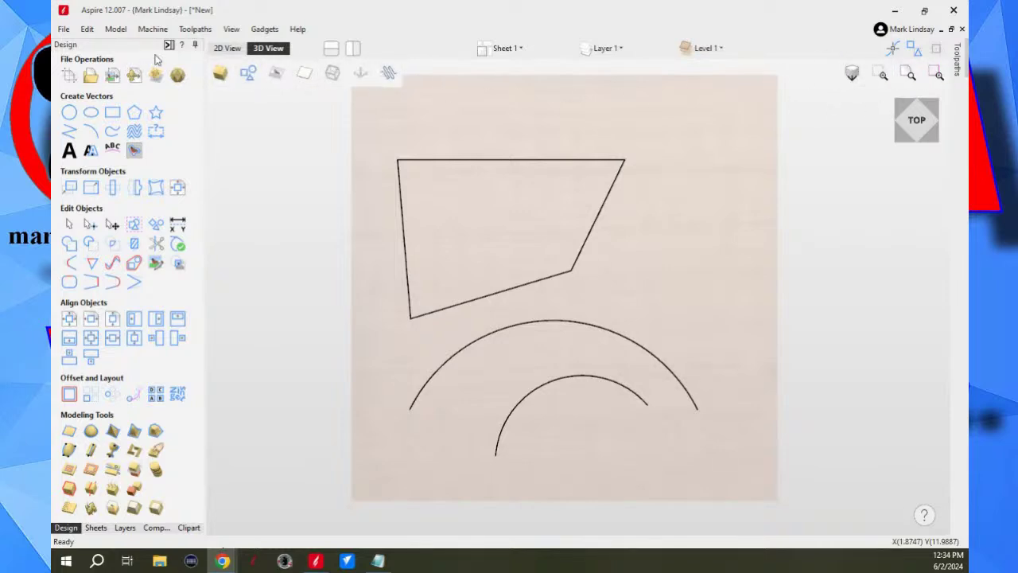
click(227, 49)
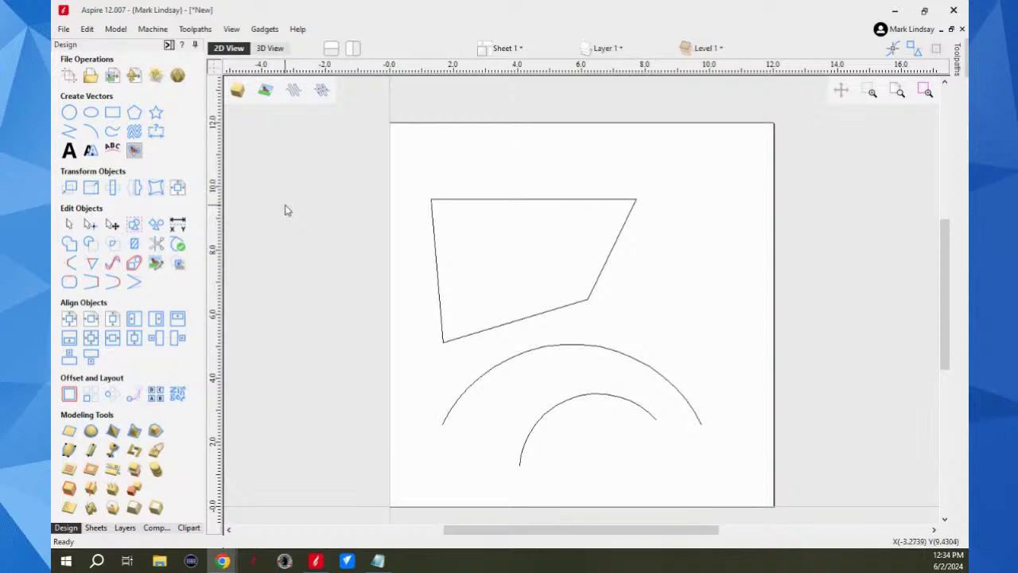
drag(771, 165, 303, 495)
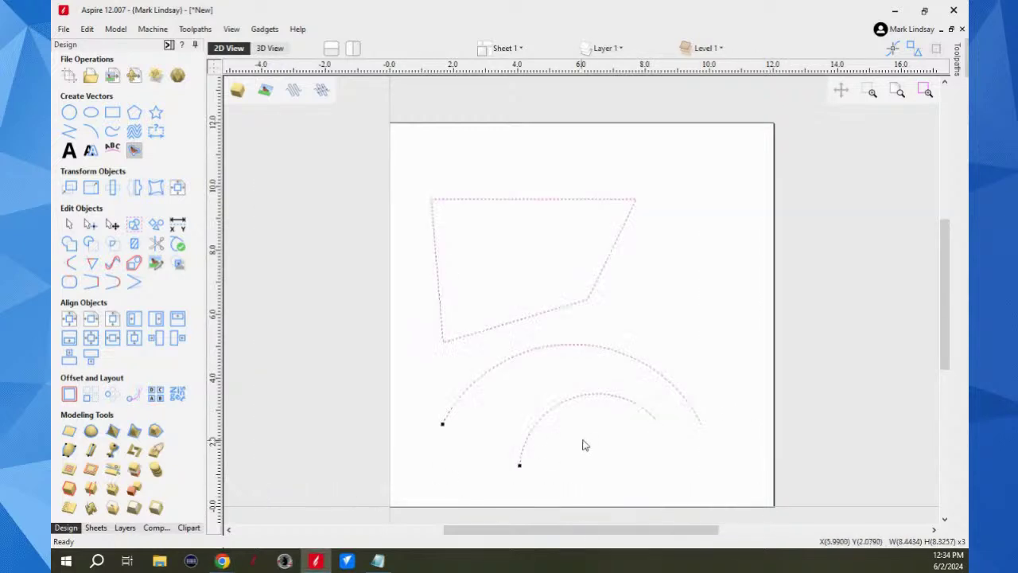
key(Delete)
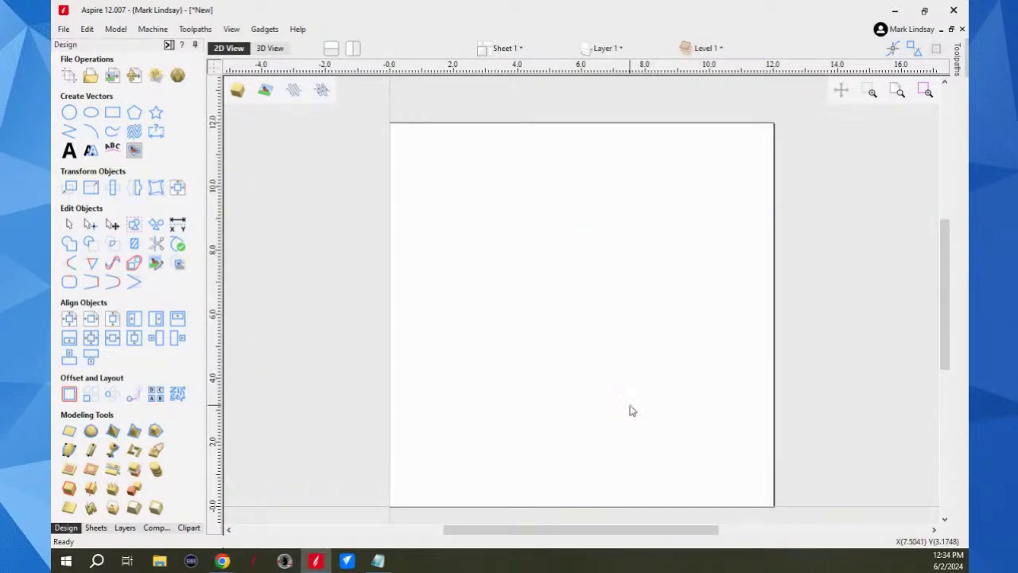
Import the pirate bitmap 1422976720.png from the Demo CNC Files folder and deselect it
click(65, 29)
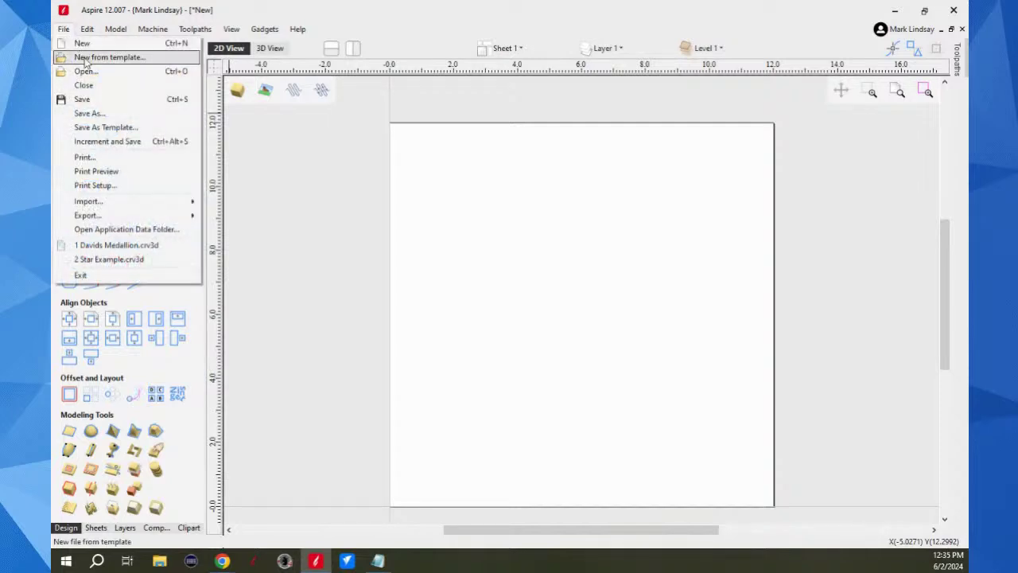
mouse_move(180, 204)
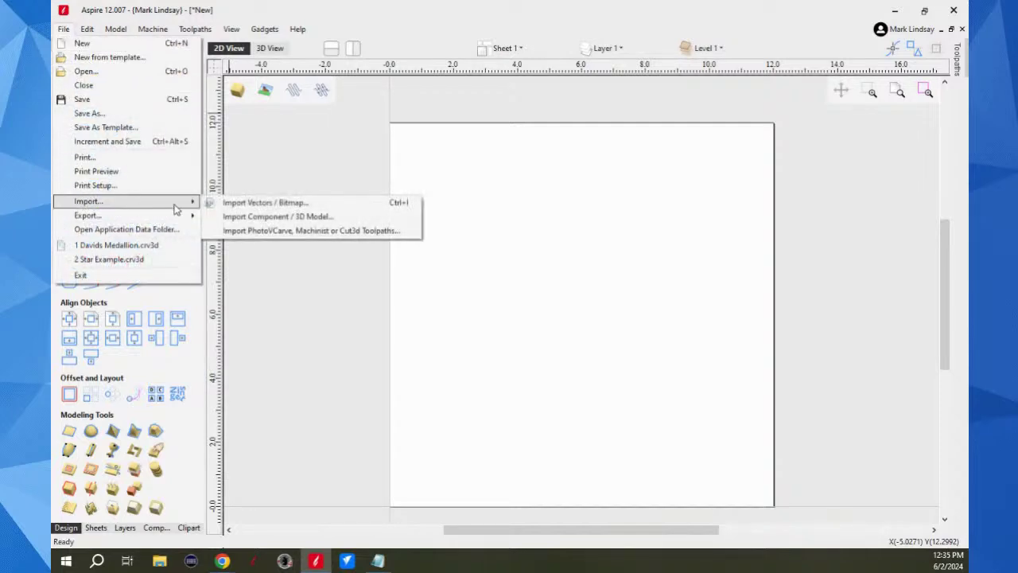
click(321, 205)
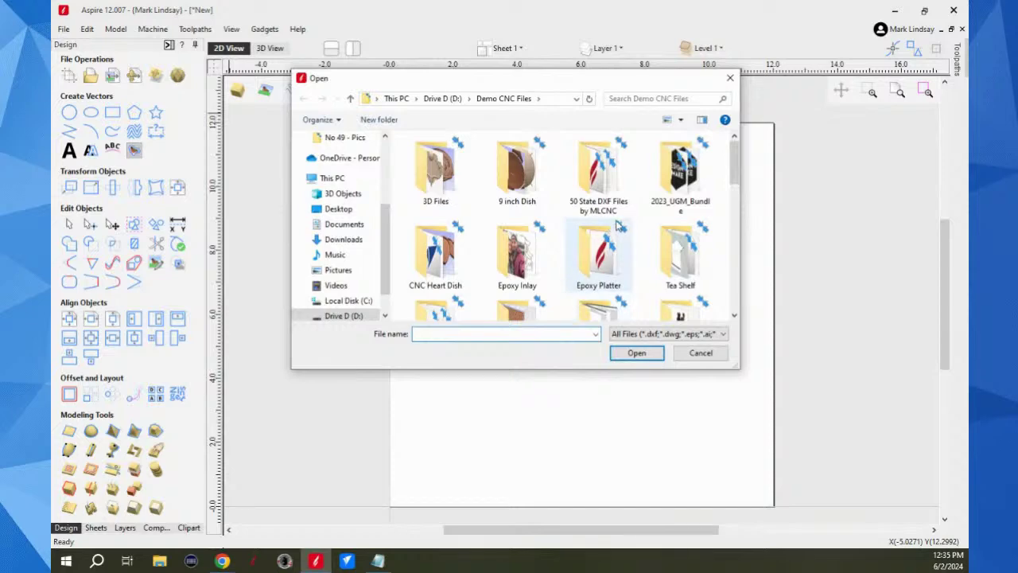
scroll(615, 226, down, 5)
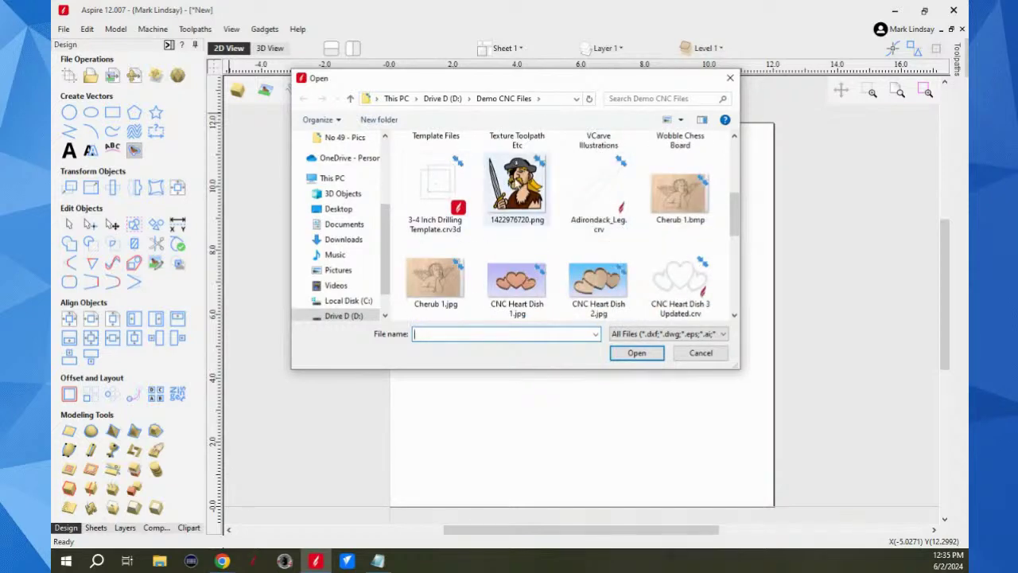
double_click(515, 184)
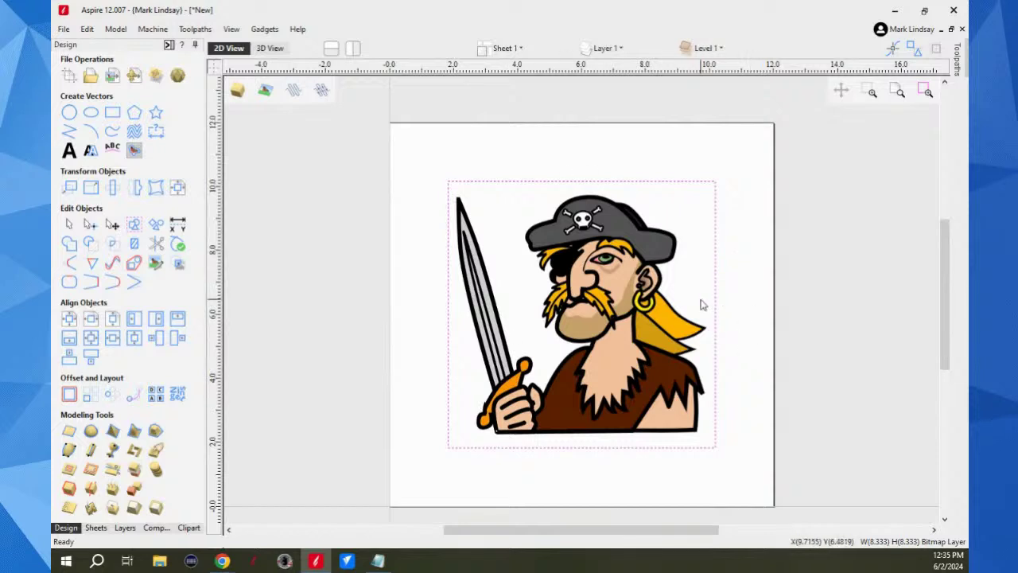
click(784, 257)
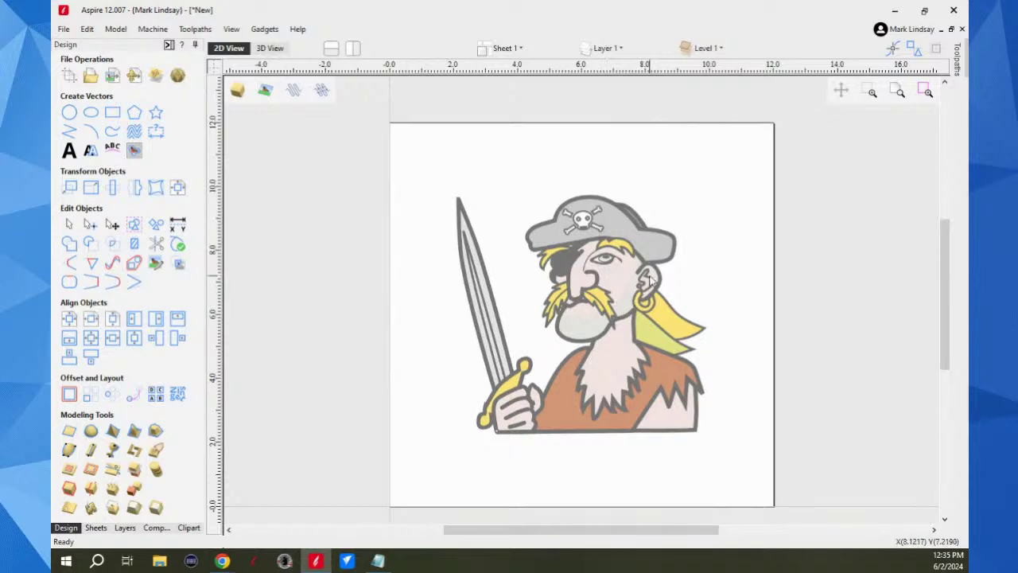
Toggle the pirate bitmap's visibility in the 2D view, fit the view to the material, and leave the bitmap hidden
click(265, 90)
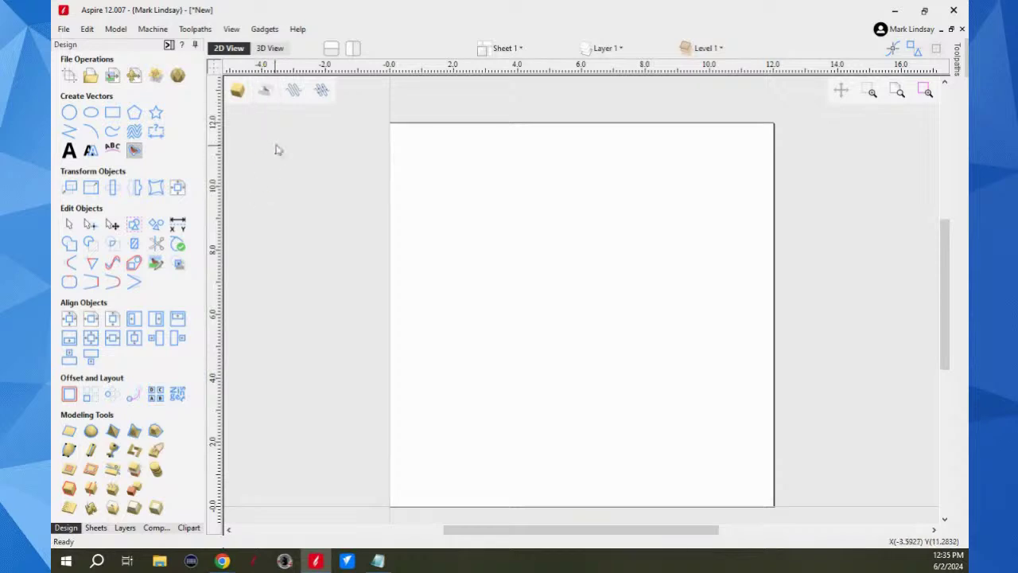
scroll(259, 103, up, 1)
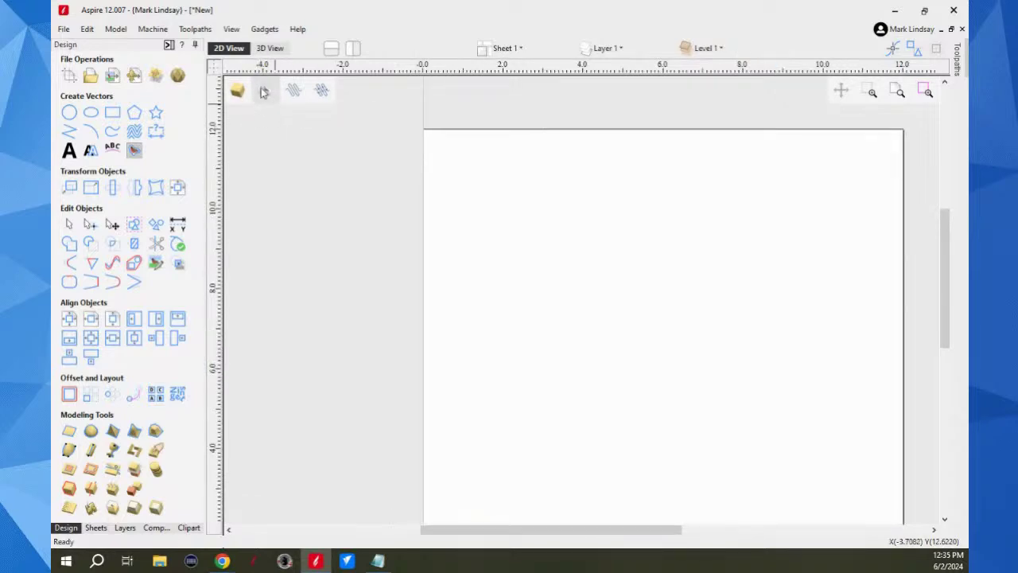
scroll(312, 309, down, 1)
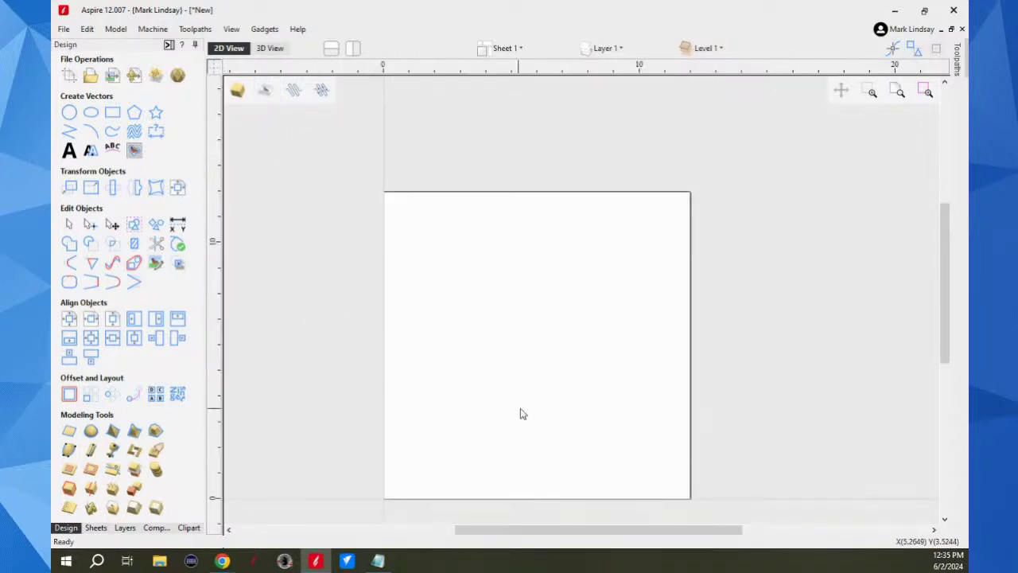
click(897, 93)
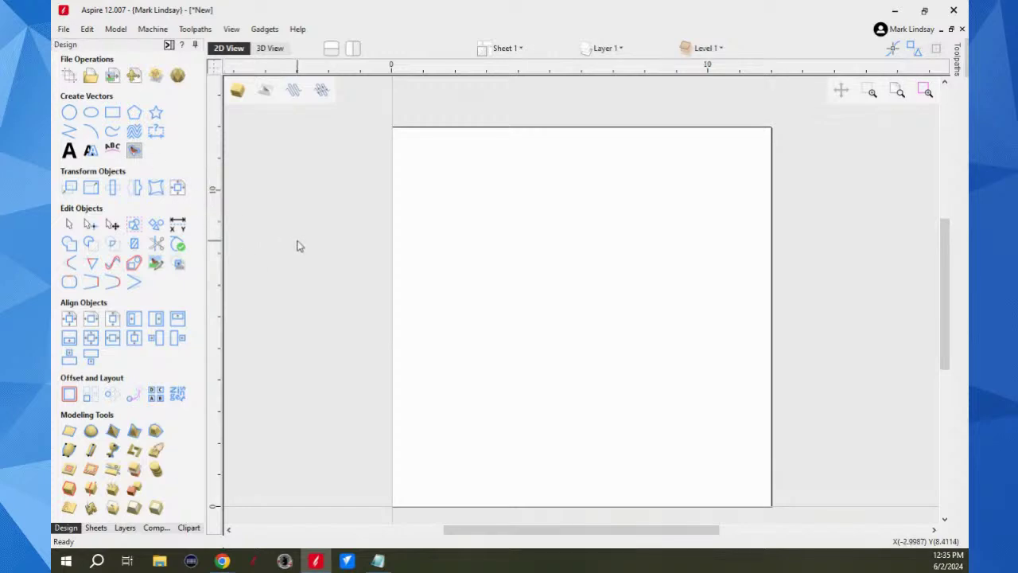
click(267, 93)
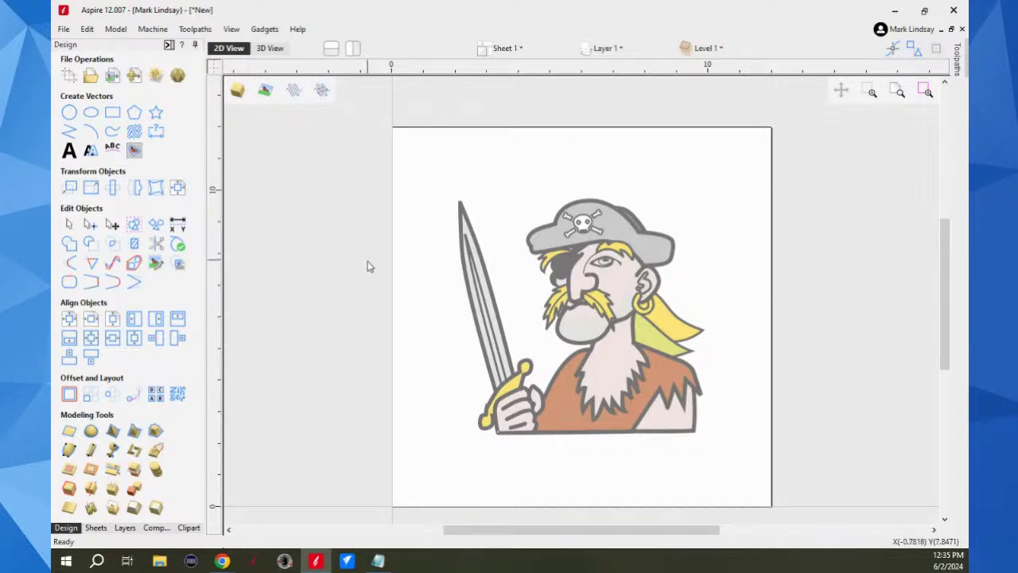
click(265, 90)
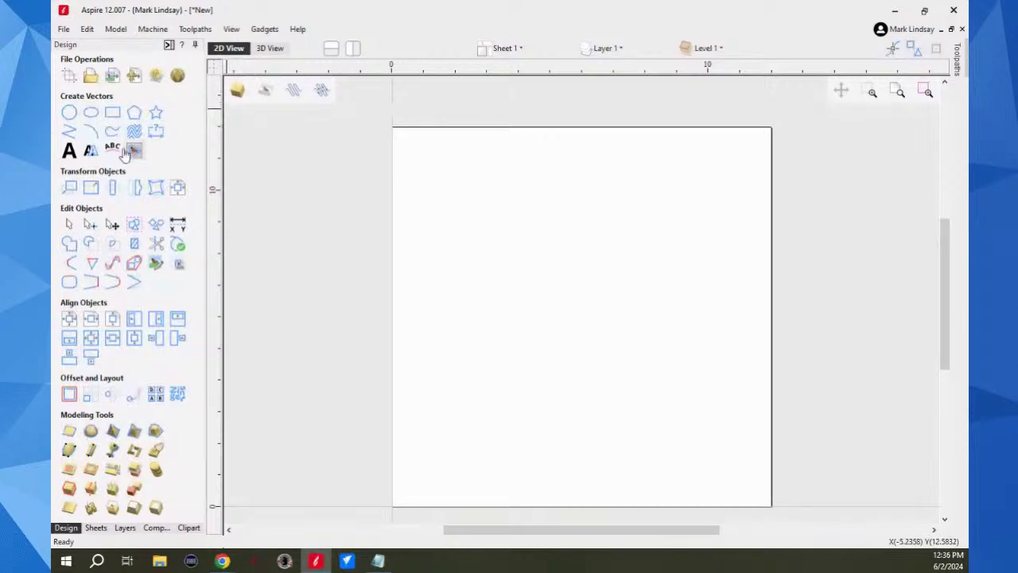
Draw an ellipse about 4.98 by 2.30 inches, centred near X 3.51, Y 7.56, in the material's upper left area
click(91, 113)
mouse_move(504, 268)
mouse_down()
mouse_move(552, 300)
mouse_move(586, 303)
mouse_up()
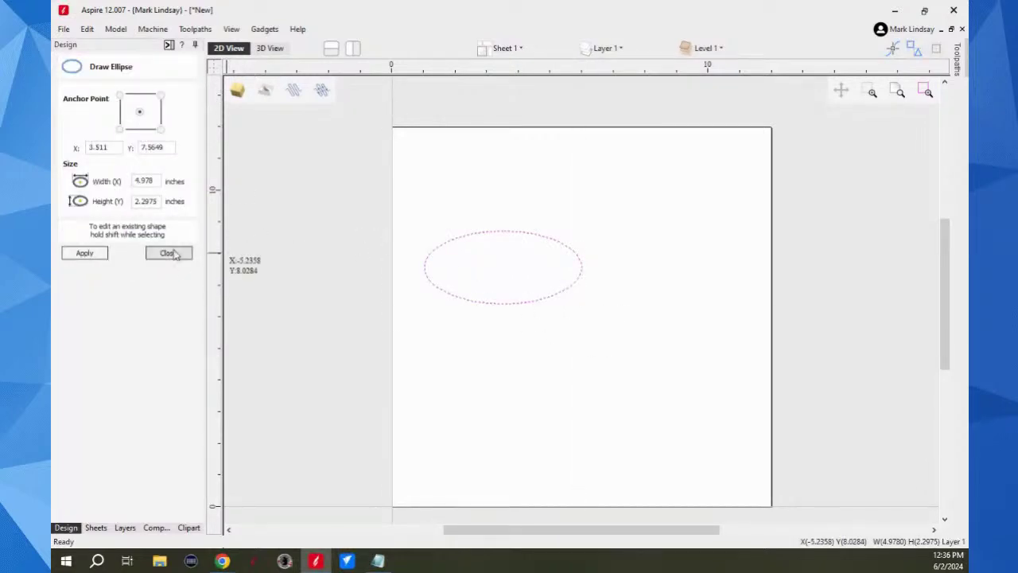
click(168, 252)
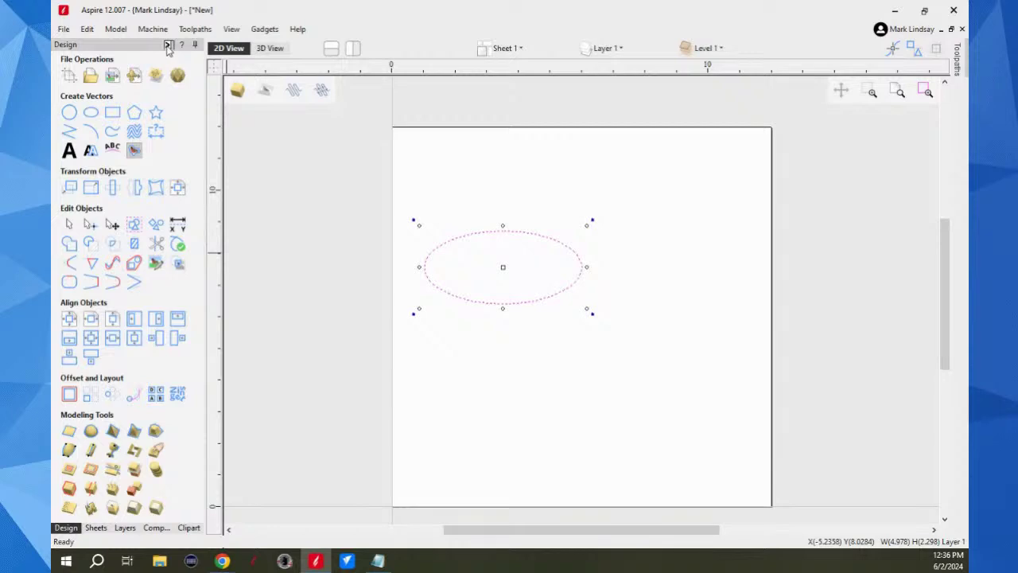
Start a 2D profile toolpath for the ellipse with a 0.25-inch cut depth and the V-Bit 30 Degree 0.25 inches tool
click(168, 45)
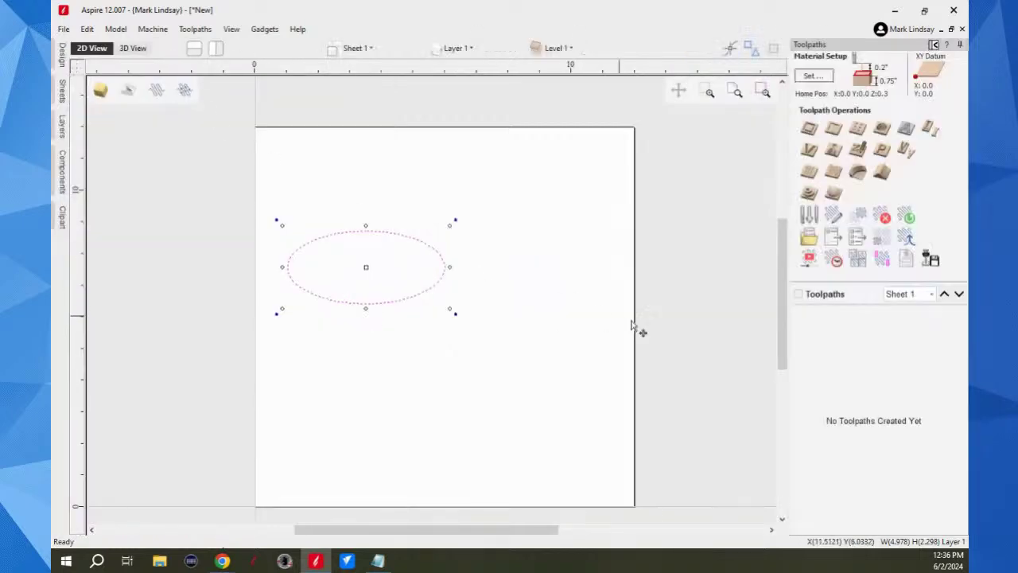
click(808, 128)
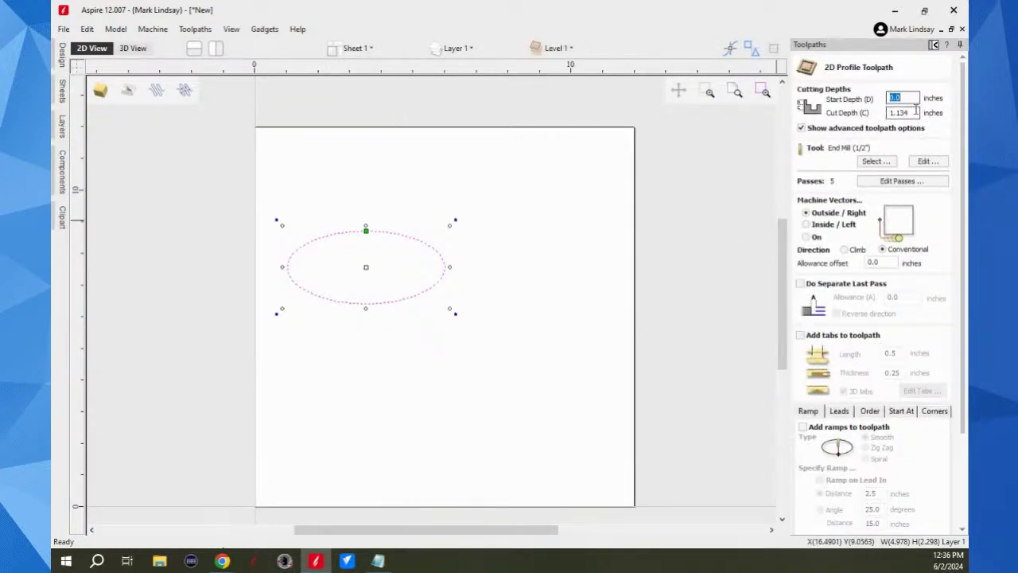
key(Tab)
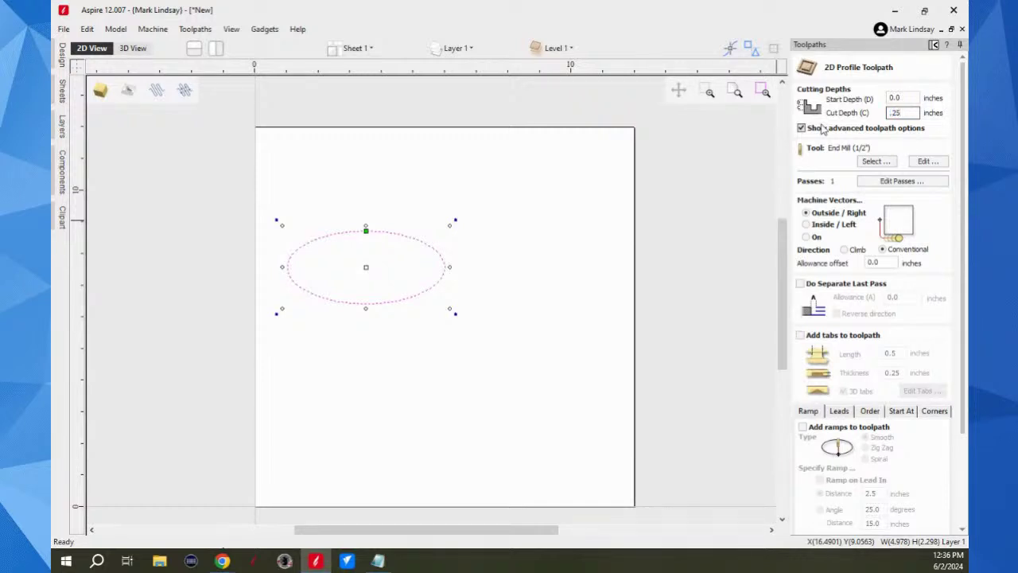
click(882, 163)
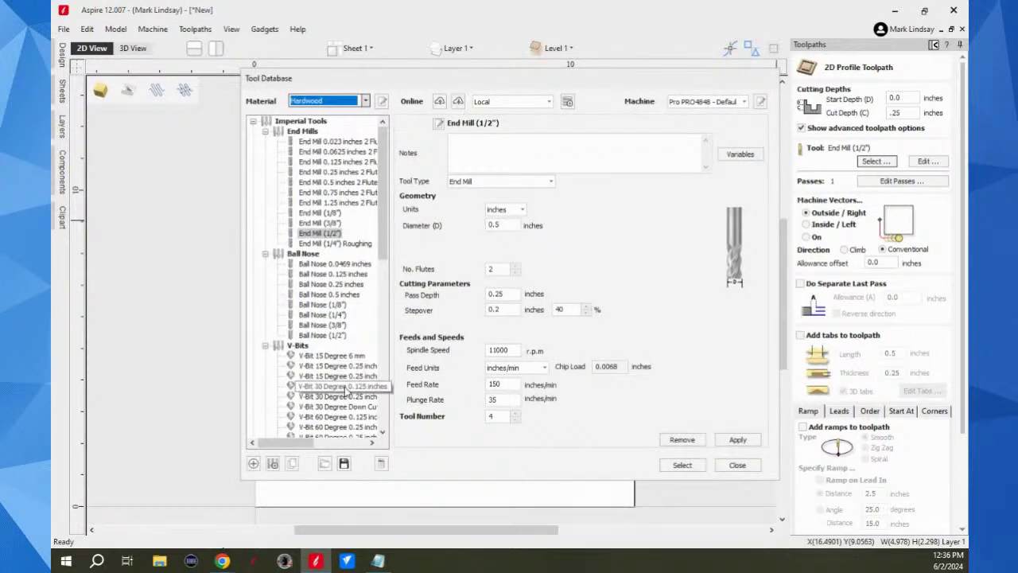
click(338, 396)
click(683, 466)
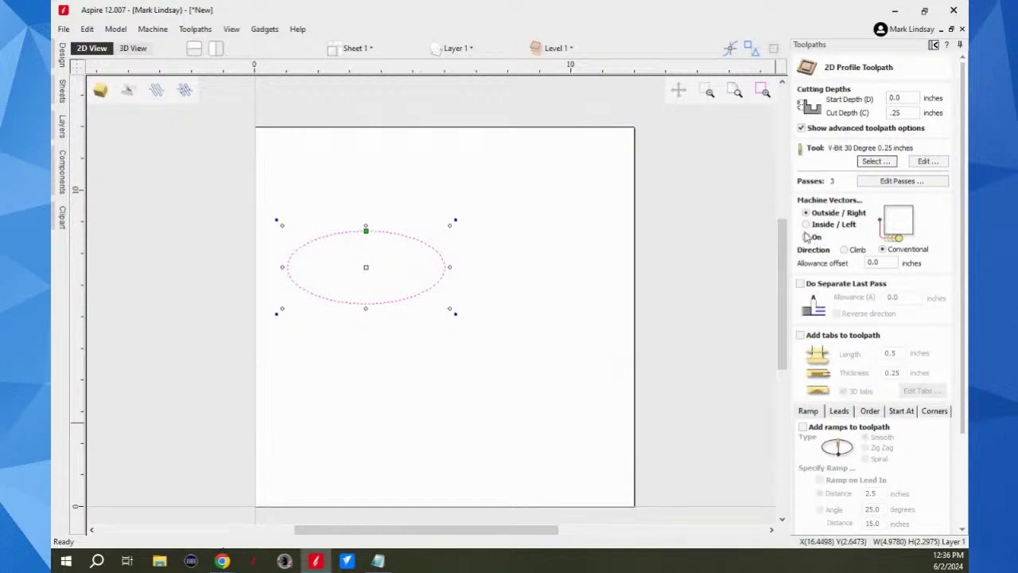
Set the ellipse's profile toolpath to machine on the vector, calculate it as Profile 1, and return to the 2D view
click(806, 237)
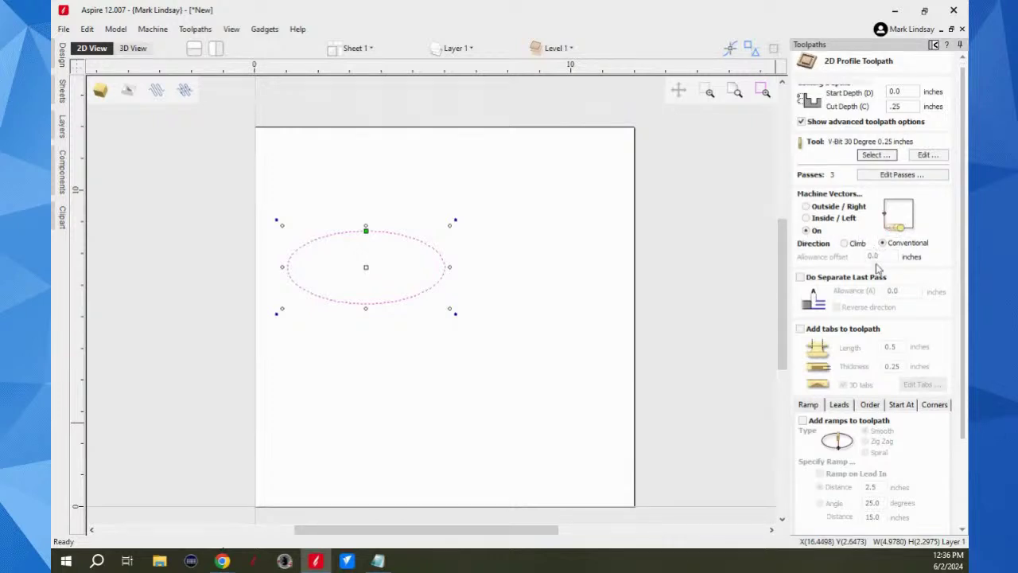
scroll(883, 282, down, 2)
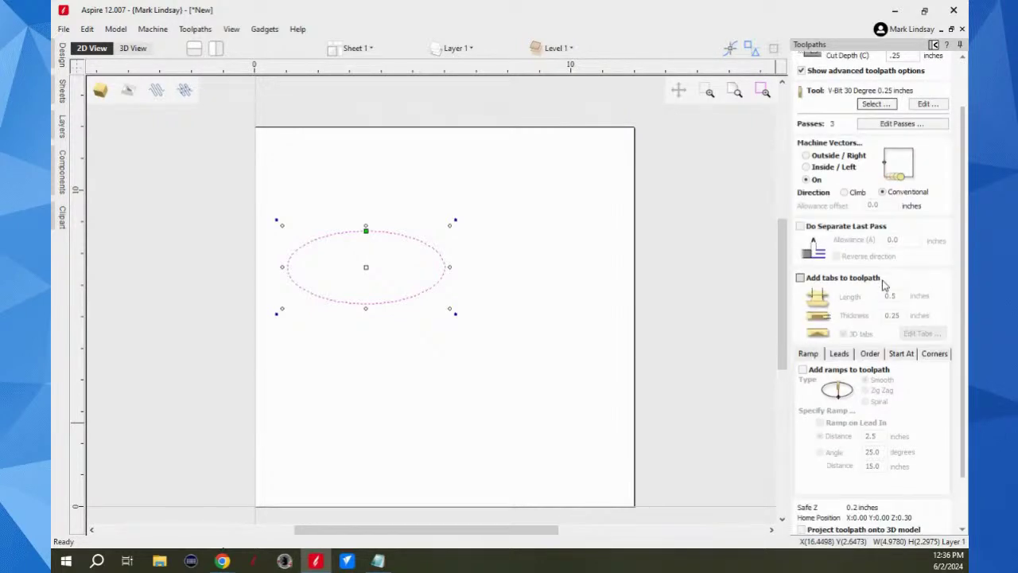
scroll(867, 382, down, 3)
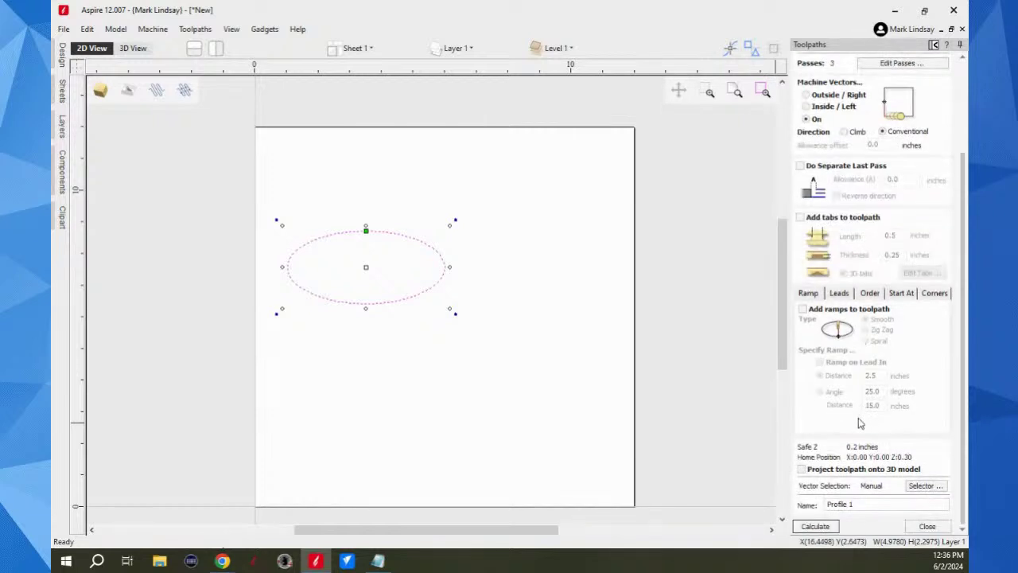
click(819, 526)
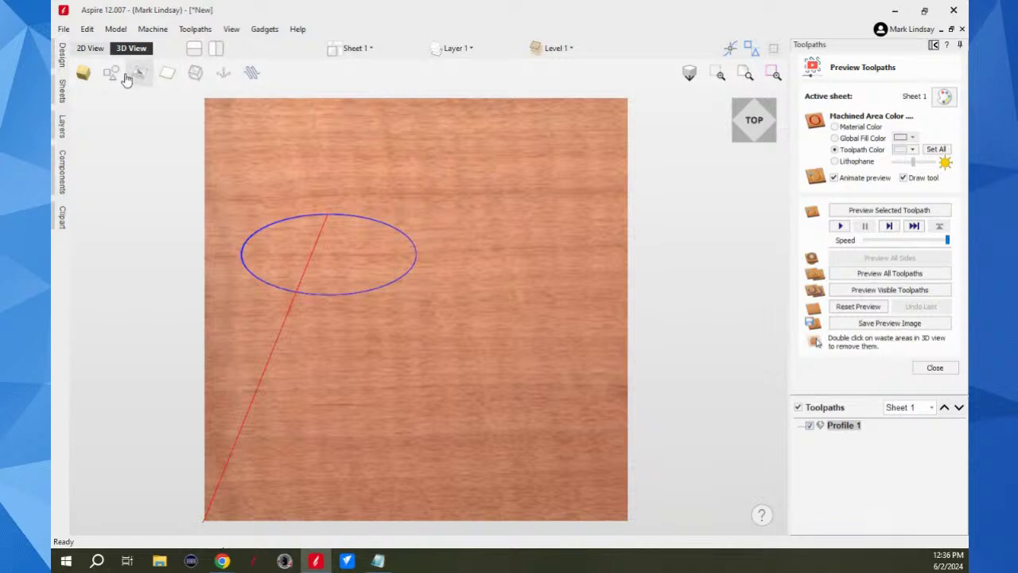
click(86, 48)
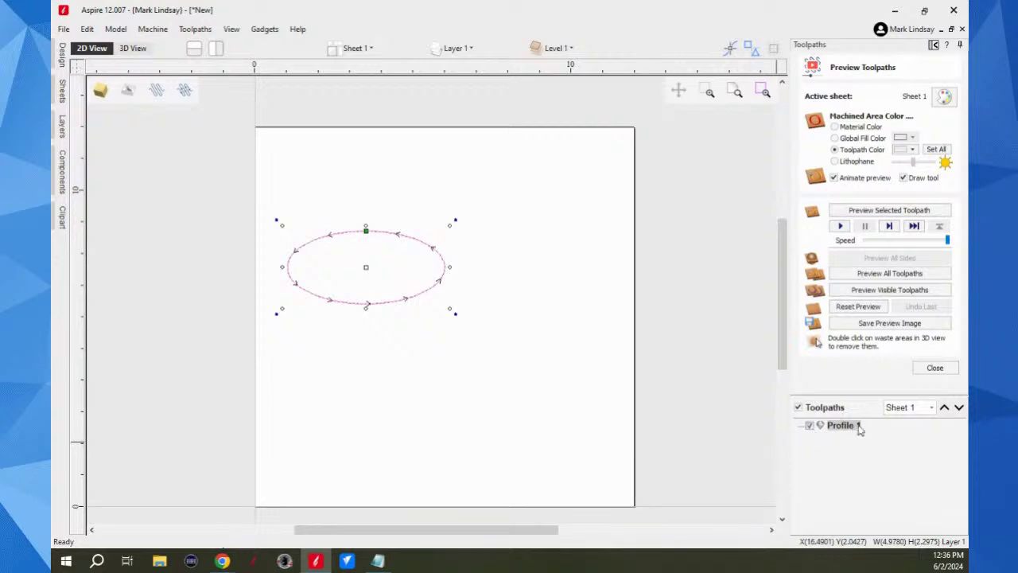
Hide the ellipse's toolpath in the 2D view and show it again
mouse_move(851, 430)
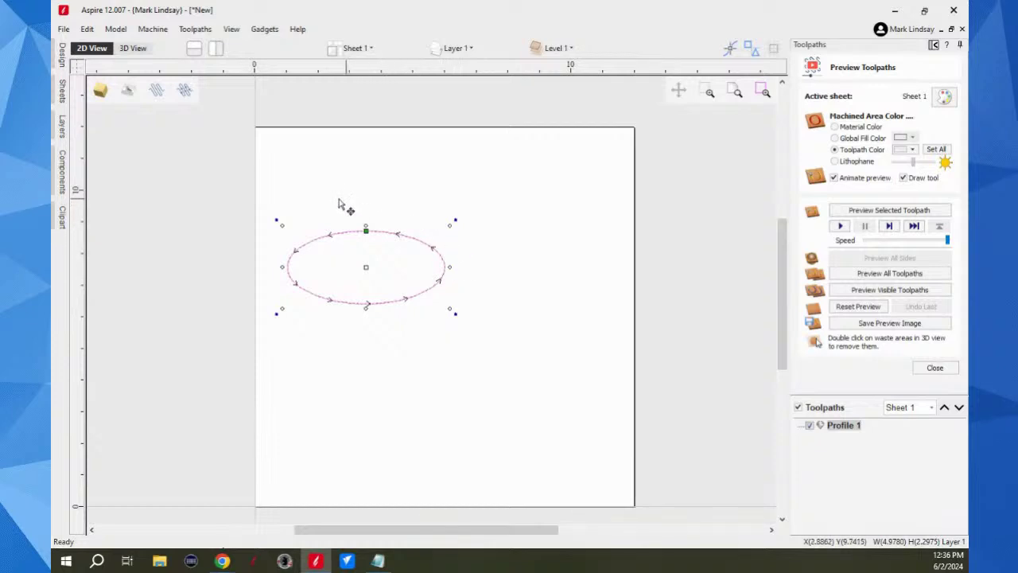
click(159, 90)
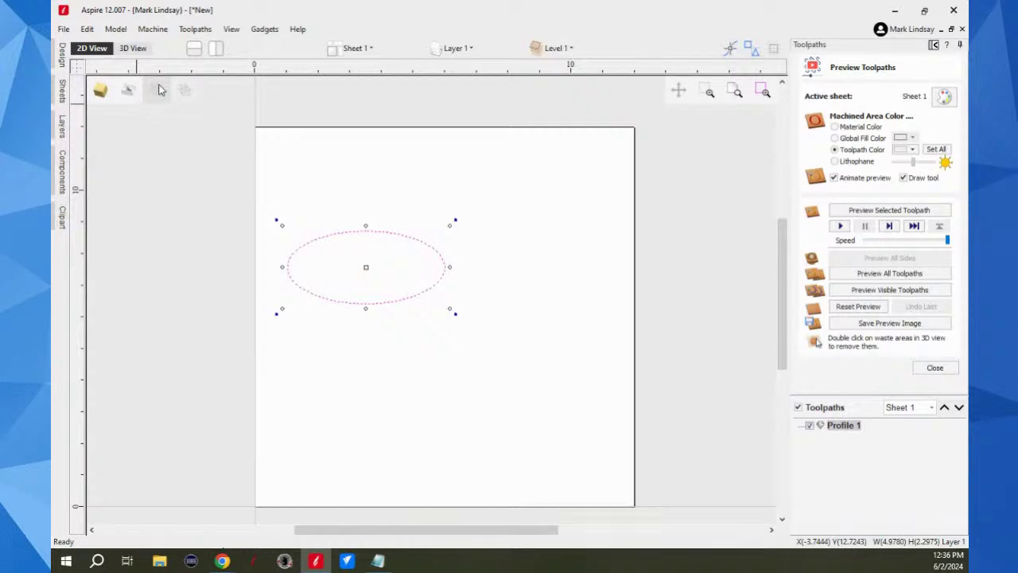
click(158, 90)
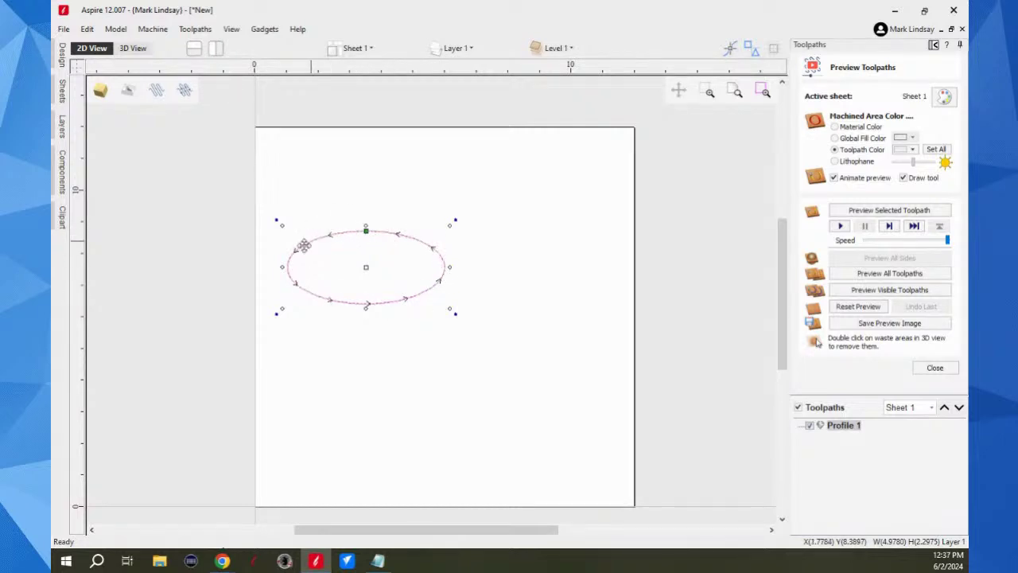
Change the 2D toolpath drawing style from wireframe to solid and examine the ellipse's cut path up close
scroll(261, 266, up, 4)
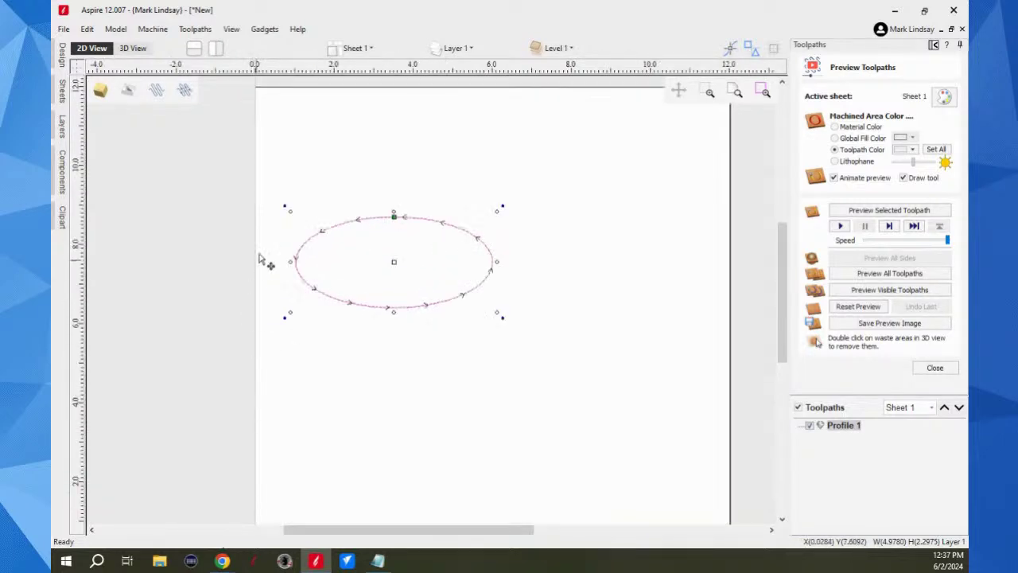
scroll(557, 151, up, 1)
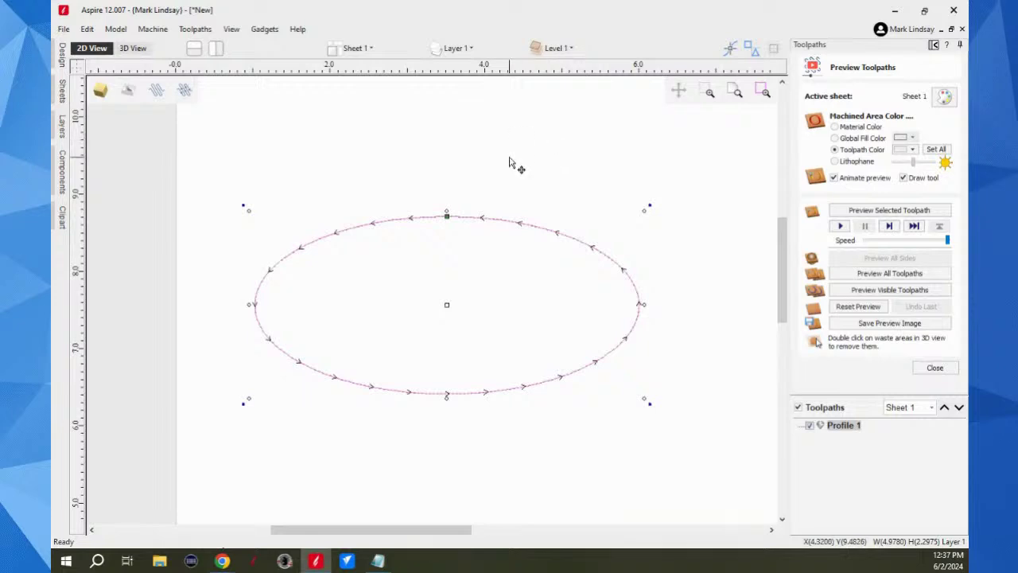
click(184, 91)
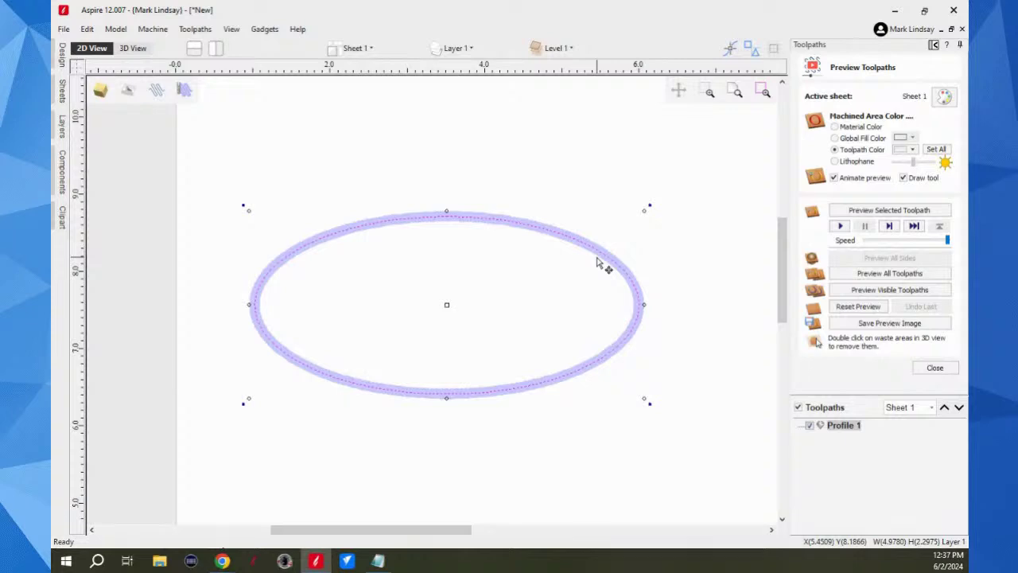
scroll(509, 231, up, 1)
scroll(504, 239, up, 1)
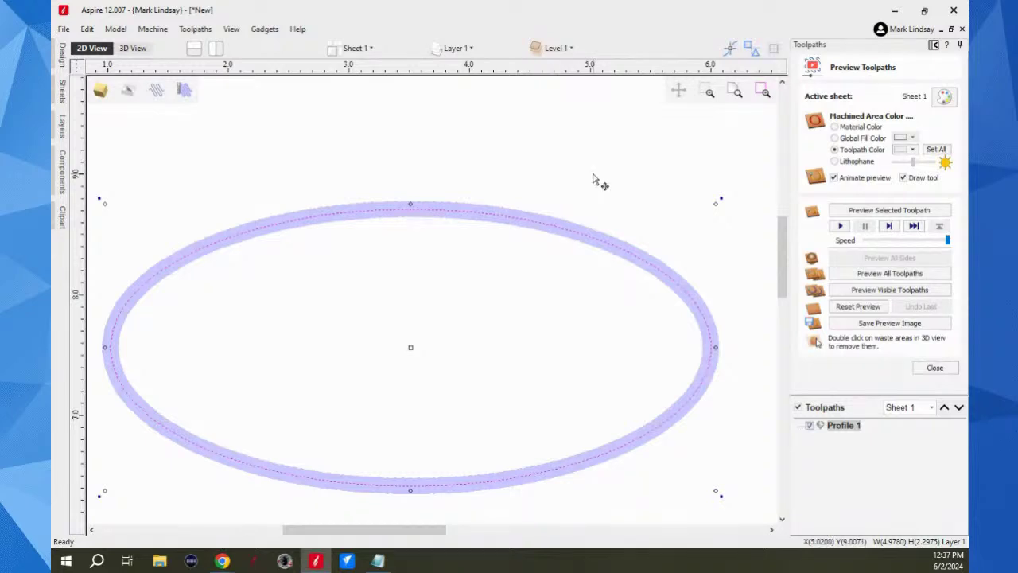
Edit Profile 1 to machine outside the vector, recalculate it, and return to the 2D view
double_click(845, 426)
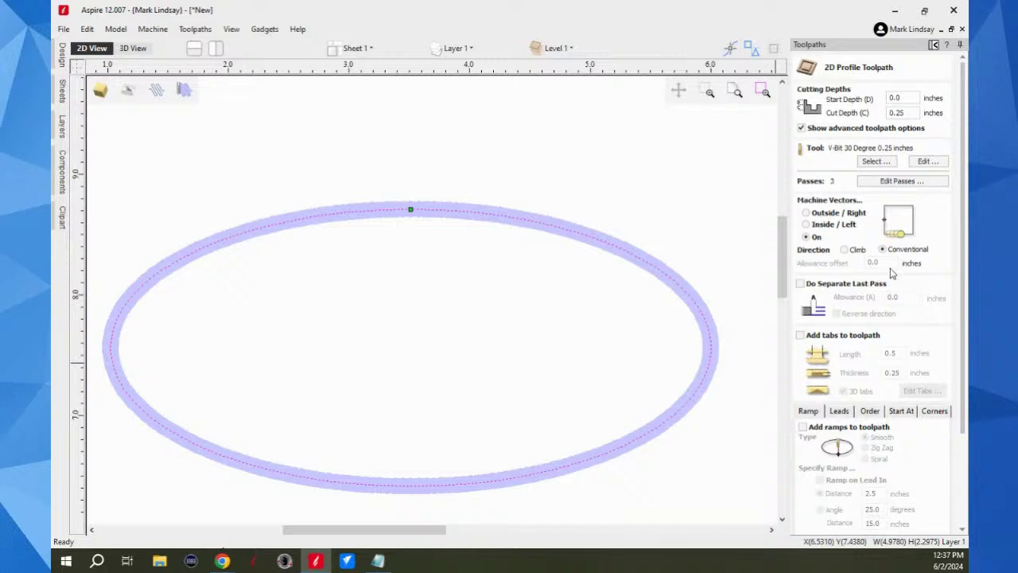
click(806, 213)
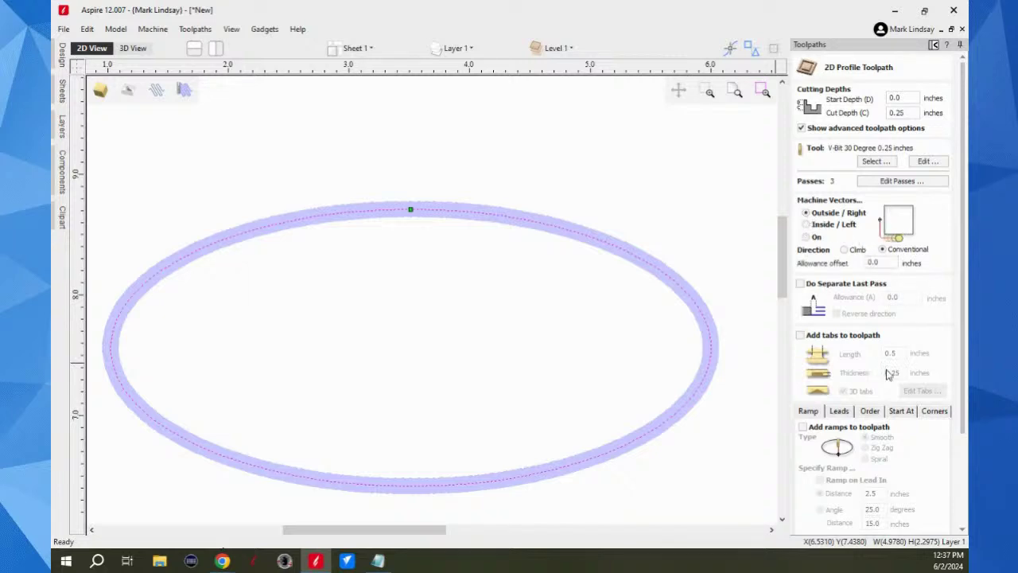
scroll(859, 477, down, 3)
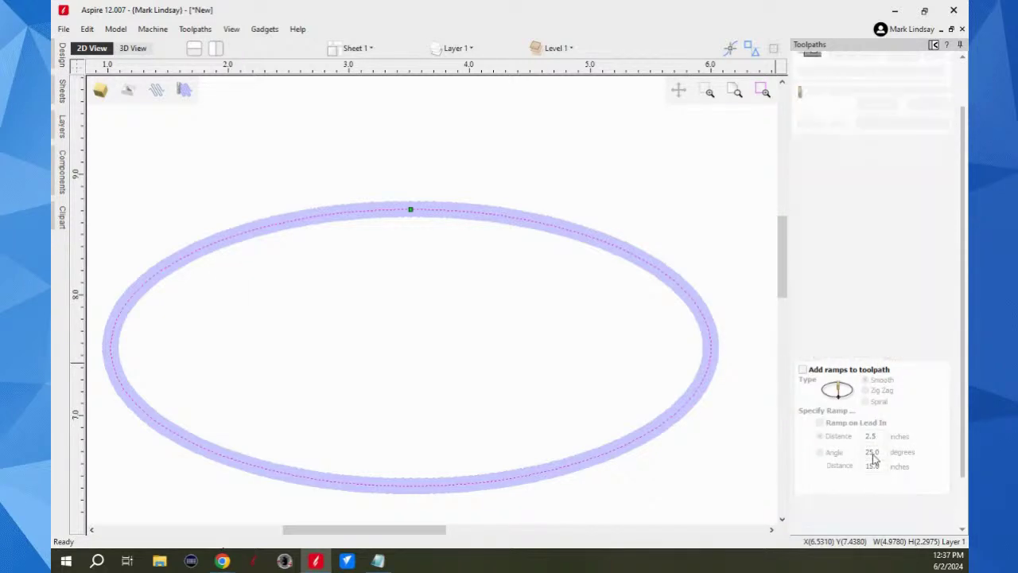
scroll(859, 480, down, 2)
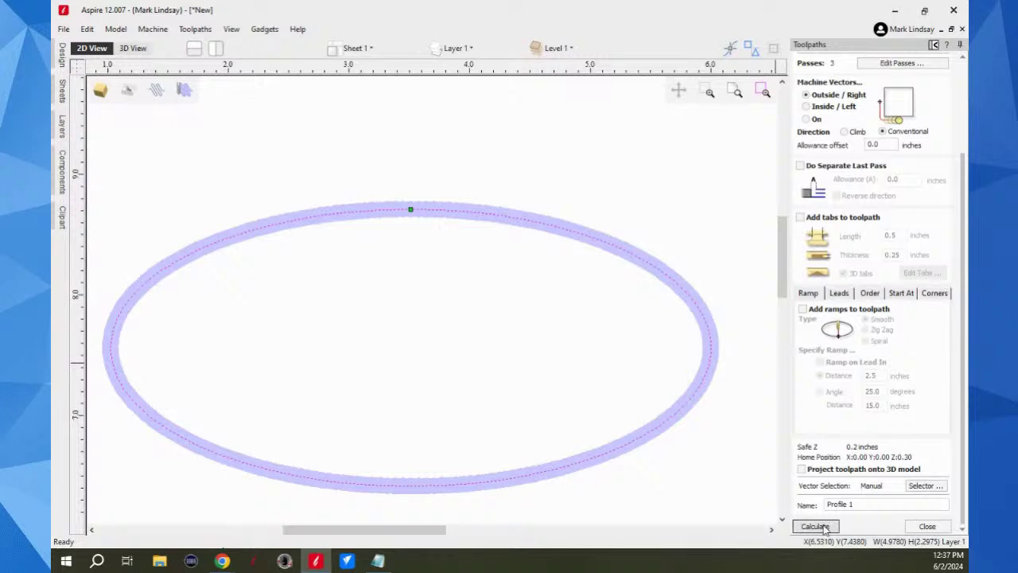
click(816, 525)
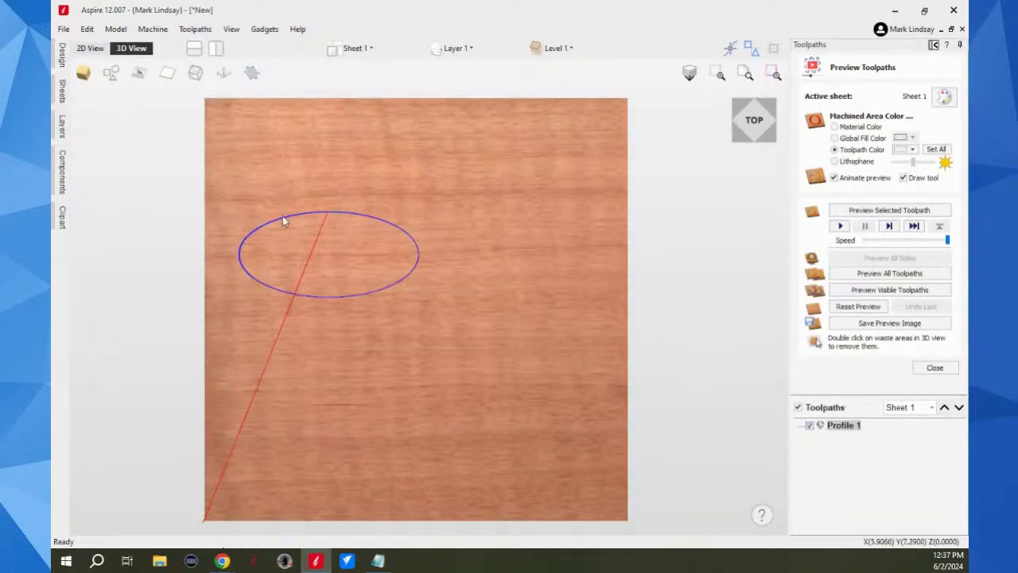
click(90, 48)
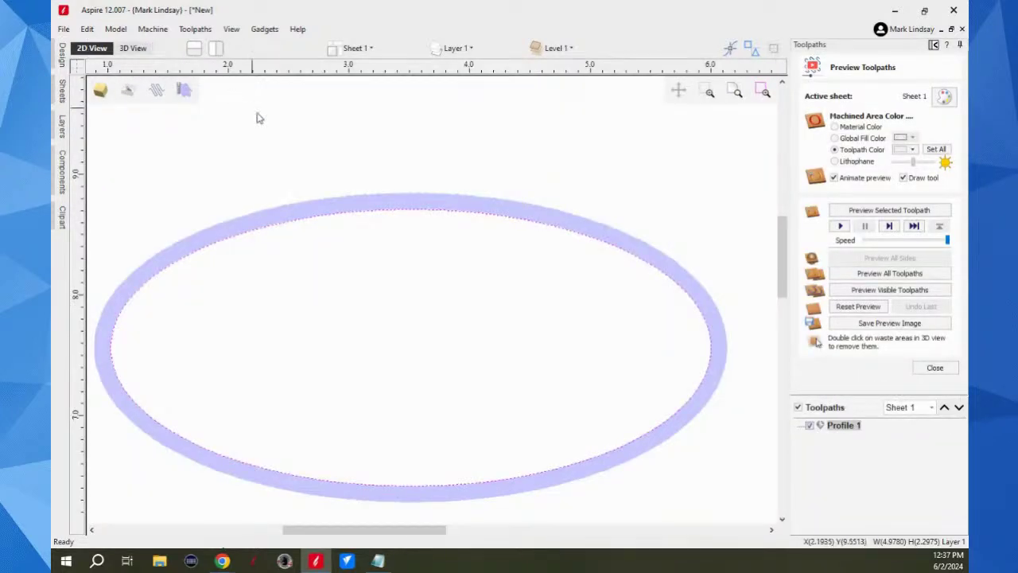
Examine the outside cut path against the ellipse, switching the toolpath drawing style to wireframe and back to solid
scroll(513, 227, up, 3)
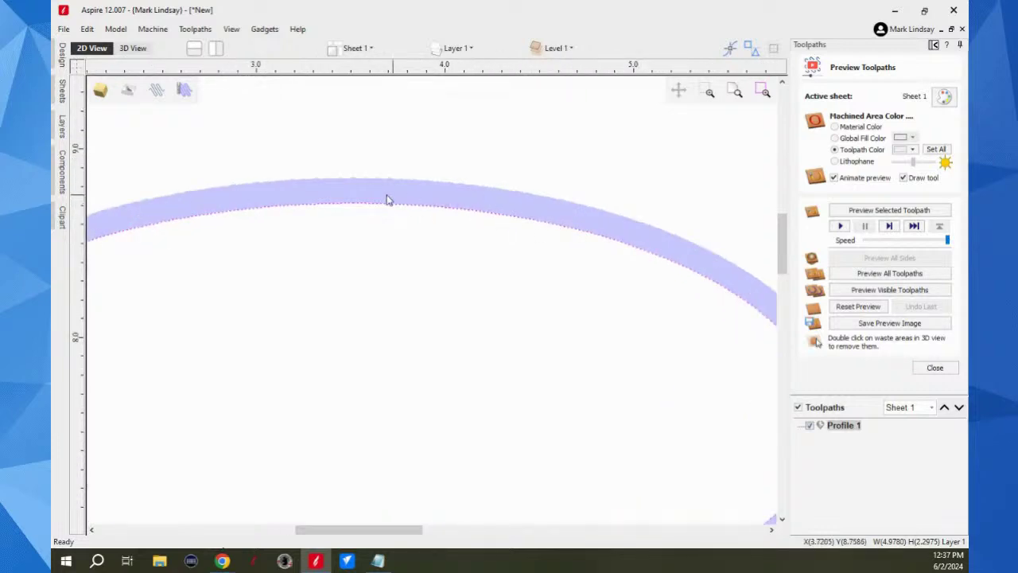
scroll(684, 243, down, 4)
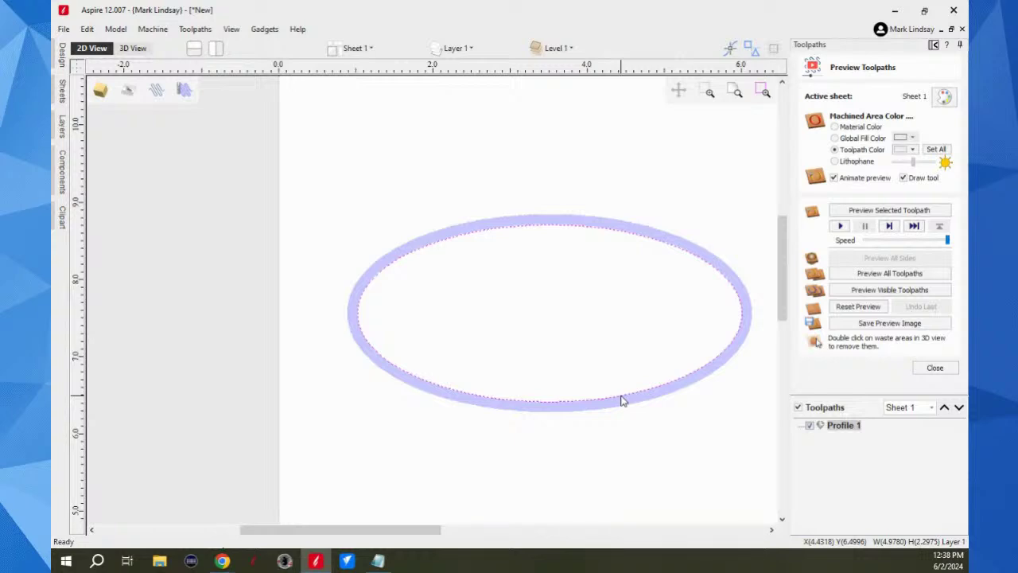
click(185, 91)
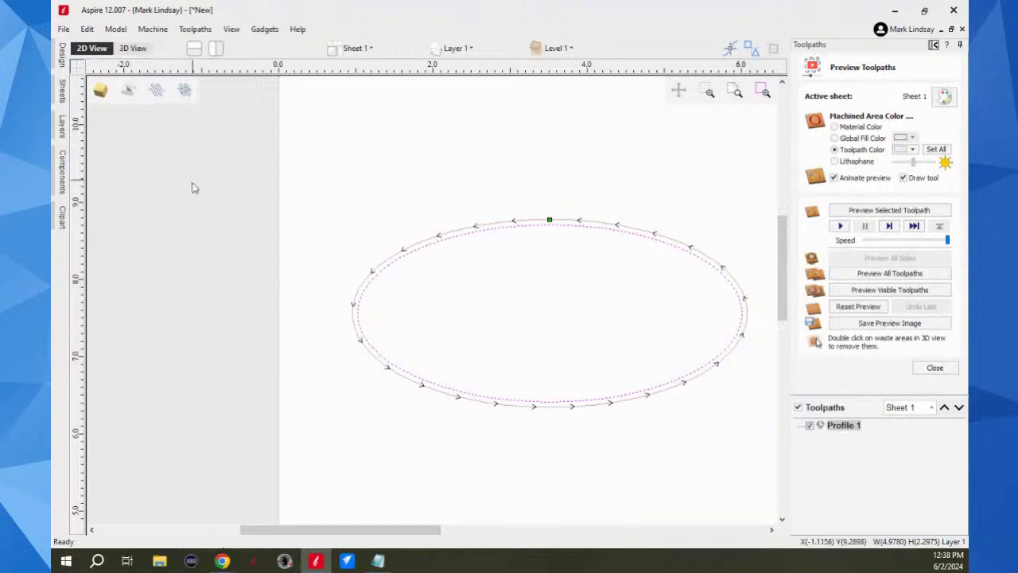
click(184, 91)
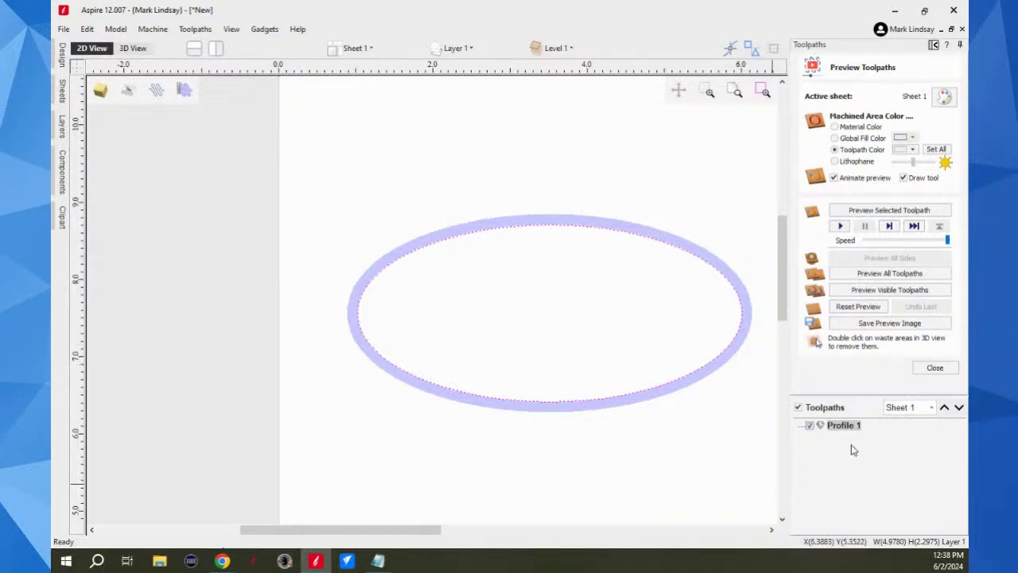
Toggle all 2D toolpath visibility off and on, and hide Profile 1 individually through the toolpath list
click(157, 92)
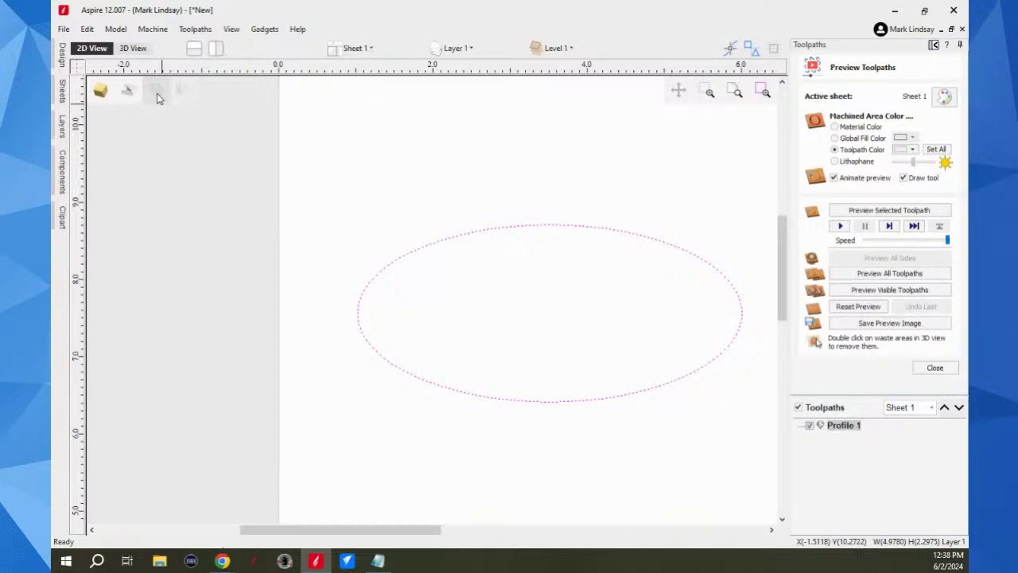
click(157, 92)
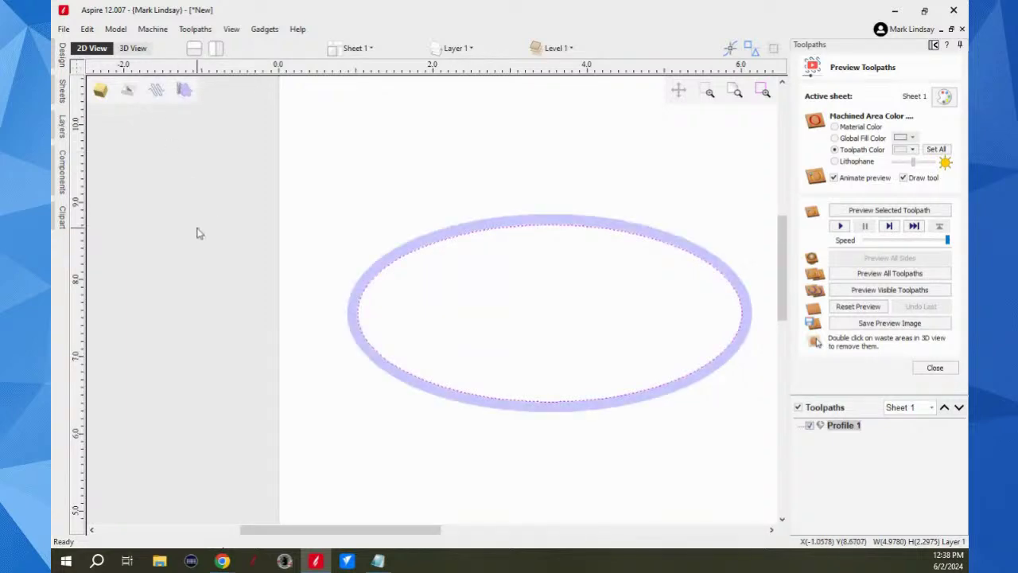
click(810, 427)
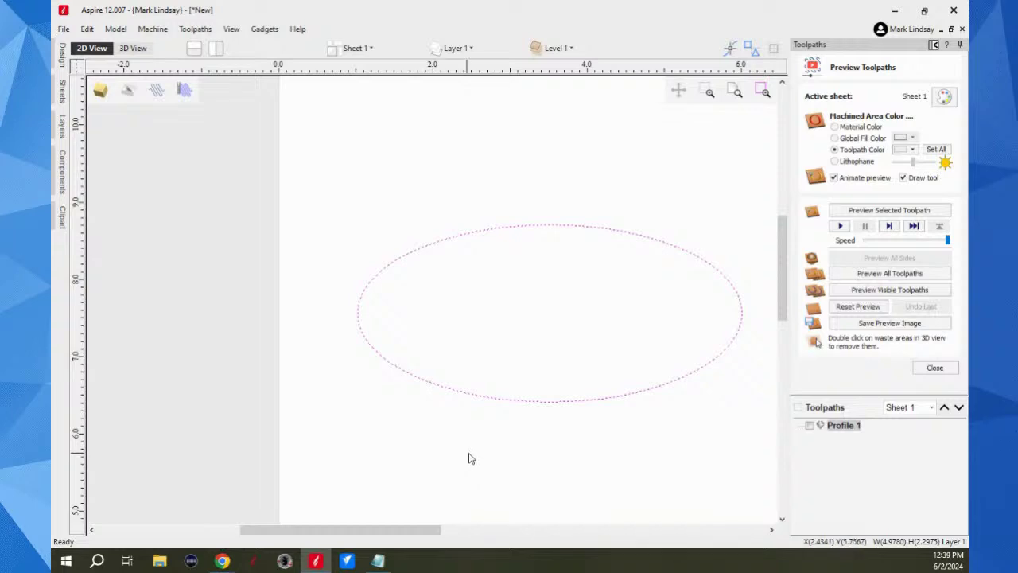
Show the pirate bitmap in the 2D view, and close the toolpath preview to return to the design tools
mouse_move(53, 89)
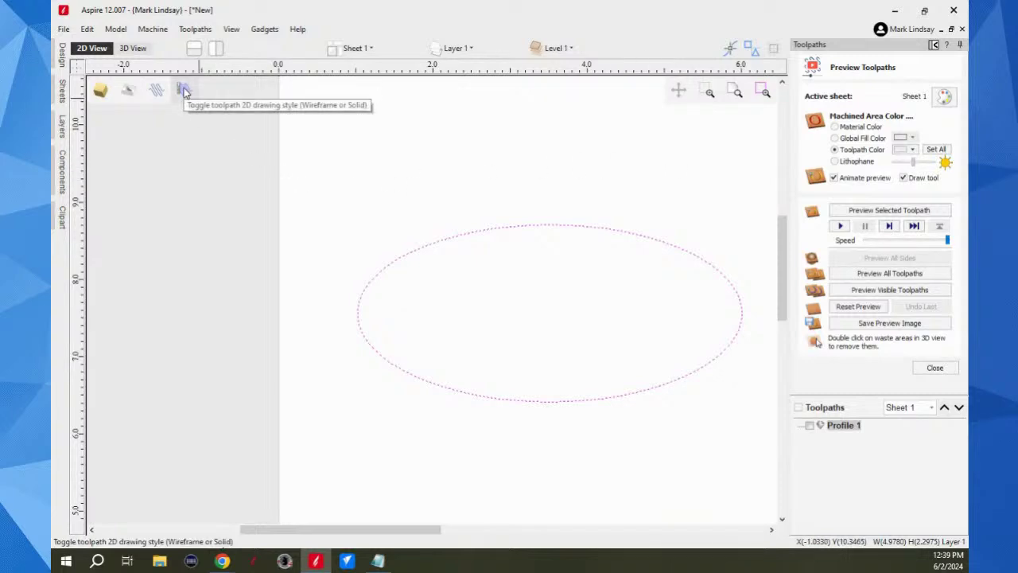
click(127, 90)
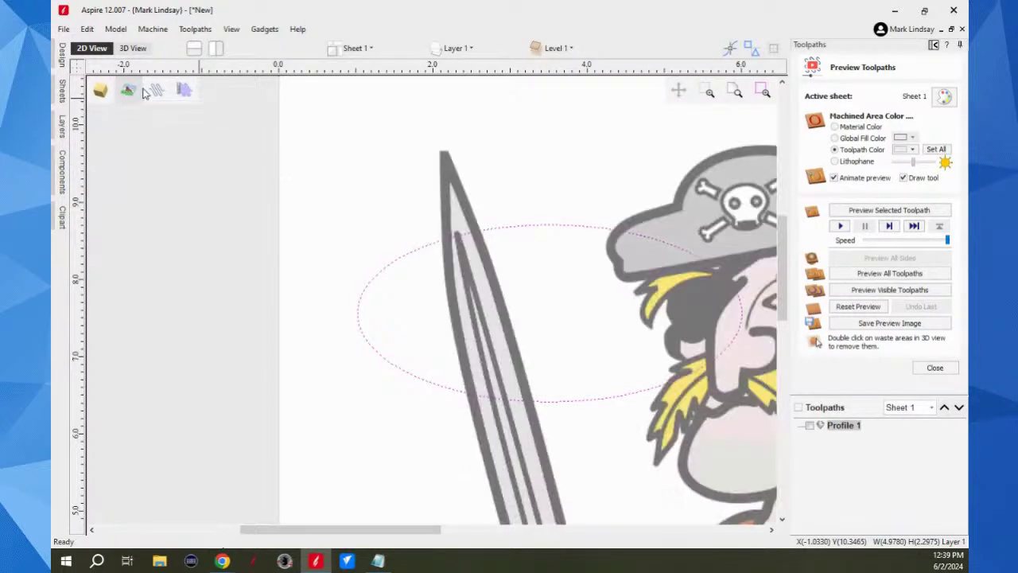
scroll(559, 344, down, 2)
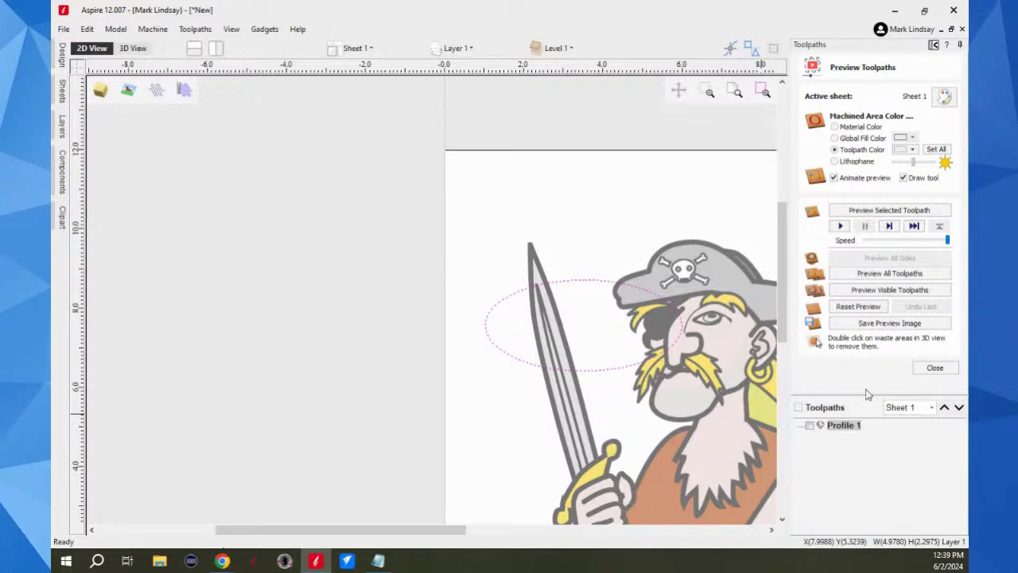
click(936, 368)
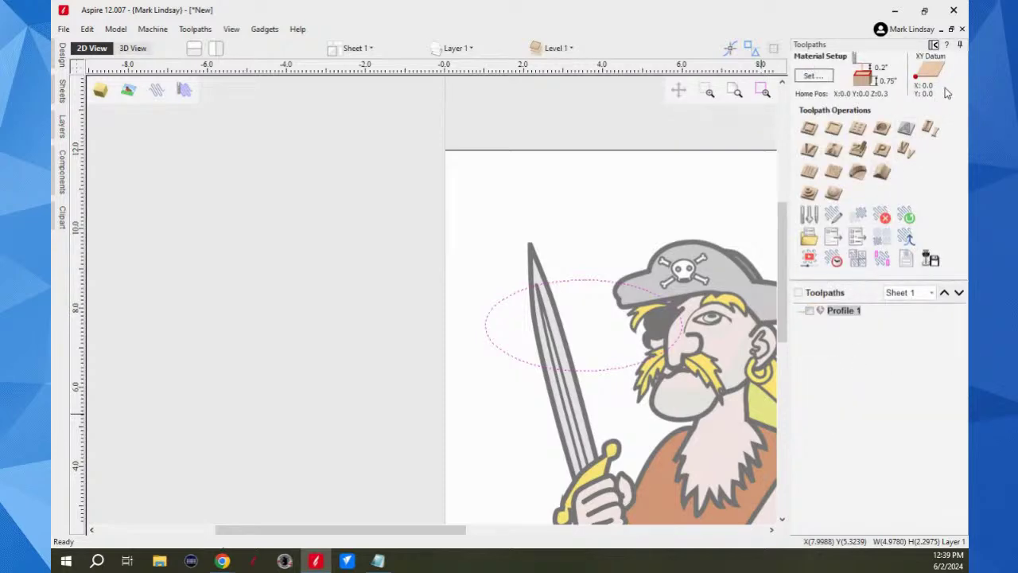
click(934, 44)
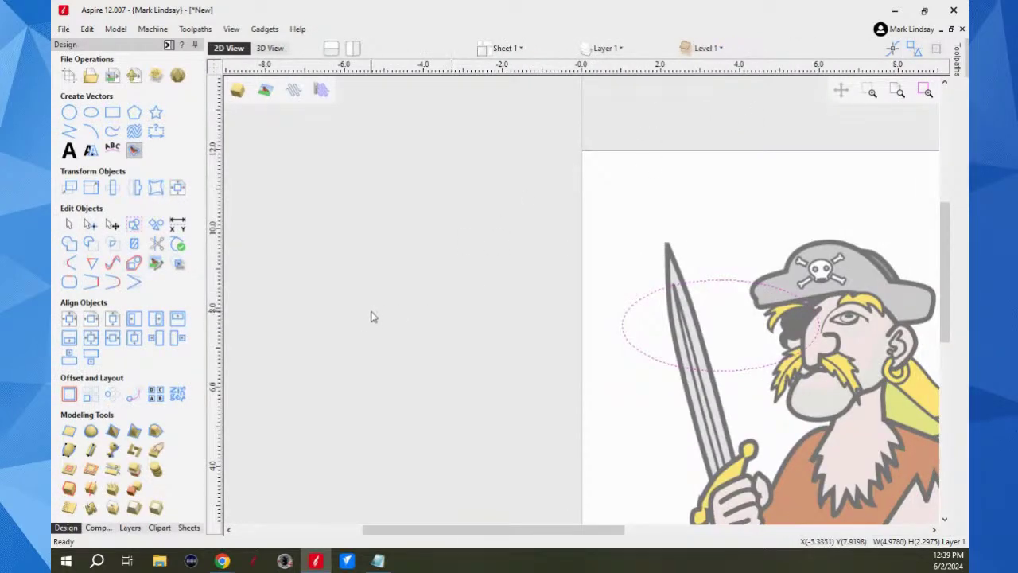
Fit the view to the material, delete the ellipse, and hide the pirate bitmap
scroll(370, 313, down, 2)
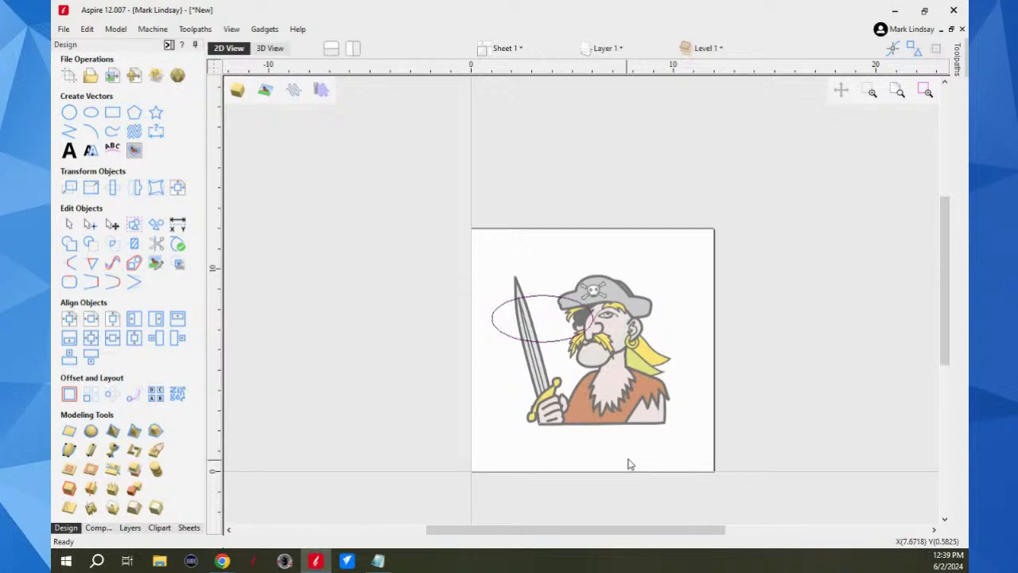
click(899, 92)
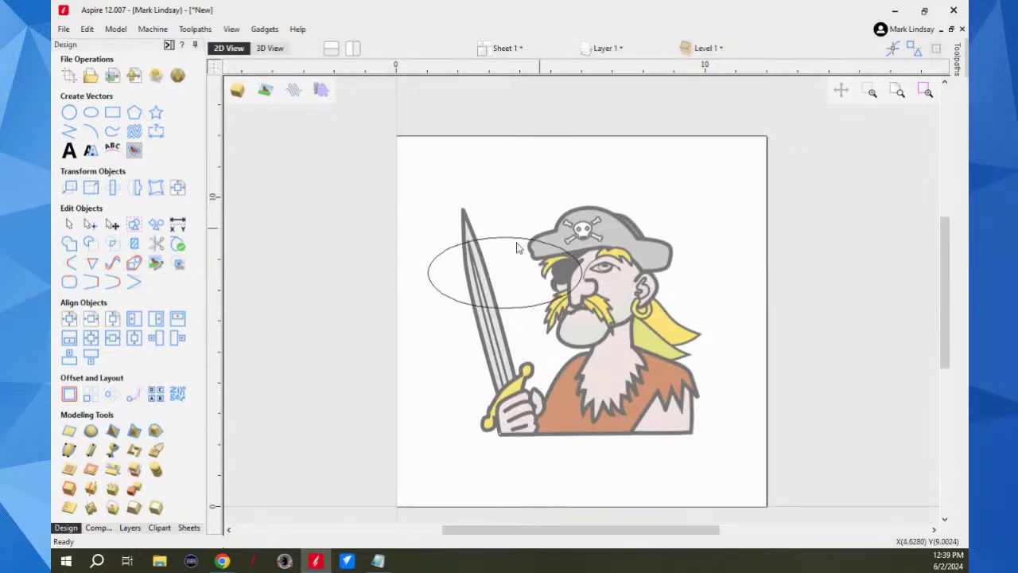
drag(449, 288, 426, 317)
key(Delete)
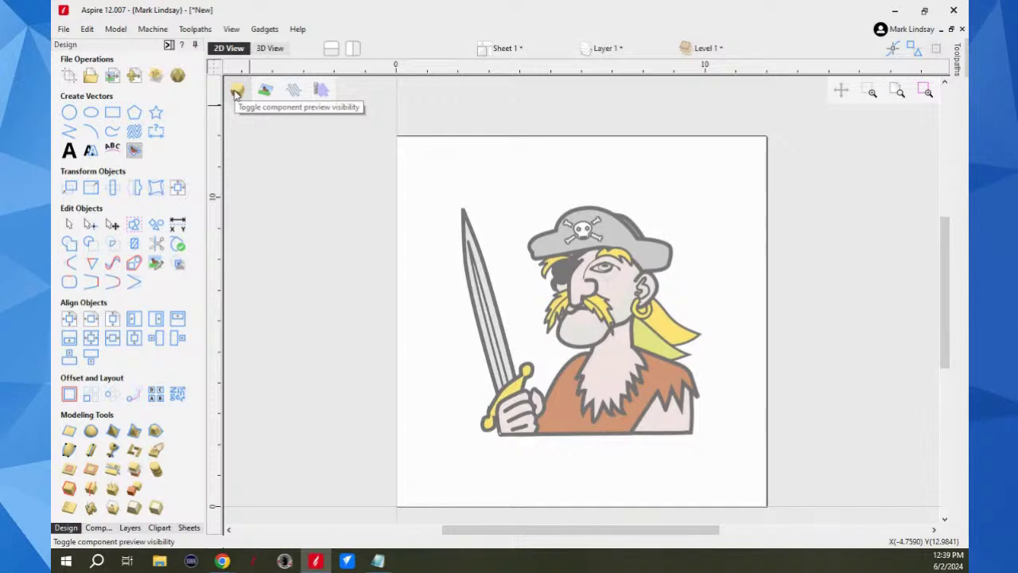
click(265, 90)
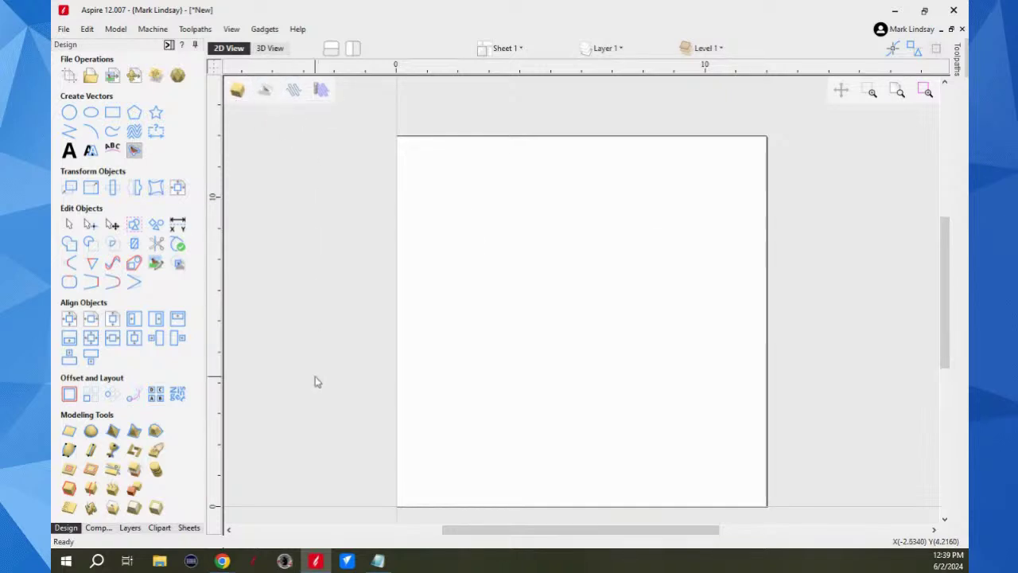
Add the fourth dome from the Domes (Dishes) clipart folder to the material, return to the design tools, and select the dome
click(159, 528)
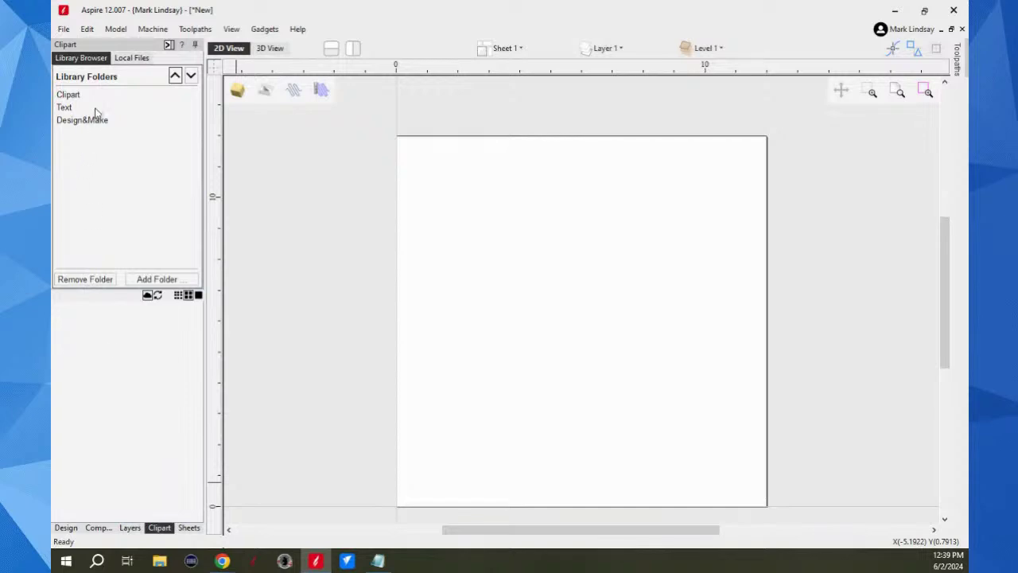
click(66, 95)
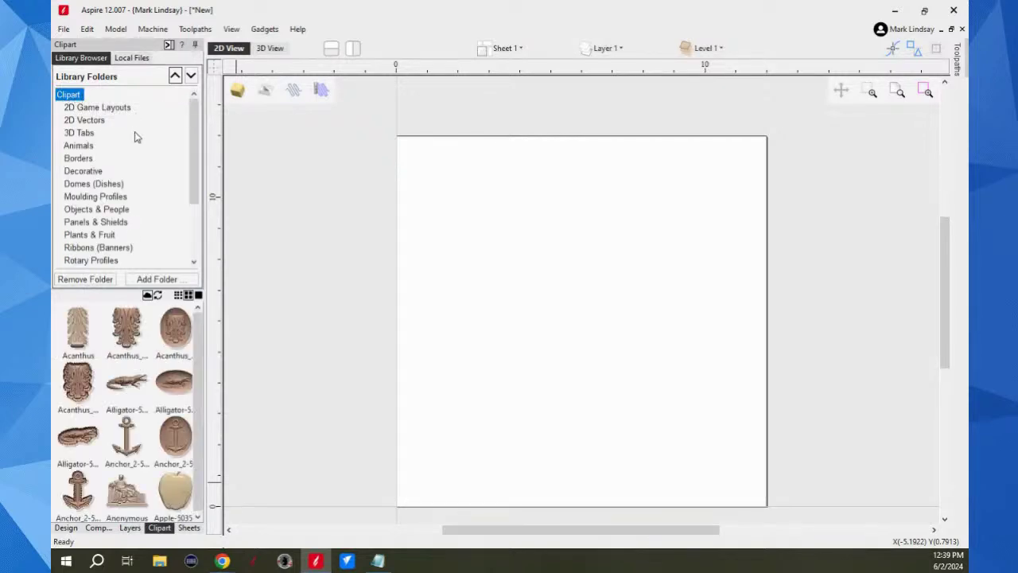
click(80, 184)
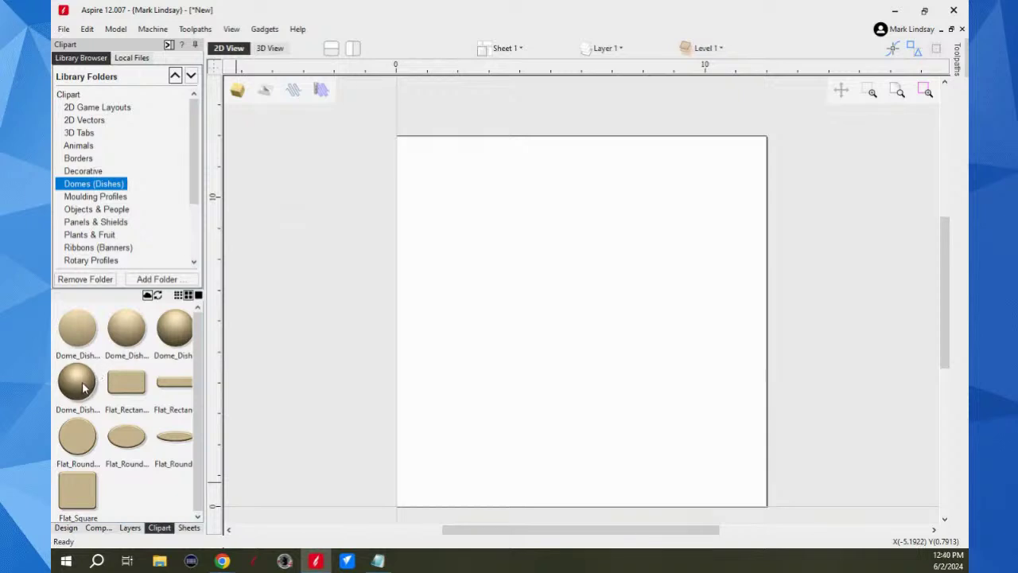
double_click(77, 383)
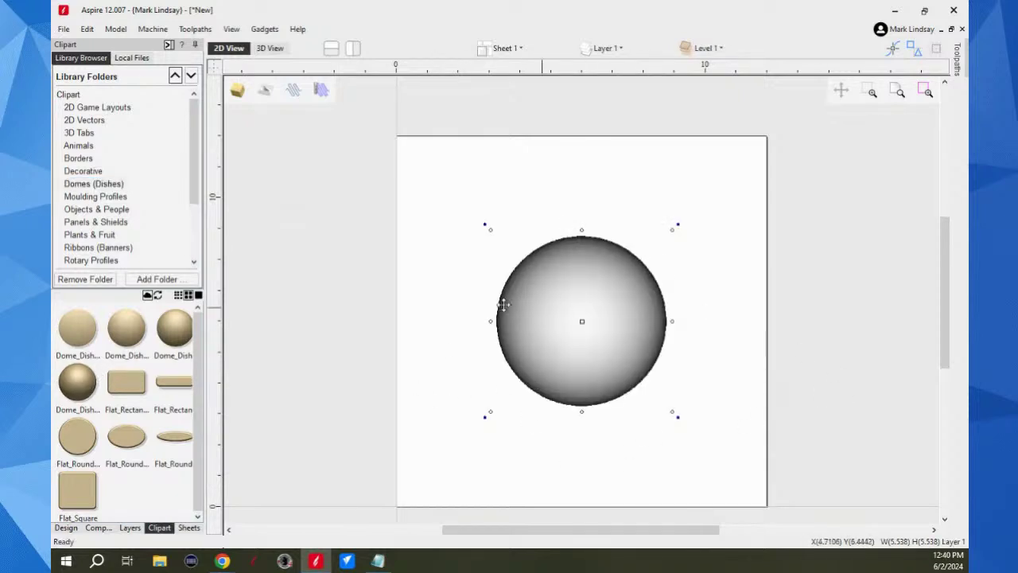
click(67, 529)
click(565, 475)
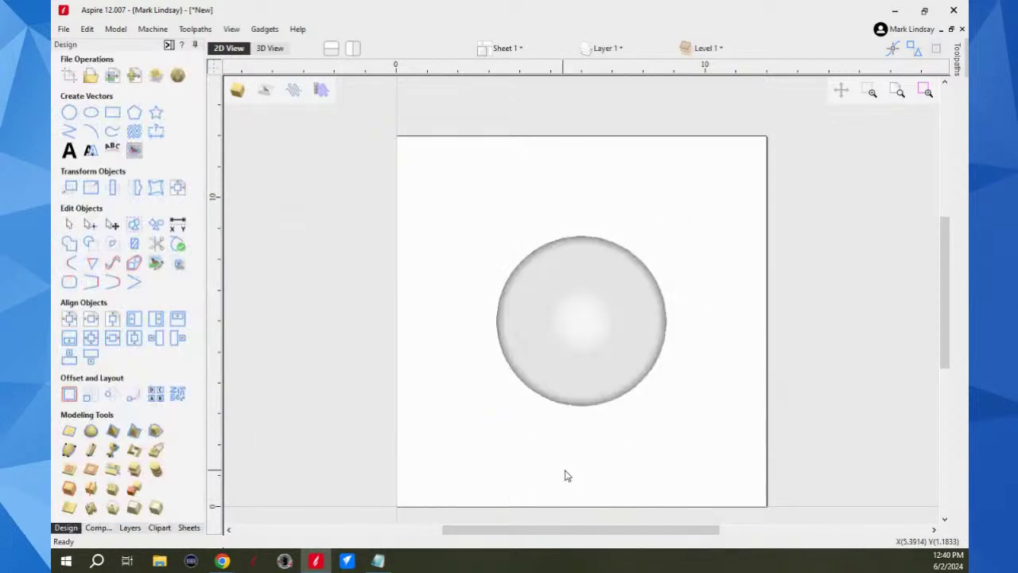
click(570, 305)
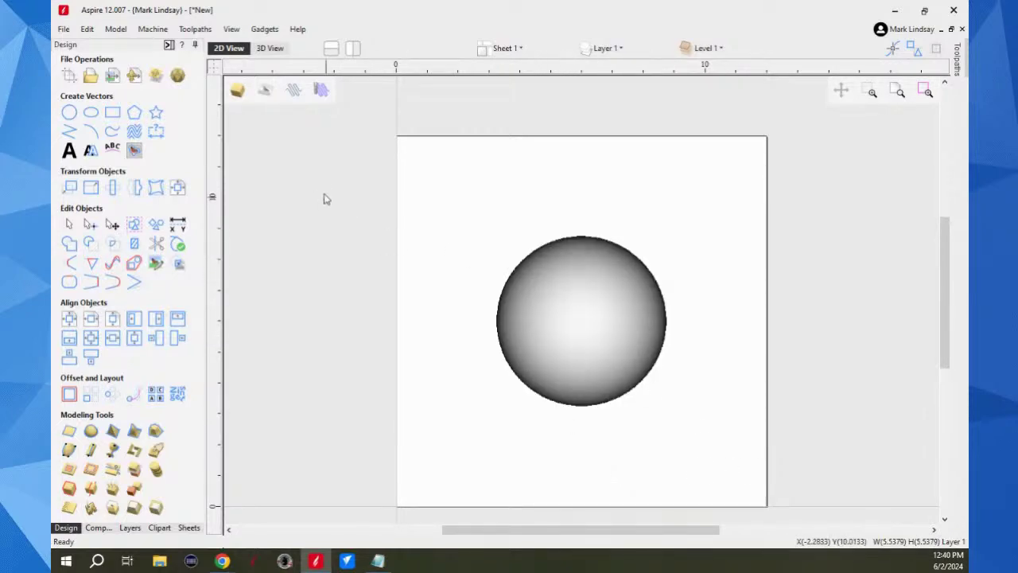
Hide the component preview in the 2D view and examine the dome from an angle in the 3D view
click(237, 90)
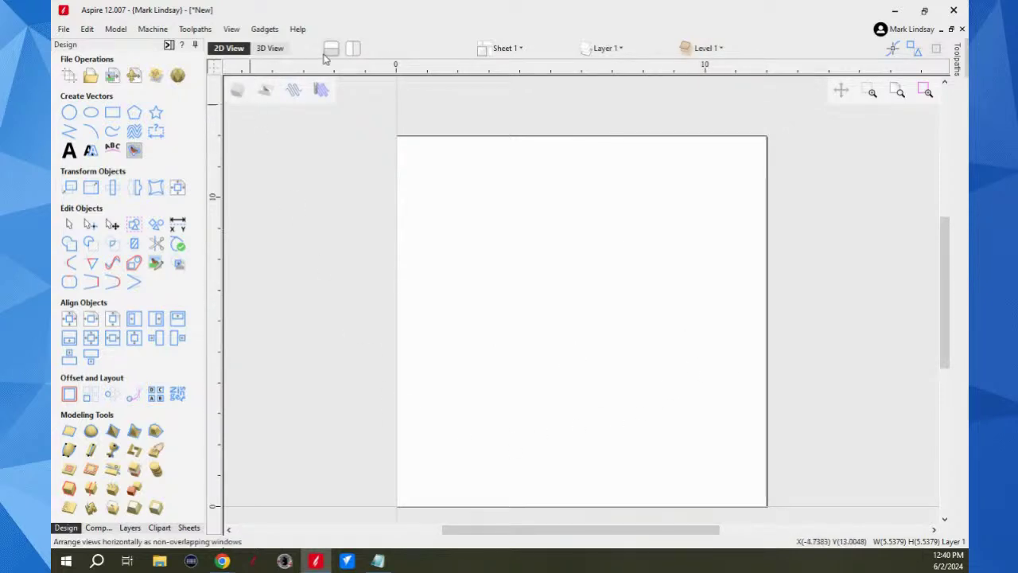
click(270, 49)
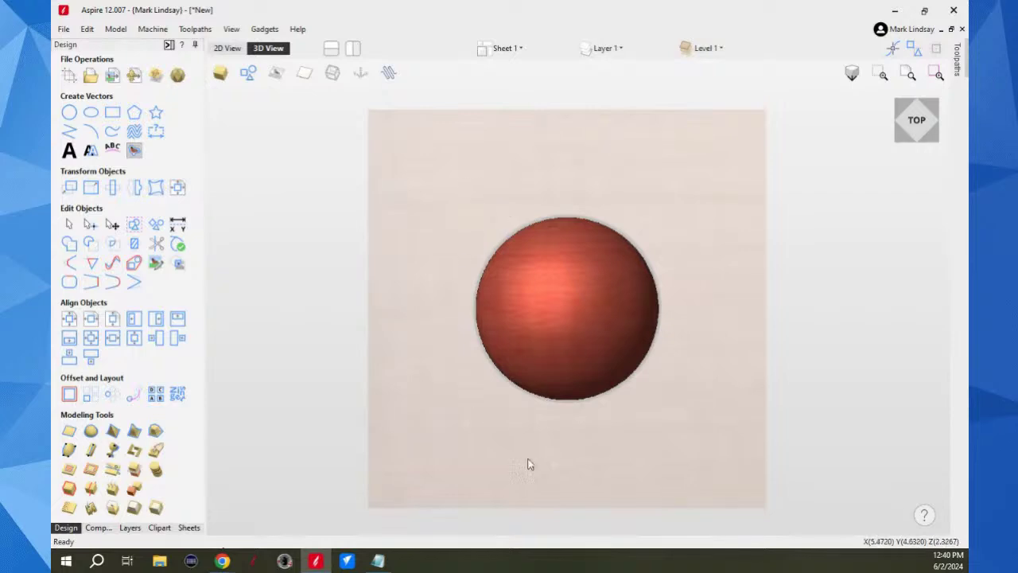
drag(543, 485, 581, 295)
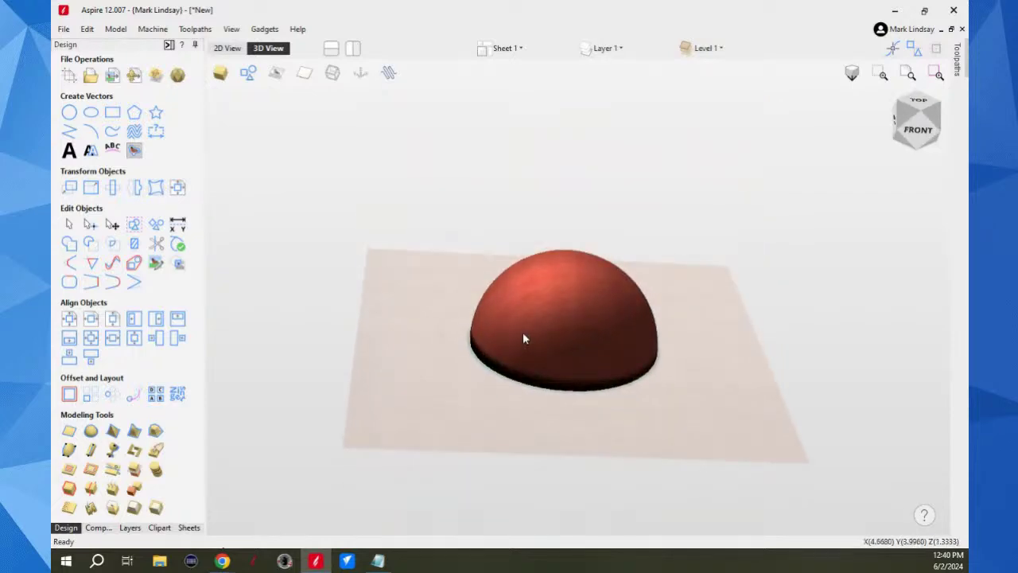
Return to the 2D view and turn the component preview back on
click(227, 48)
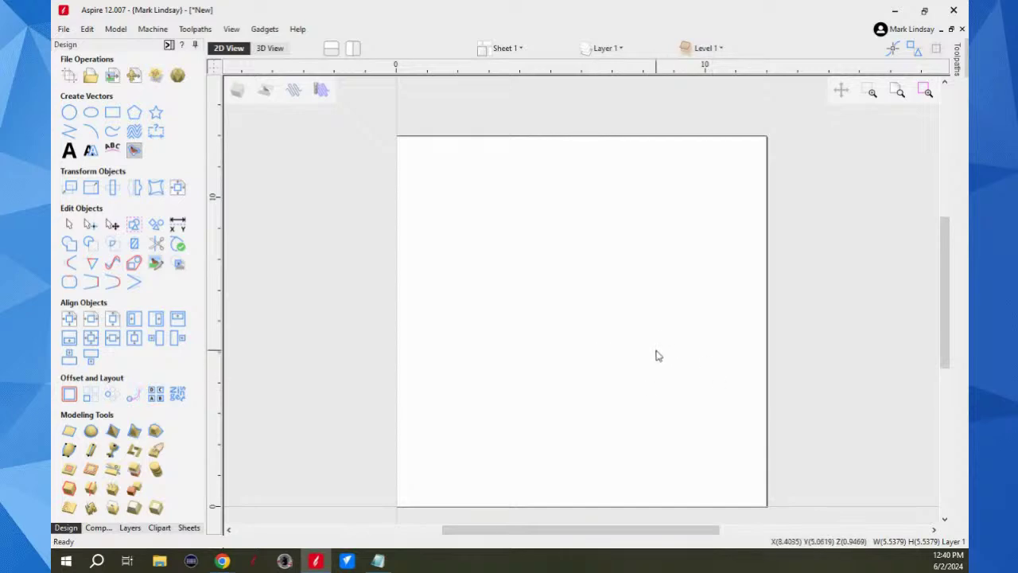
click(236, 90)
click(231, 91)
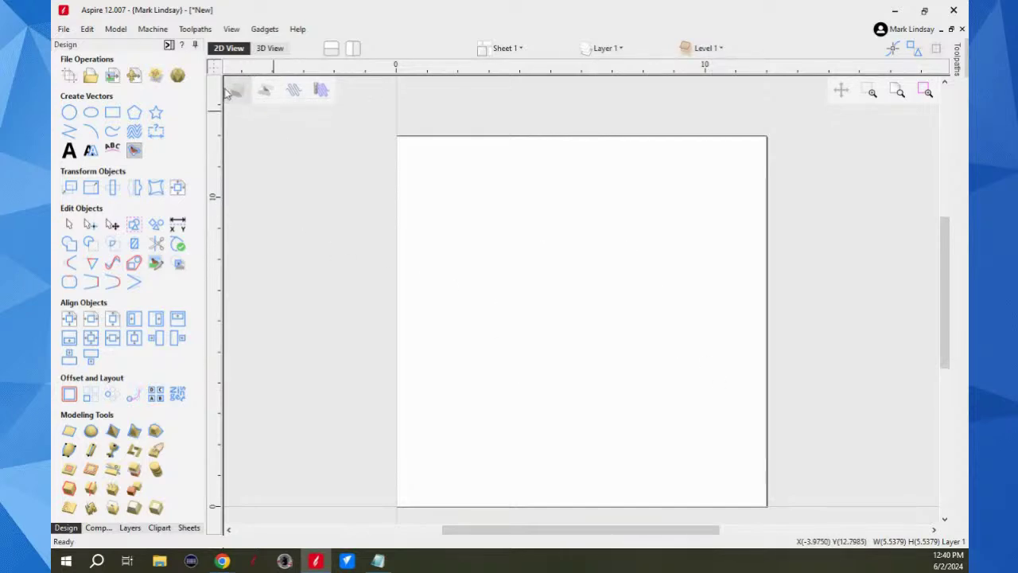
click(236, 90)
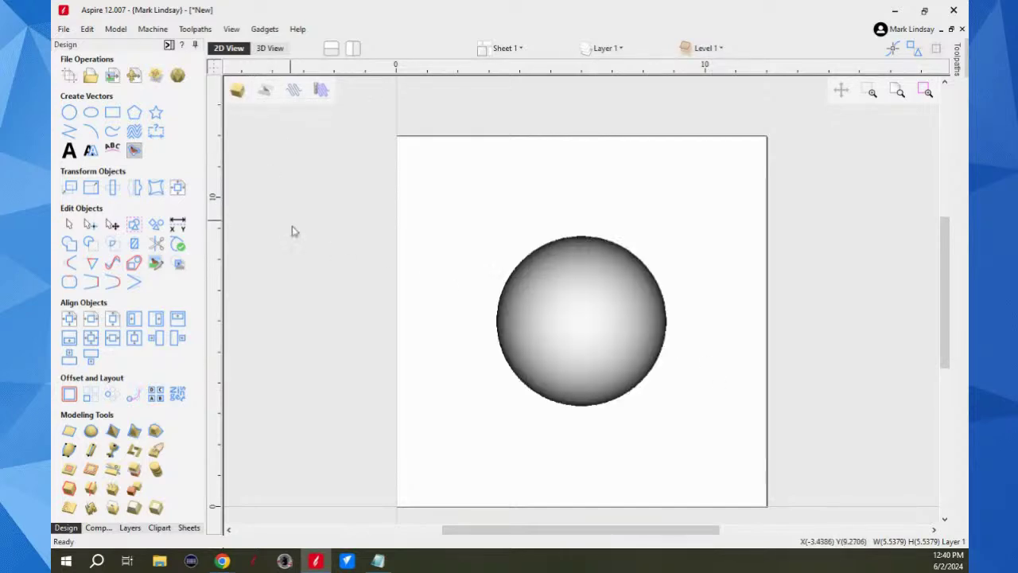
Toggle the 2D bitmap visibility on and off, and switch to the toolpath tools and back to the design tools
click(266, 91)
click(266, 92)
click(169, 44)
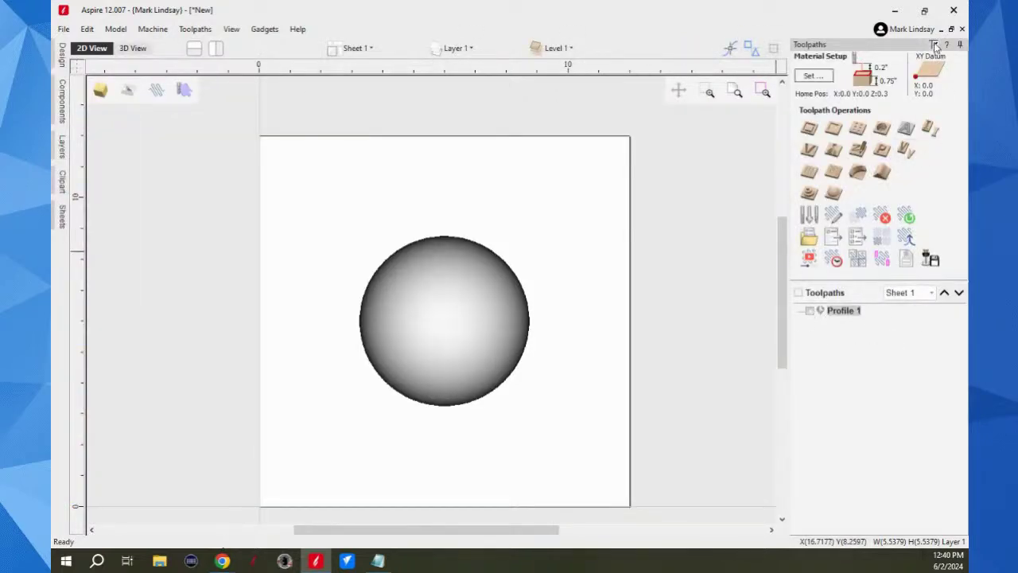
click(960, 45)
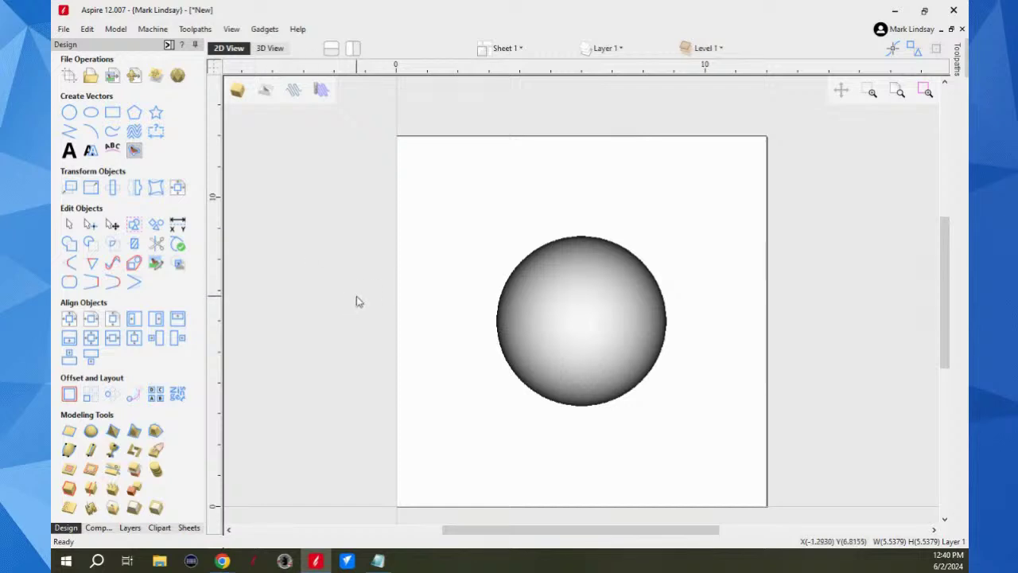
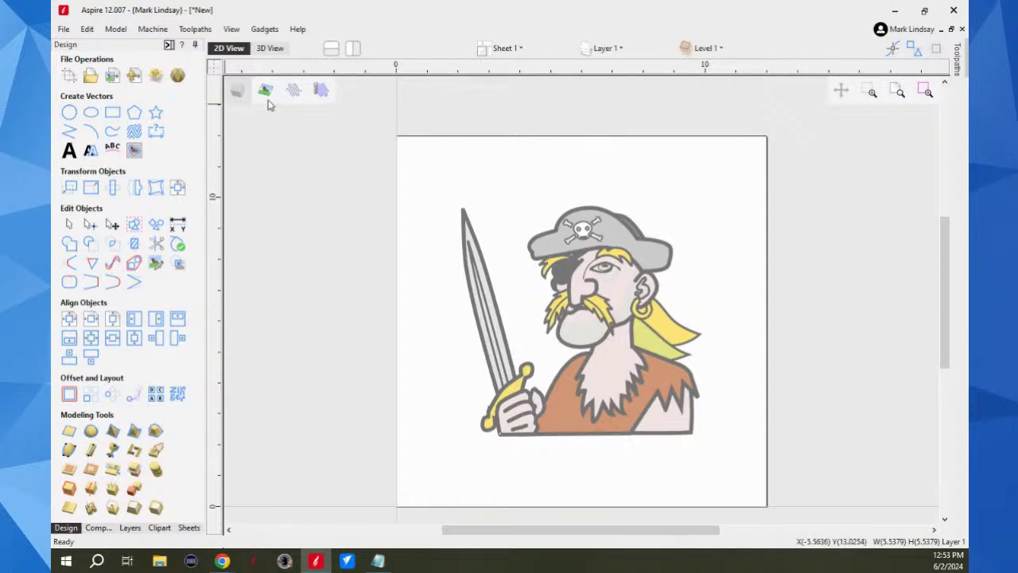
Pan the 2D view a short distance with the pan tool, and turn panning off
click(842, 93)
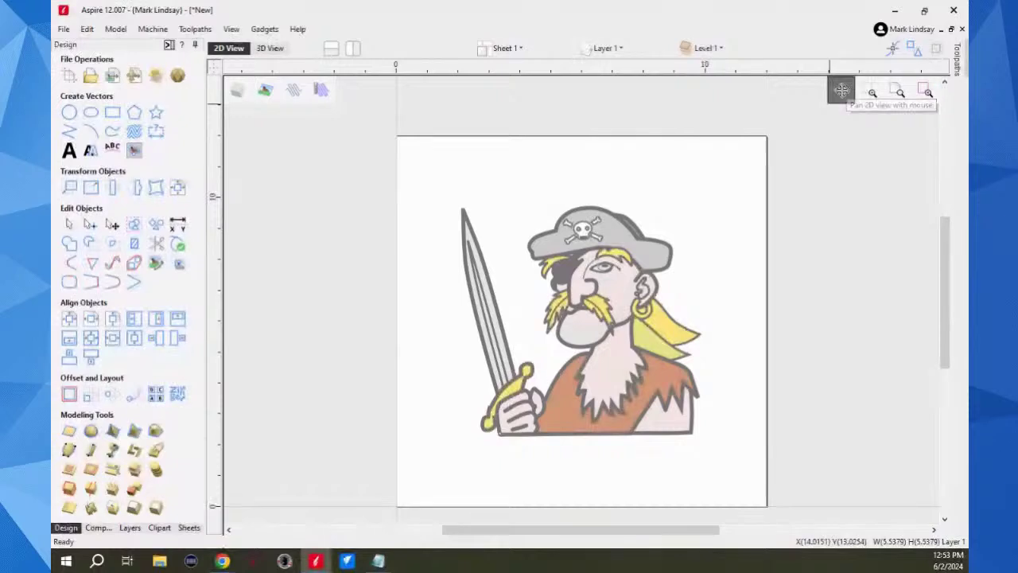
drag(602, 317, 613, 286)
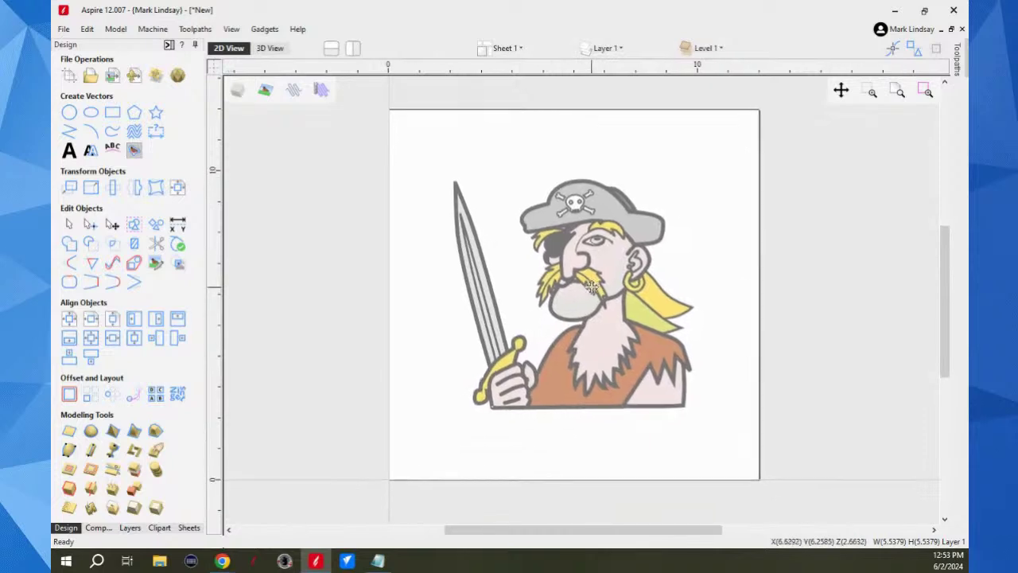
click(840, 90)
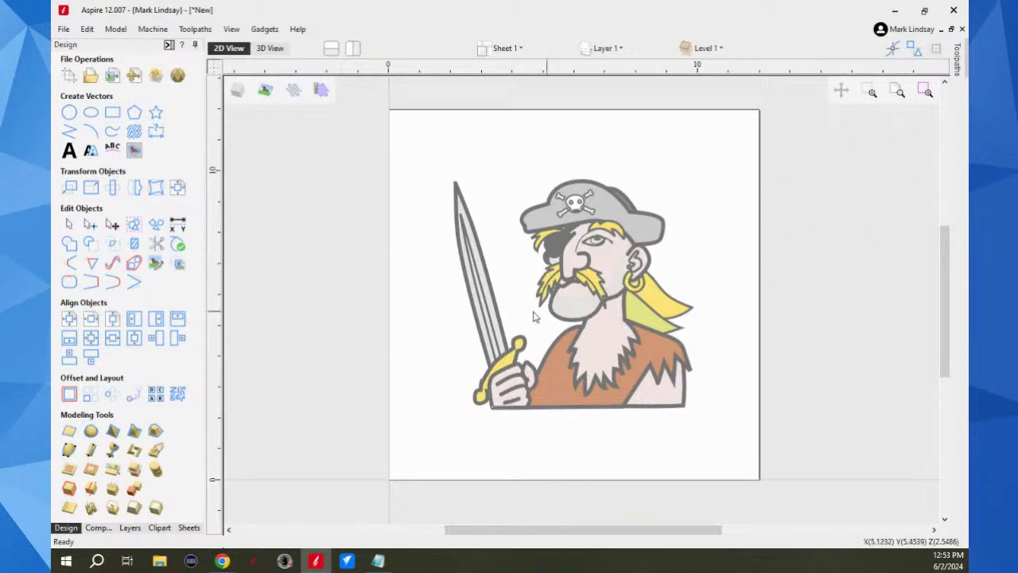
Fit the view to the material, zoom out and shift the sheet off-centre, and fit it to the material again
click(899, 93)
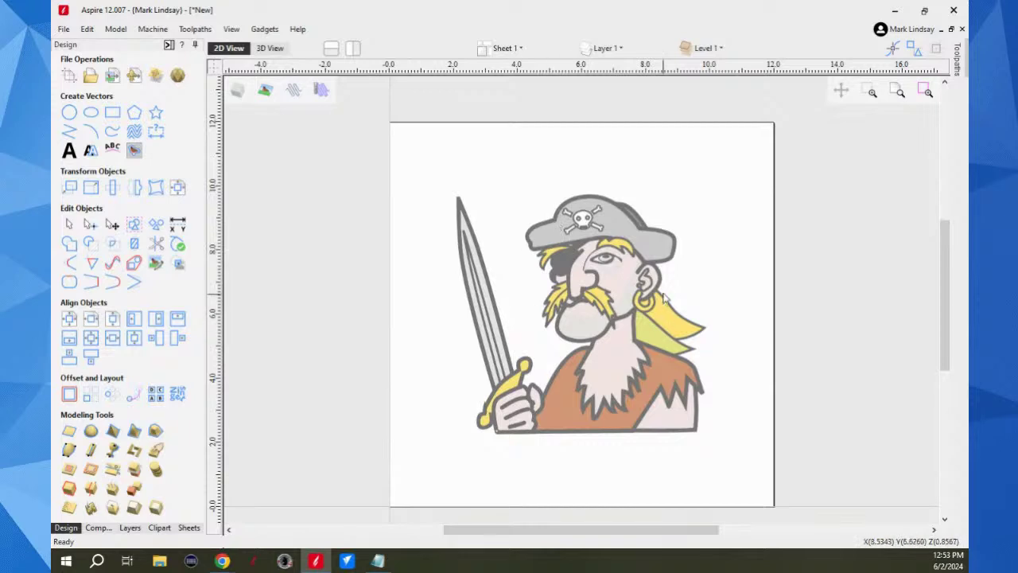
scroll(523, 333, down, 3)
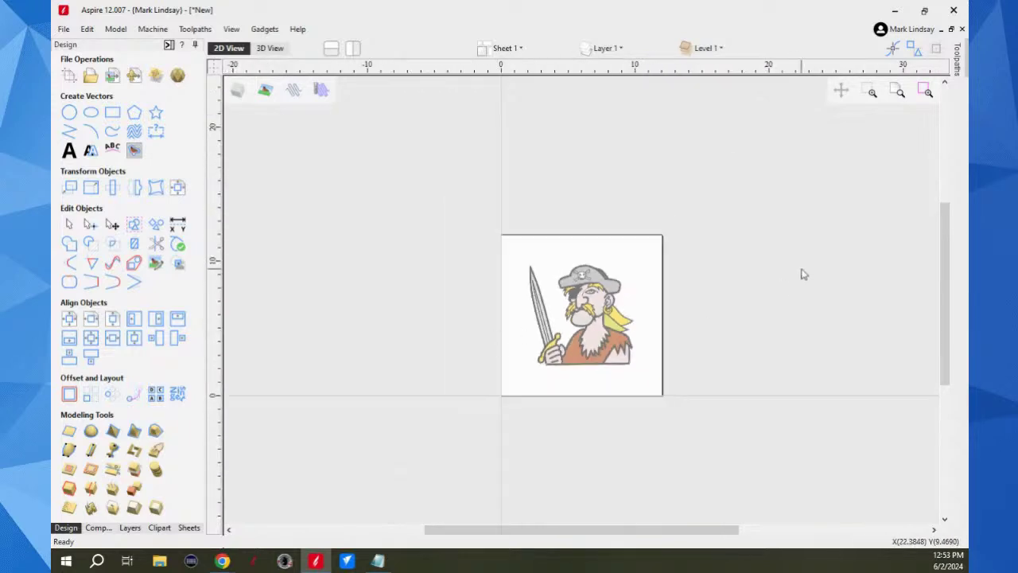
middle_drag(802, 291, 731, 307)
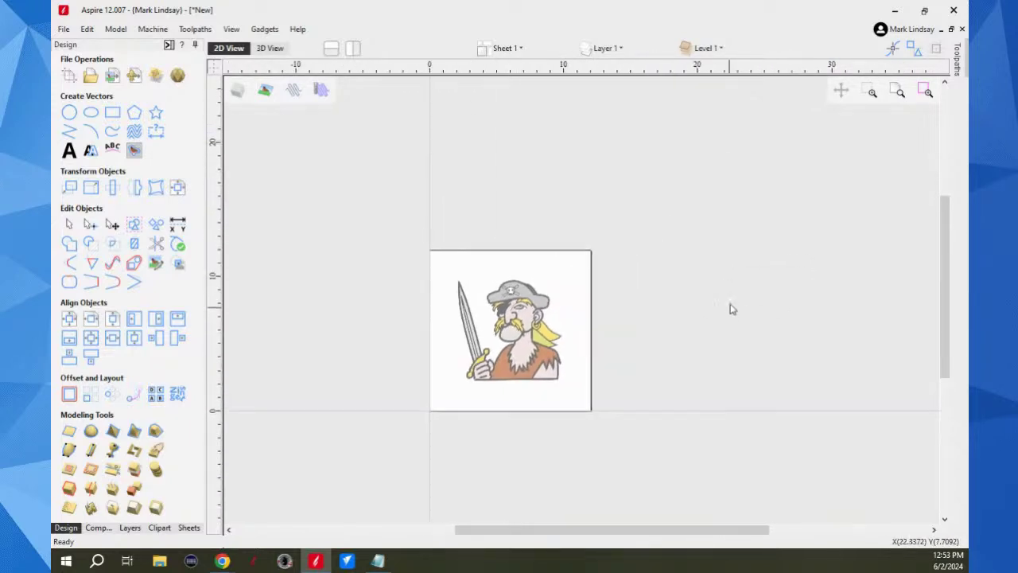
click(898, 91)
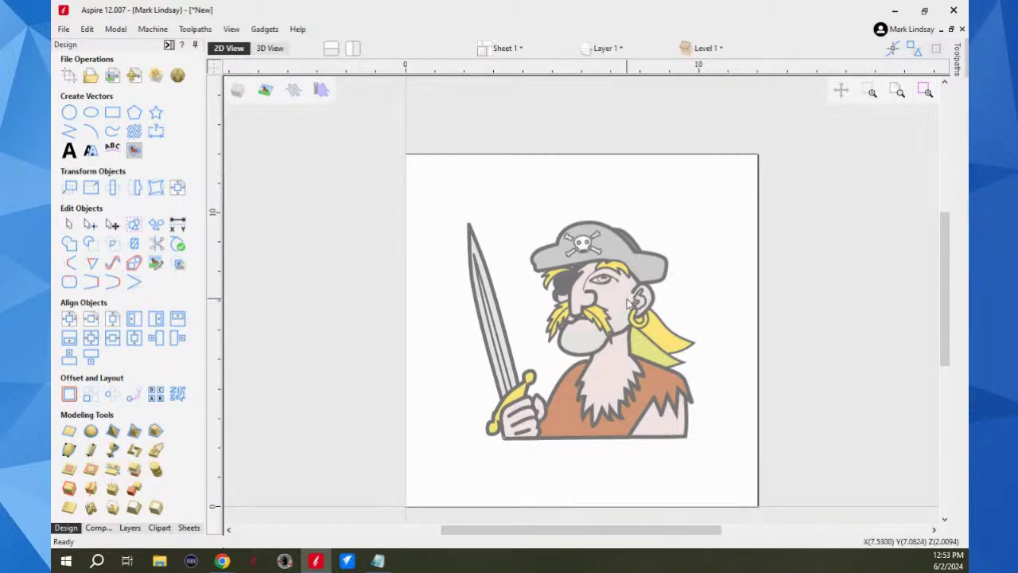
Select the pirate bitmap, zoom the view to the selection, zoom back out, and deselect the bitmap
click(634, 369)
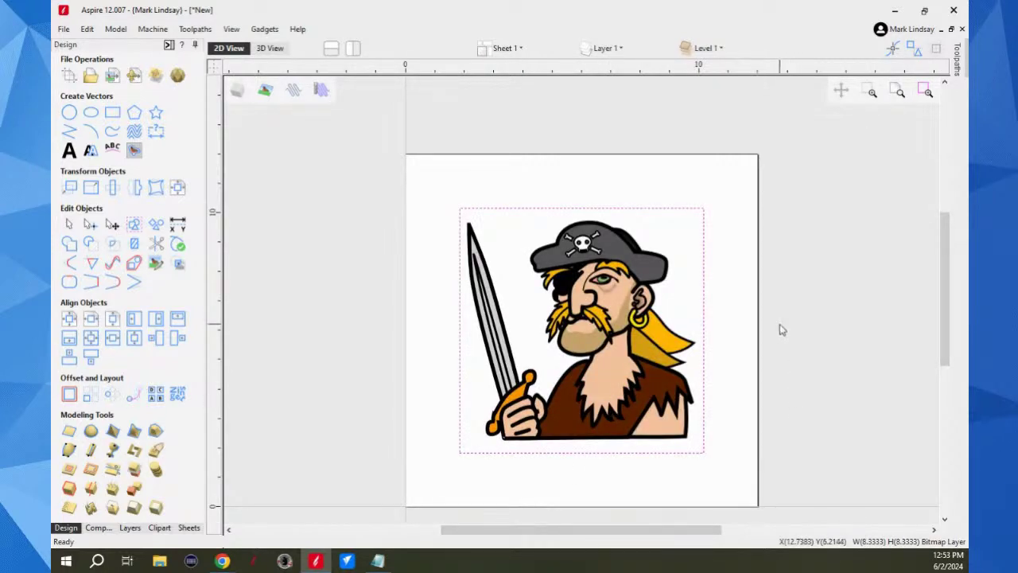
click(925, 93)
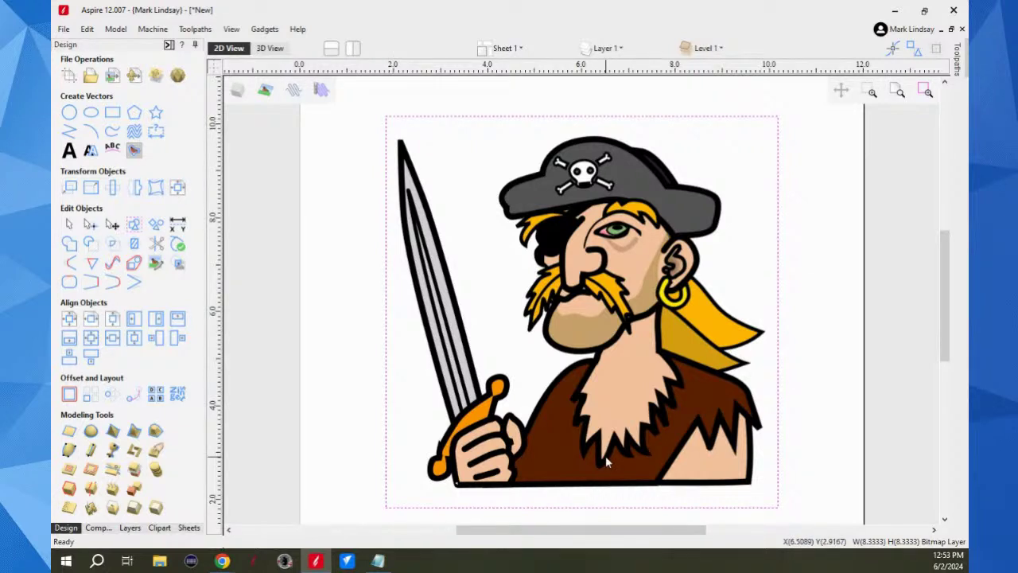
scroll(412, 312, down, 2)
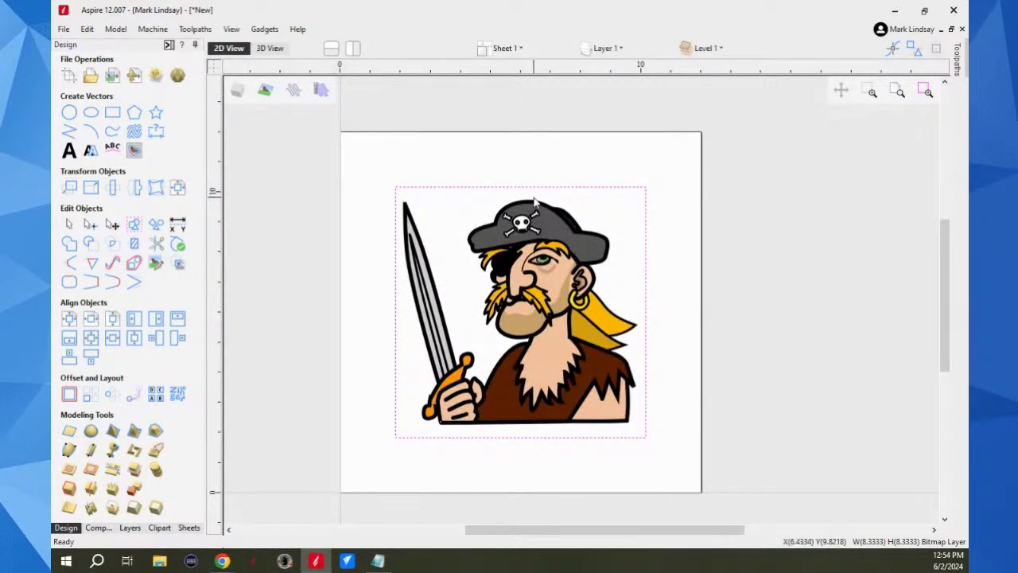
click(746, 180)
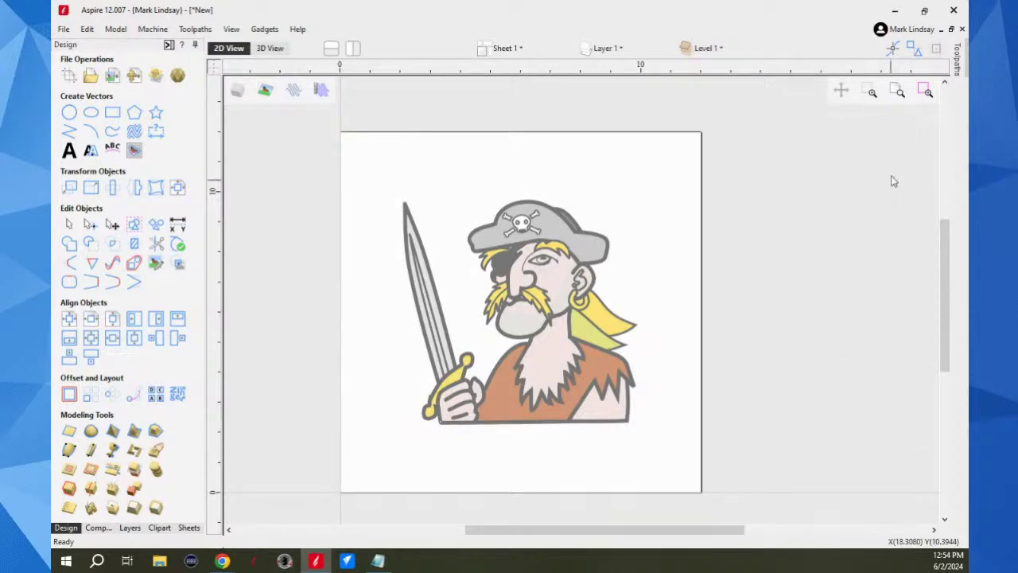
click(870, 93)
drag(649, 179, 487, 272)
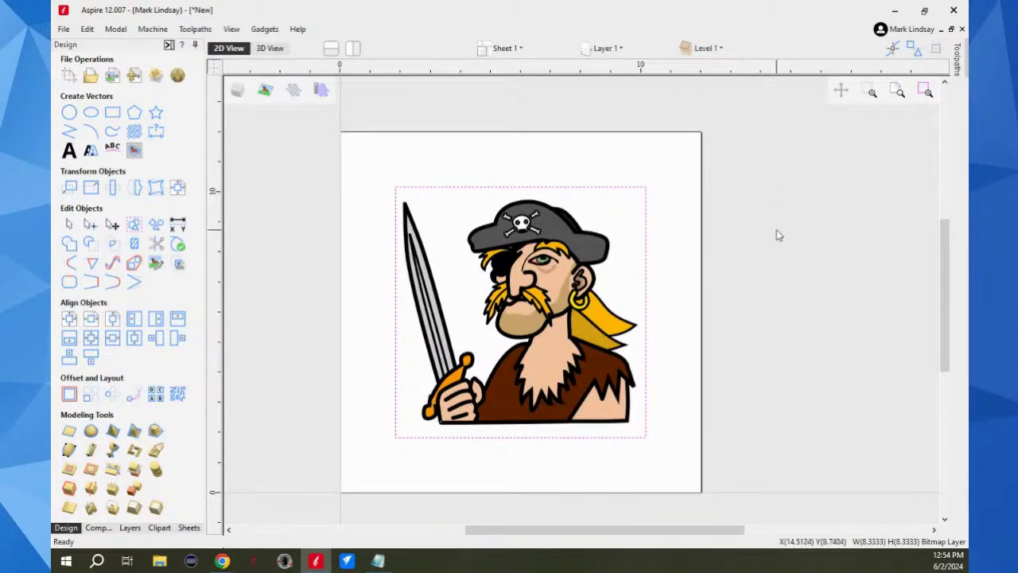
click(764, 246)
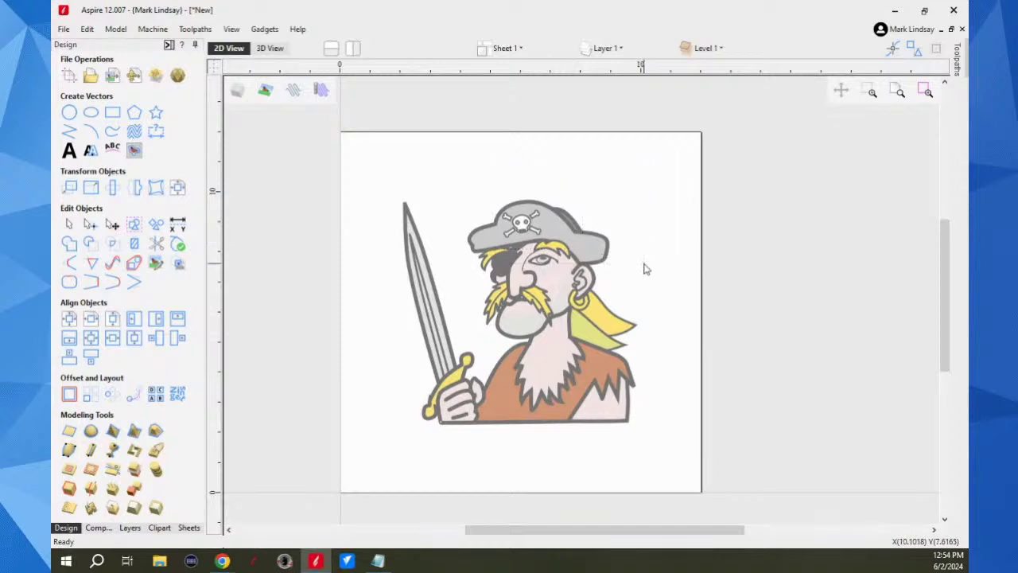
Box-zoom on the skull and crossbones on the pirate's hat, and return to the full material view
click(869, 89)
drag(489, 193, 549, 246)
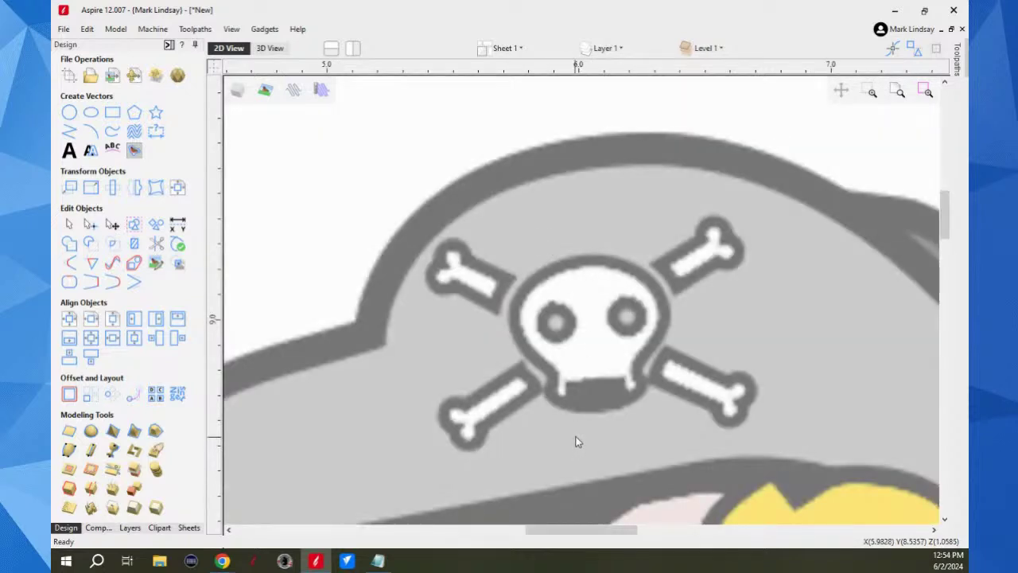
click(899, 92)
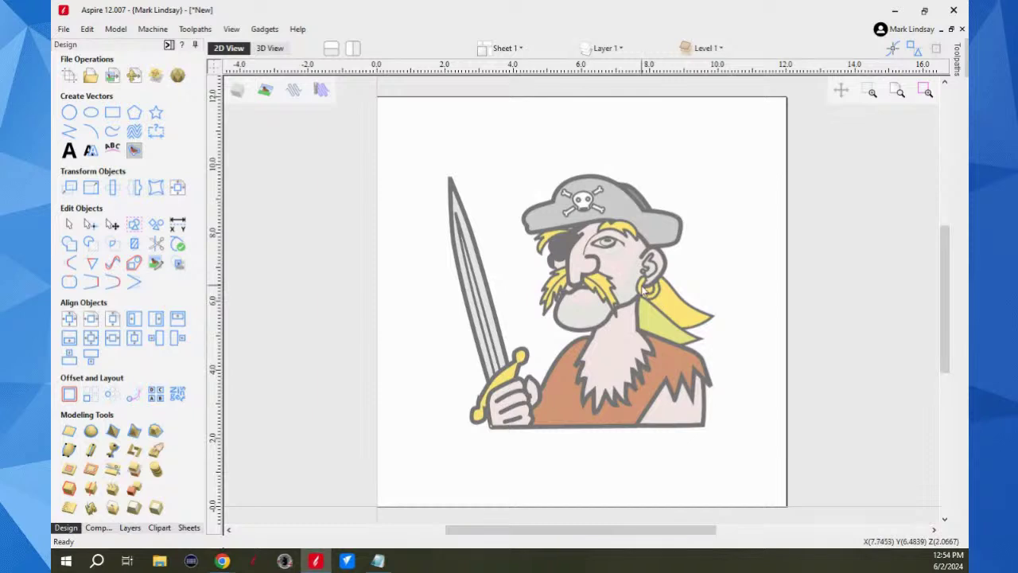
Box-zoom on the pirate's earring, and fit the view back to the whole material
click(874, 93)
drag(631, 271, 679, 316)
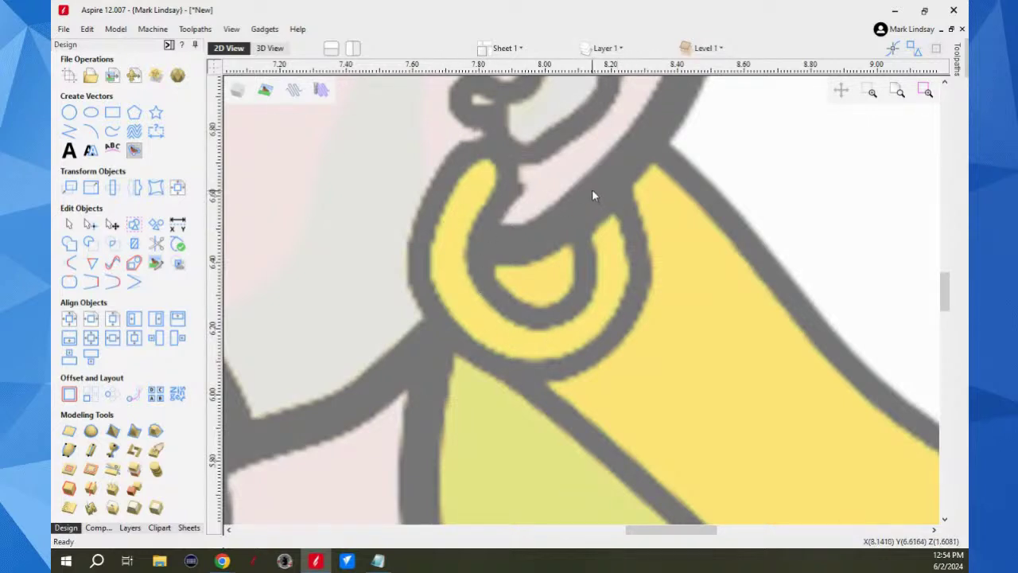
click(900, 92)
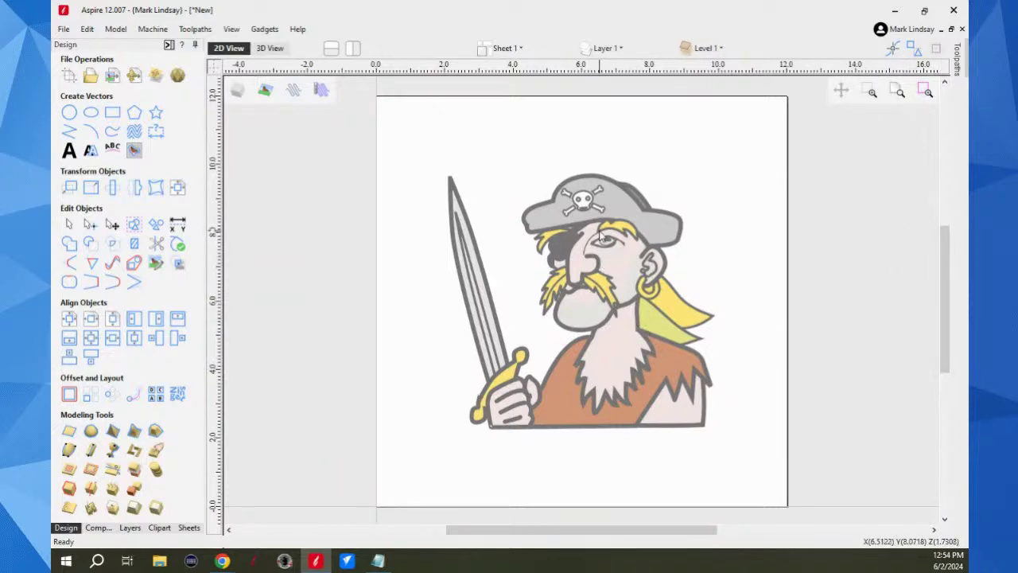
click(897, 93)
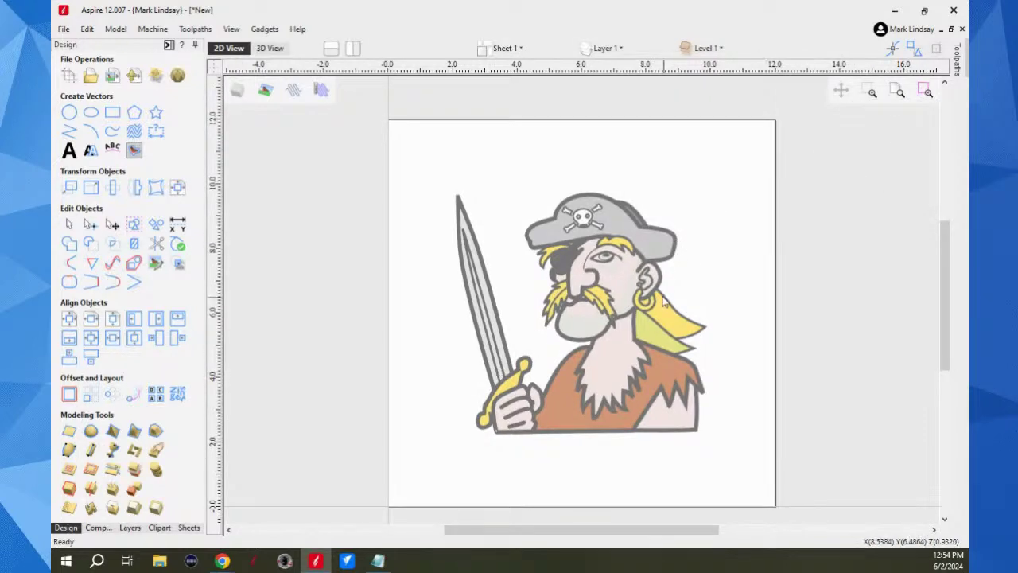
Zoom to the selected pirate bitmap once more, deselect it, and restore the full material view
click(619, 406)
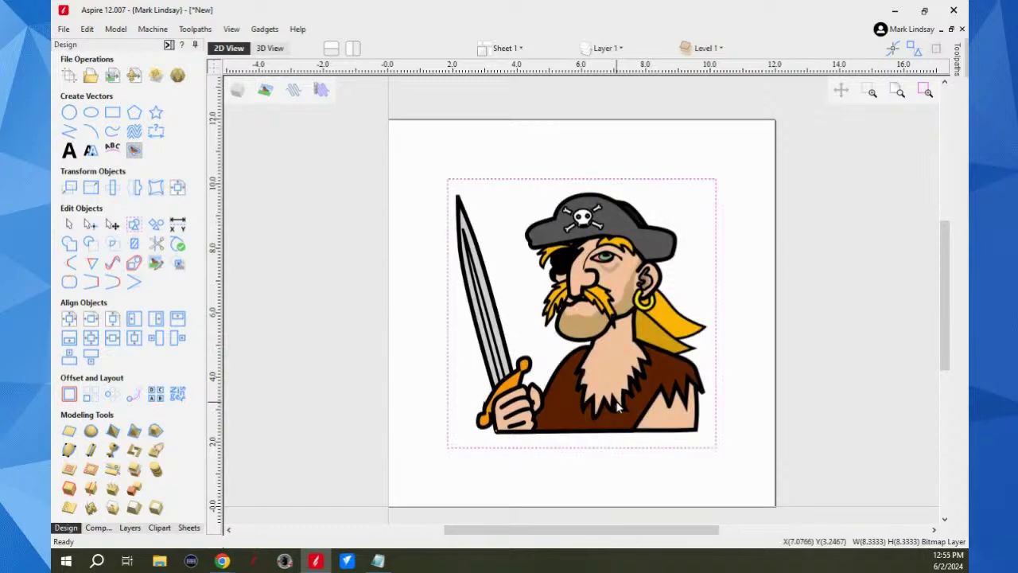
click(929, 92)
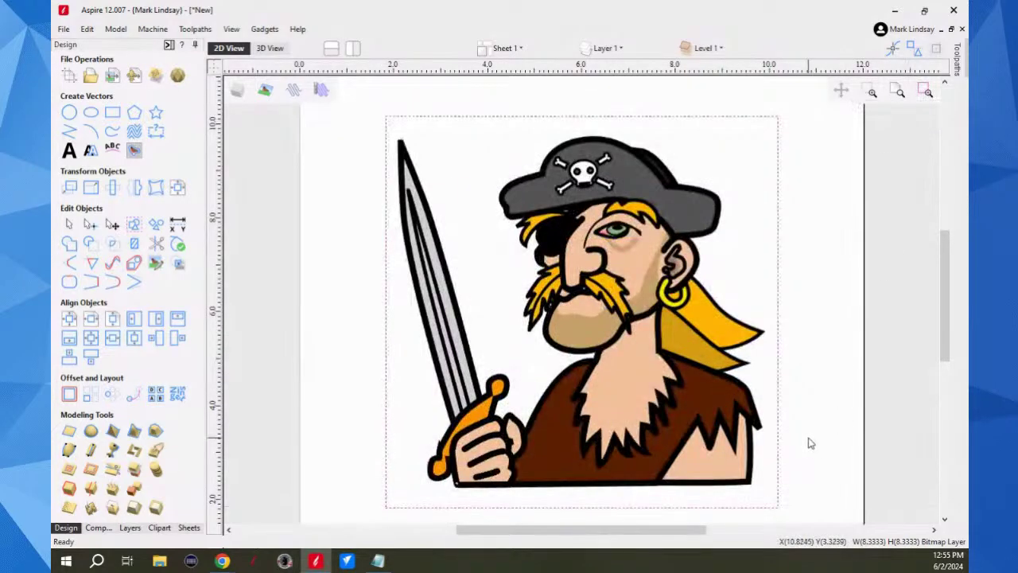
click(814, 387)
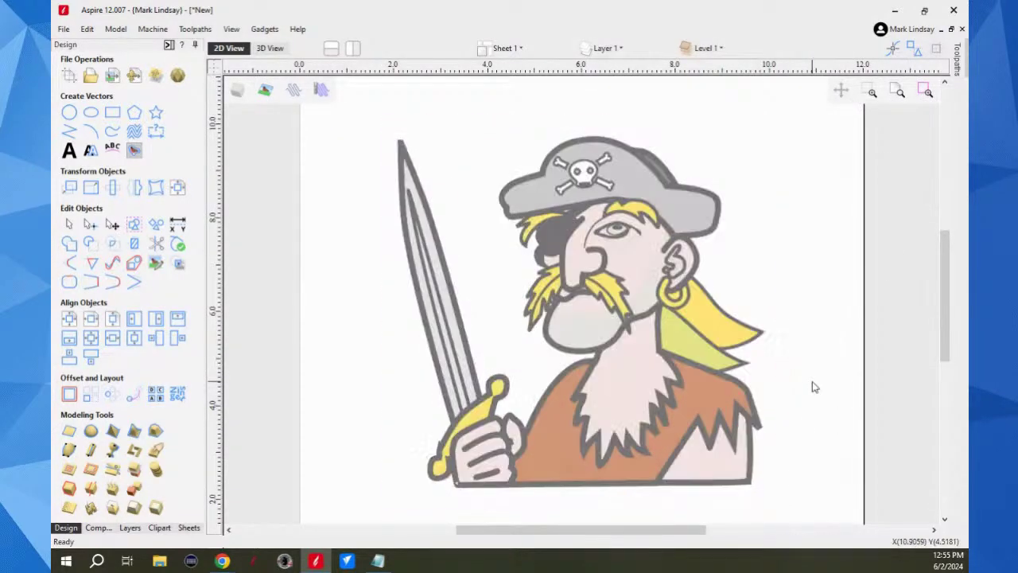
click(898, 93)
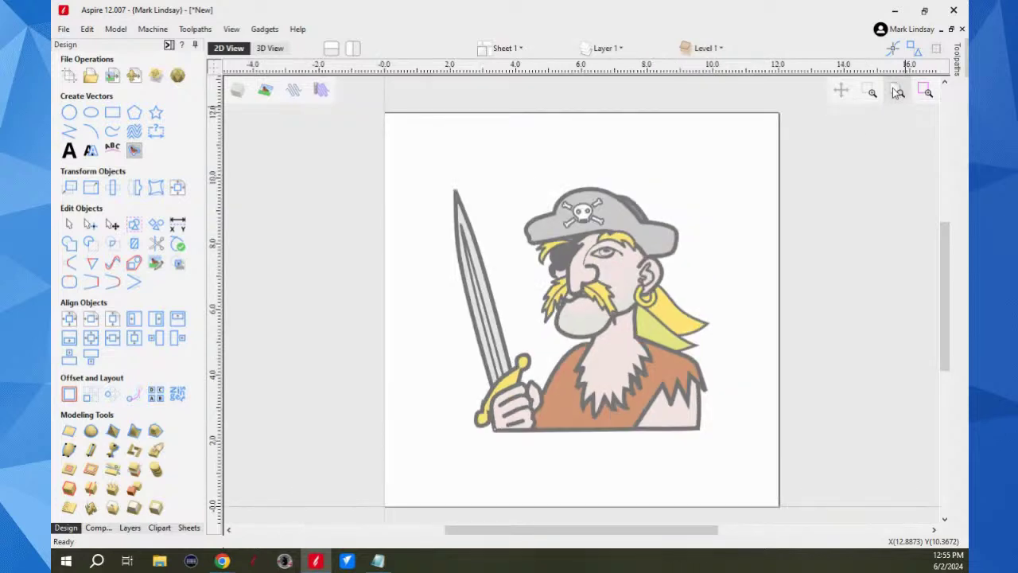